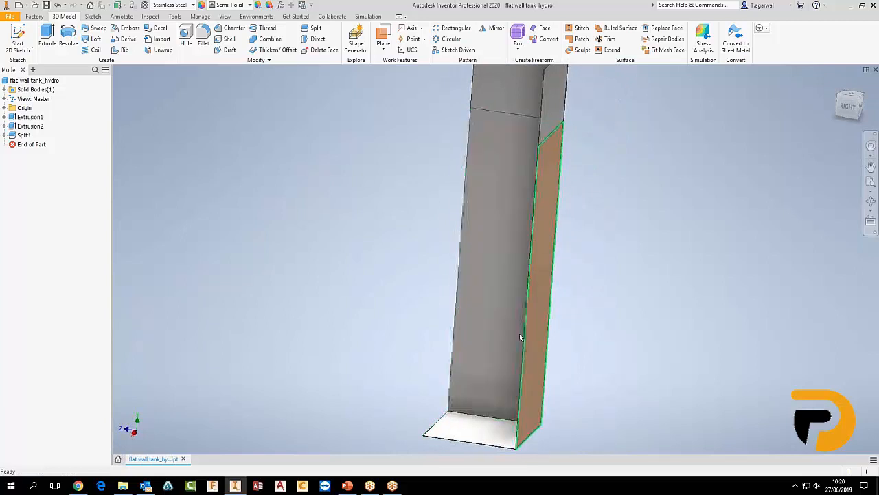
# Open the flat wall tank part in the Autodesk Inventor Nastran environment
pyautogui.scroll(-3, 639, 378)
pyautogui.keyDown('shift'); pyautogui.moveTo(558, 390); pyautogui.dragTo(511, 313, button='middle'); pyautogui.keyUp('shift')
pyautogui.keyDown('shift'); pyautogui.moveTo(678, 389); pyautogui.dragTo(505, 441, button='middle'); pyautogui.keyUp('shift')
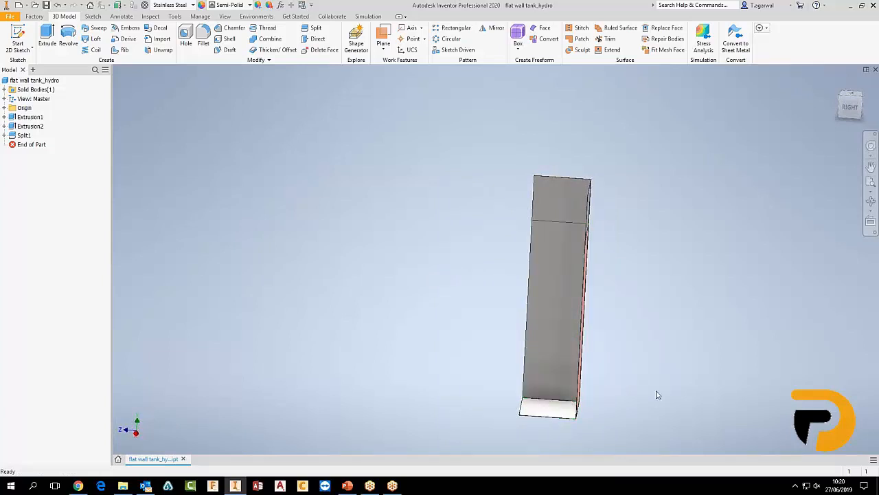
pyautogui.keyDown('shift'); pyautogui.moveTo(656, 395); pyautogui.dragTo(587, 399, button='middle'); pyautogui.keyUp('shift')
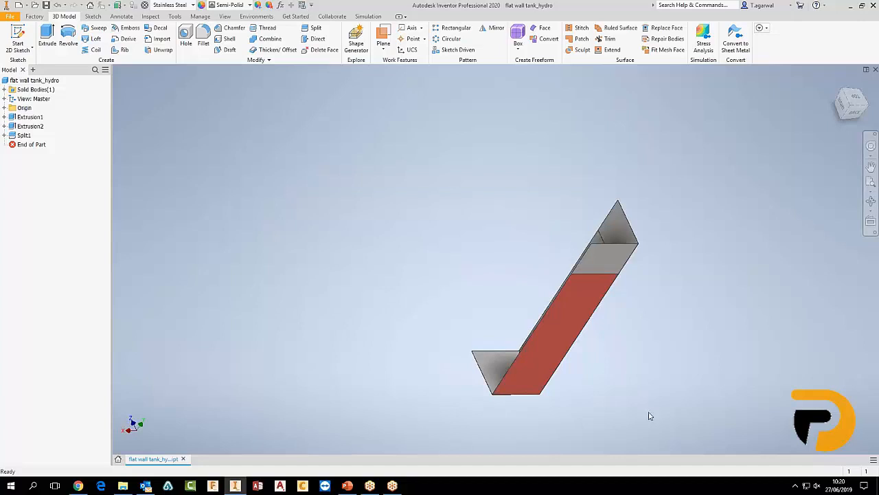
pyautogui.keyDown('shift'); pyautogui.moveTo(643, 390); pyautogui.dragTo(700, 392, button='middle'); pyautogui.keyUp('shift')
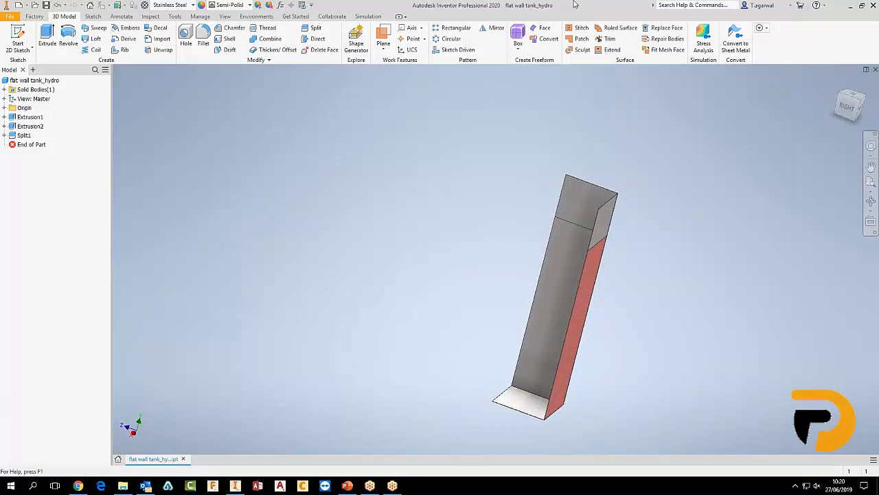
pyautogui.click(257, 17)
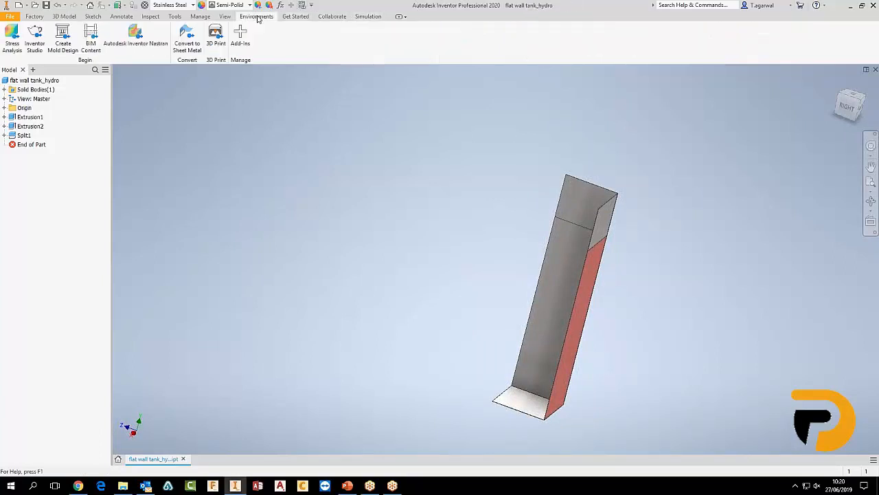
pyautogui.click(139, 32)
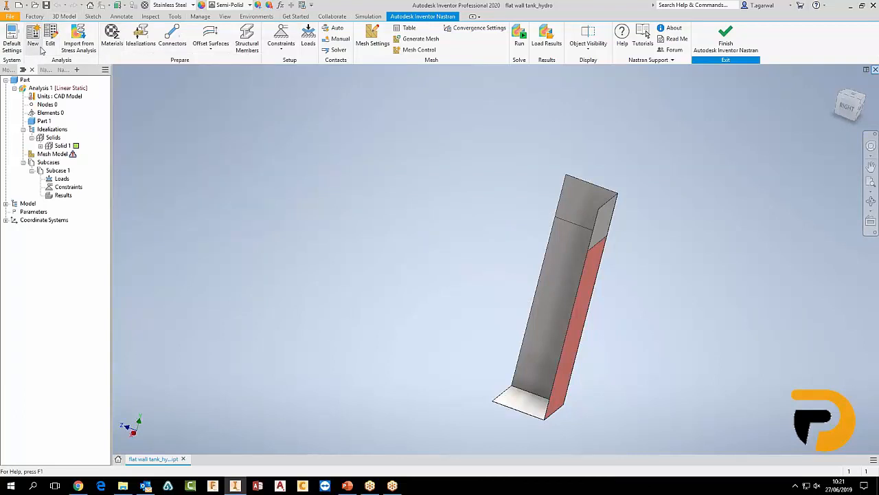
# Review the available settings for materials, idealizations and connectors
pyautogui.click(114, 41)
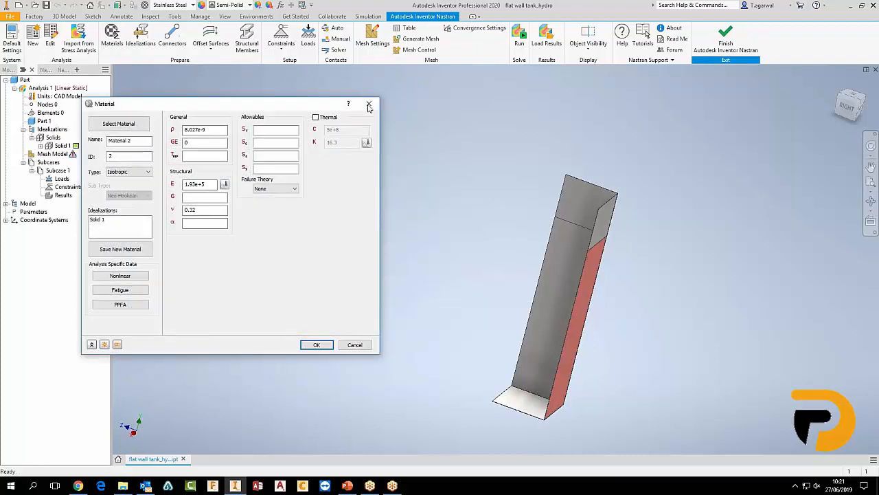
pyautogui.click(371, 103)
pyautogui.click(140, 38)
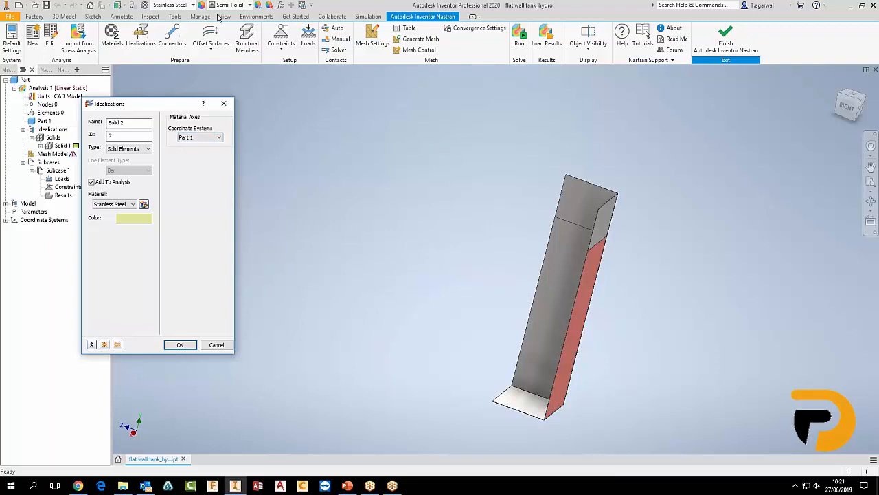
pyautogui.click(223, 103)
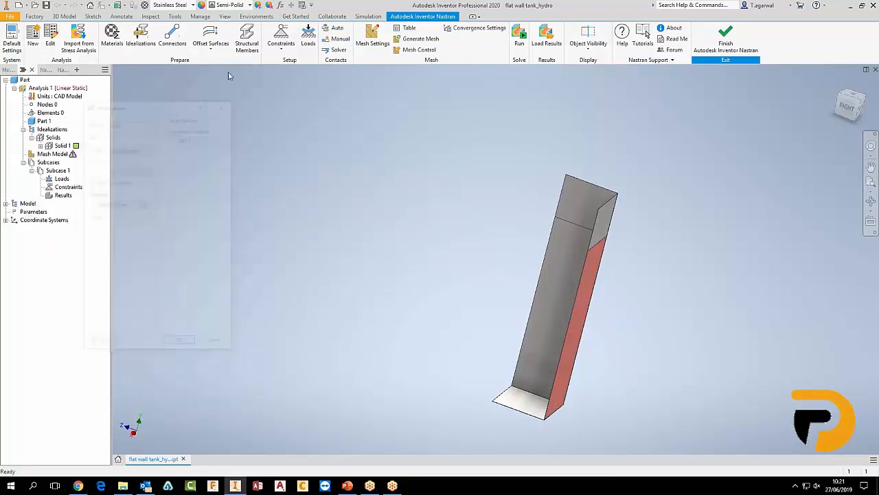
pyautogui.click(176, 39)
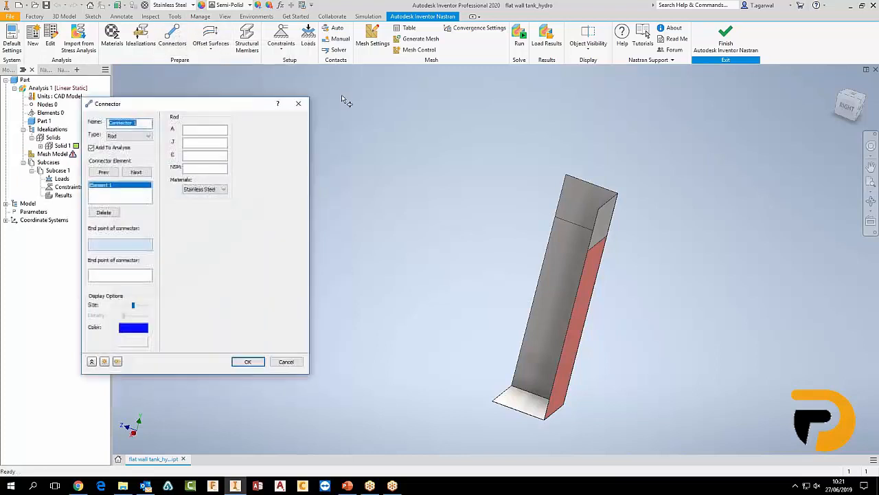
pyautogui.click(300, 104)
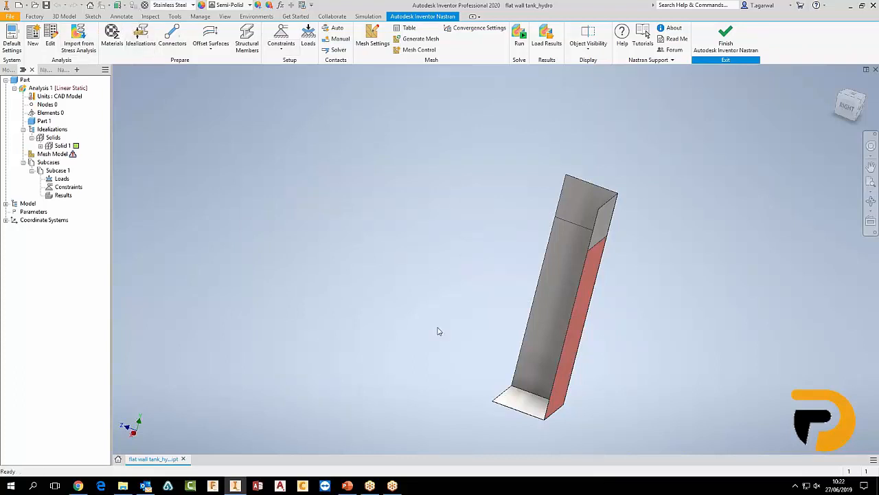
# Remove the solid idealization from Analysis 1 and check the materials stored in the model
pyautogui.moveTo(398, 319)
pyautogui.keyDown('shift'); pyautogui.mouseDown(button='middle')
pyautogui.moveTo(379, 314)
pyautogui.moveTo(391, 324)
pyautogui.mouseUp(button='middle'); pyautogui.keyUp('shift')
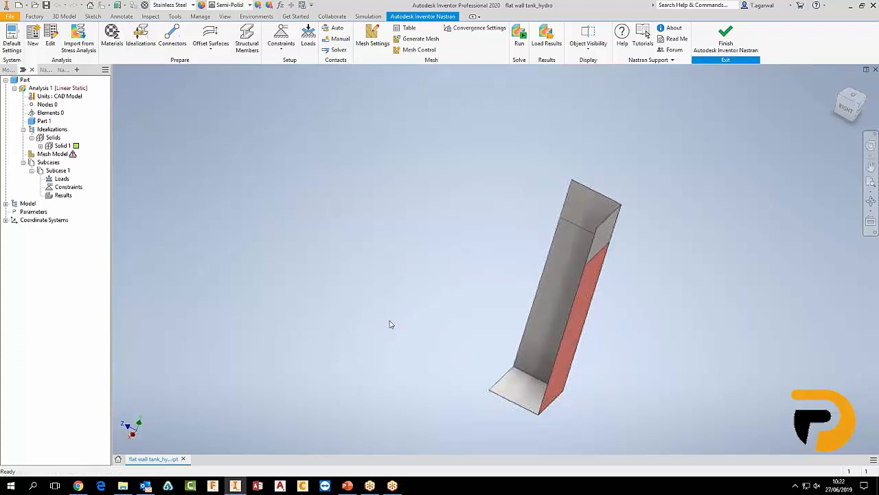
pyautogui.moveTo(500, 296); pyautogui.dragTo(389, 268, button='middle')
pyautogui.scroll(-3, 390, 263)
pyautogui.scroll(3, 388, 267)
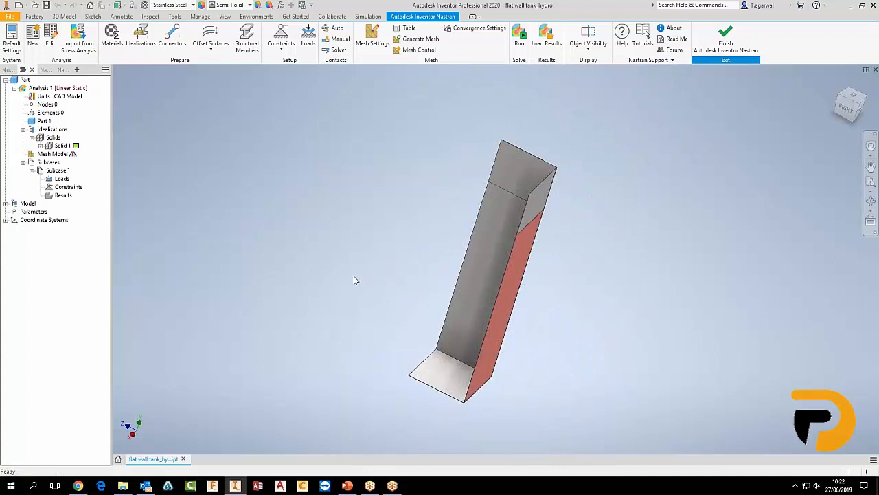
pyautogui.rightClick(58, 138)
pyautogui.click(89, 174)
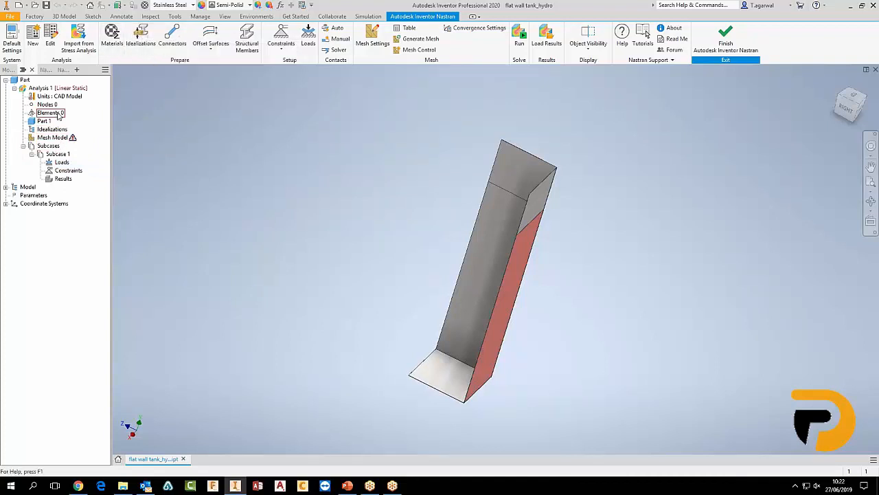
pyautogui.click(5, 187)
pyautogui.click(14, 196)
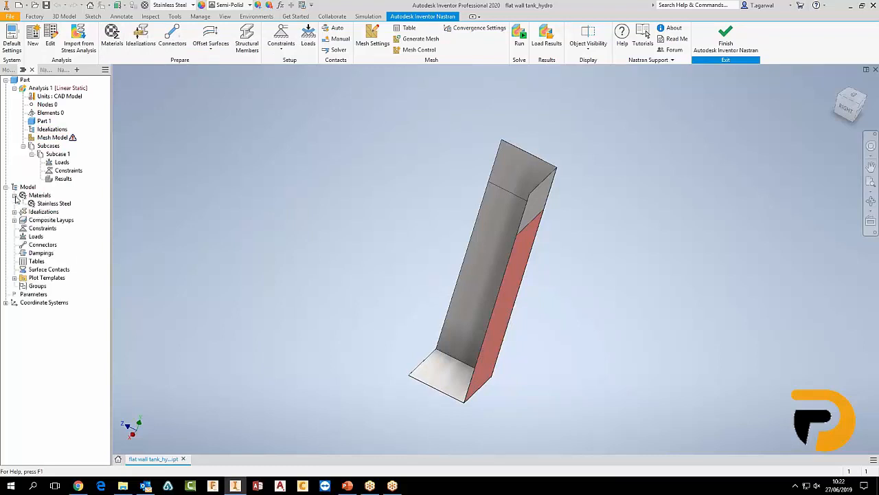
pyautogui.click(5, 187)
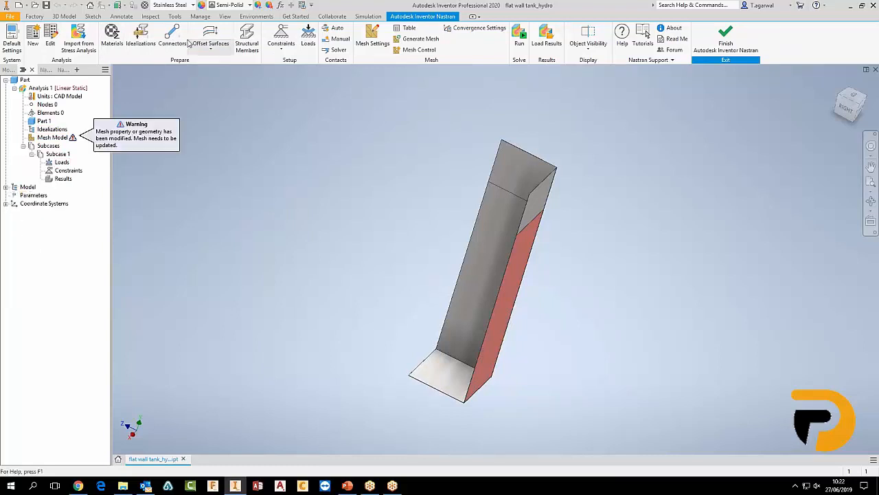
# Set up a new idealization with shell elements, a thickness of 2.5 and quadrilateral meshing
pyautogui.click(142, 38)
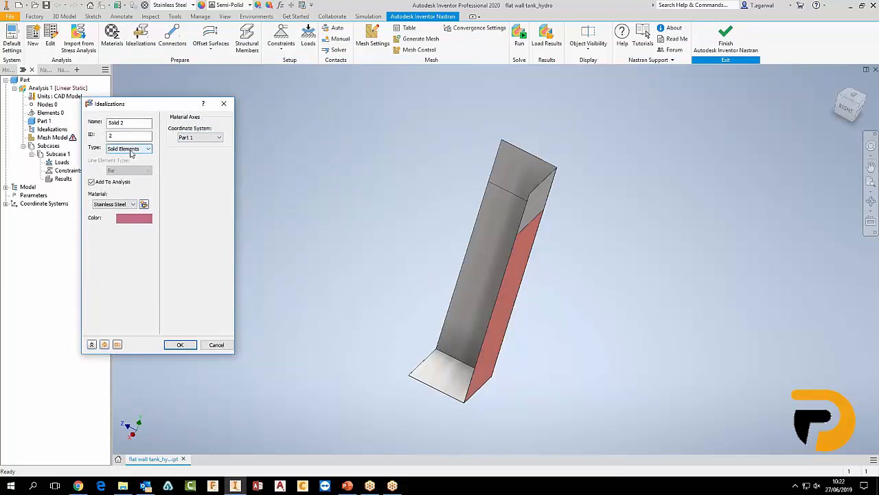
pyautogui.click(131, 149)
pyautogui.click(135, 162)
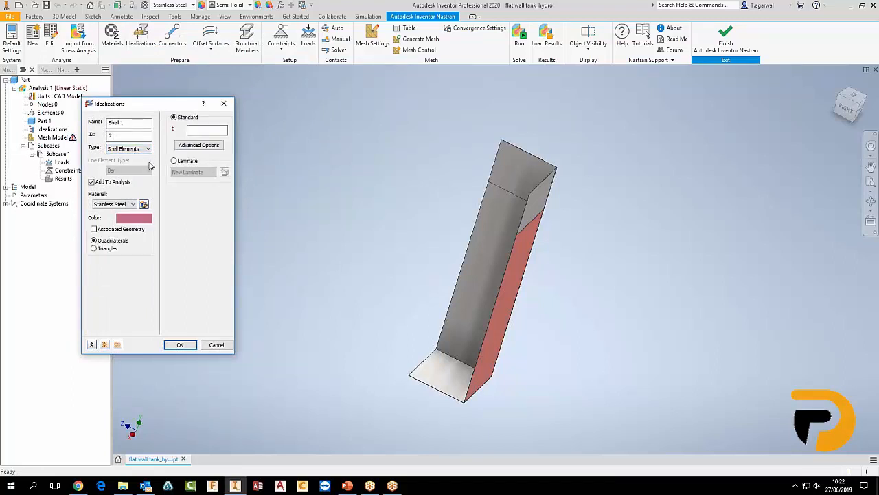
pyautogui.click(208, 130)
pyautogui.click(94, 241)
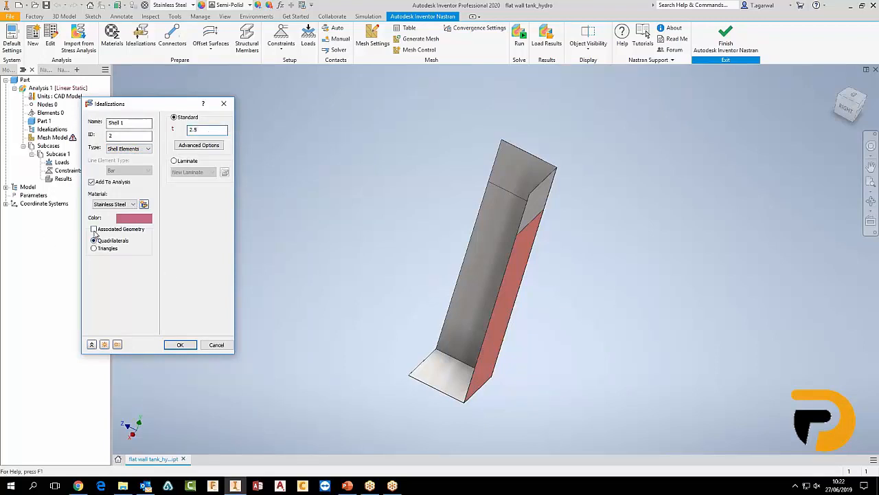
pyautogui.click(95, 229)
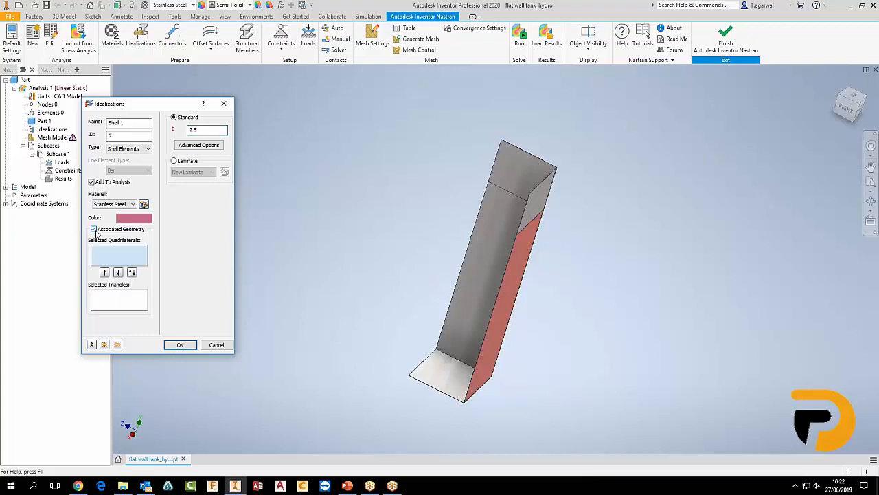
pyautogui.click(94, 229)
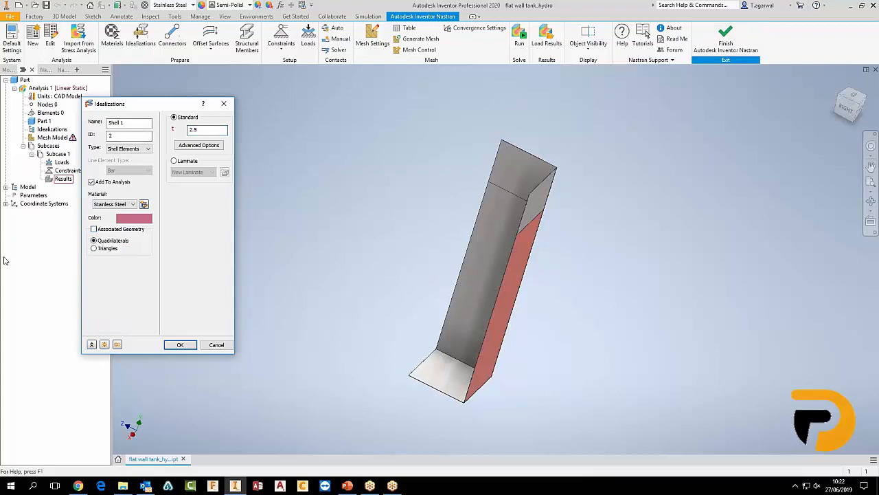
pyautogui.click(94, 229)
pyautogui.click(477, 309)
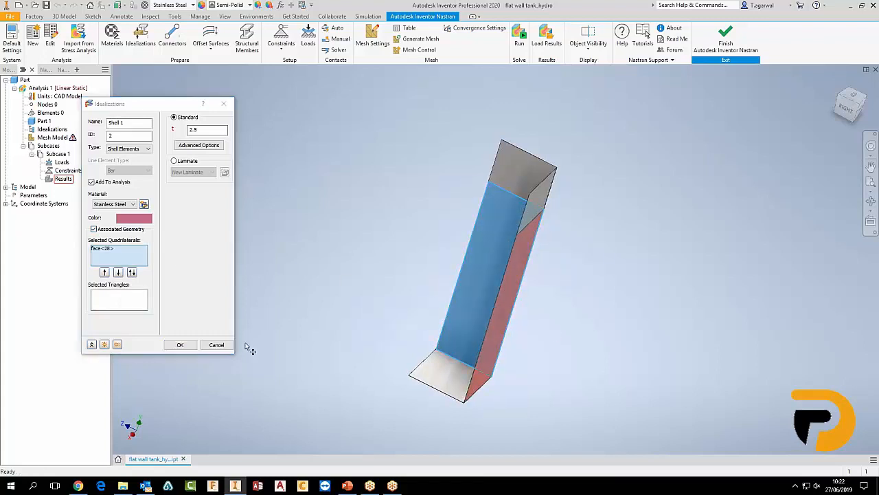
pyautogui.rightClick(115, 267)
pyautogui.click(140, 279)
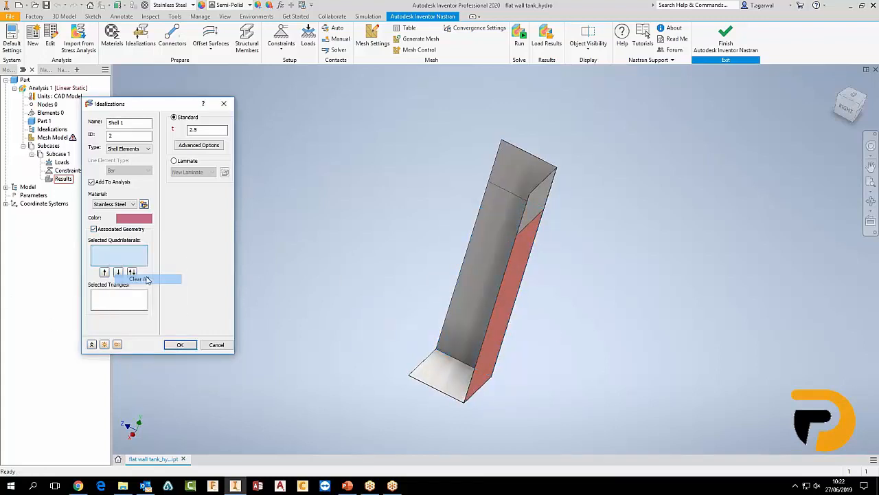
pyautogui.click(99, 231)
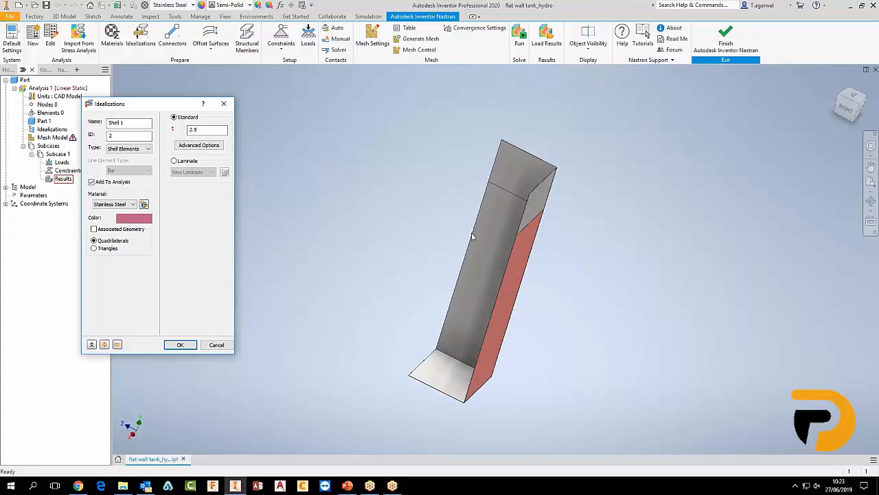
# Keep Shell Elements as the idealization type and add the shell to the analysis without associated geometry
pyautogui.scroll(5, 479, 233)
pyautogui.moveTo(606, 245); pyautogui.dragTo(584, 250, button='middle')
pyautogui.scroll(-5, 620, 251)
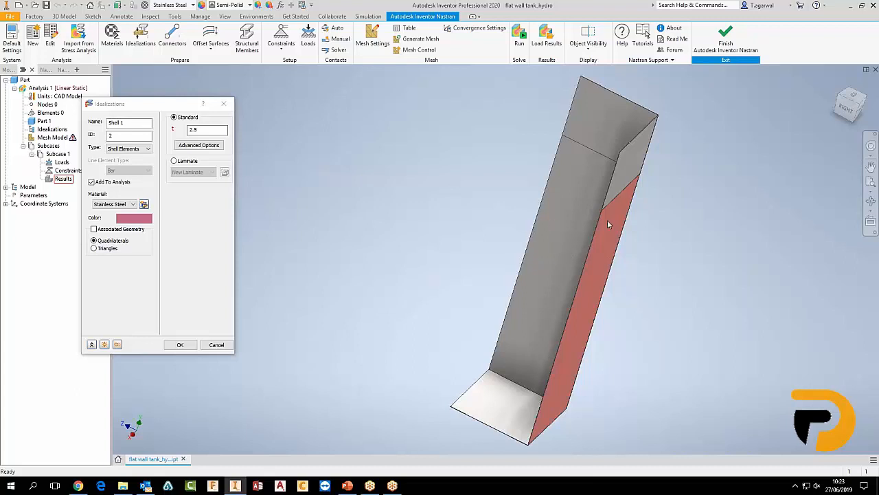
pyautogui.scroll(3, 617, 184)
pyautogui.scroll(-2, 597, 286)
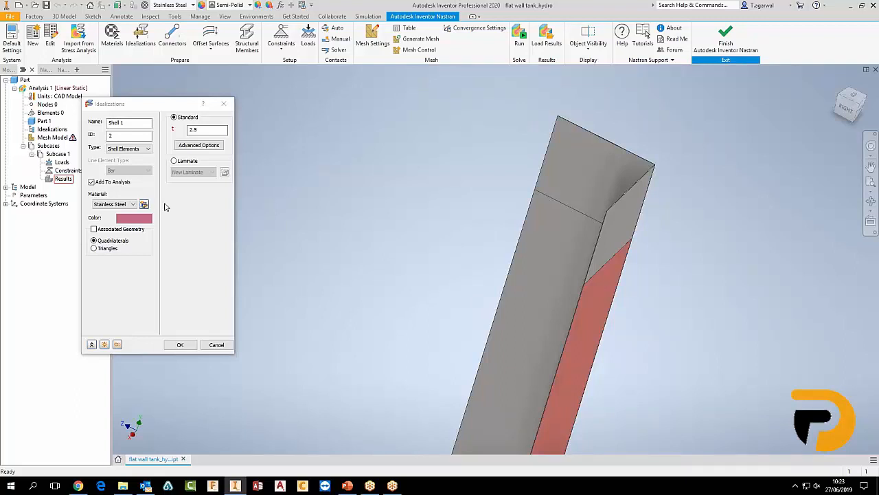
pyautogui.click(138, 149)
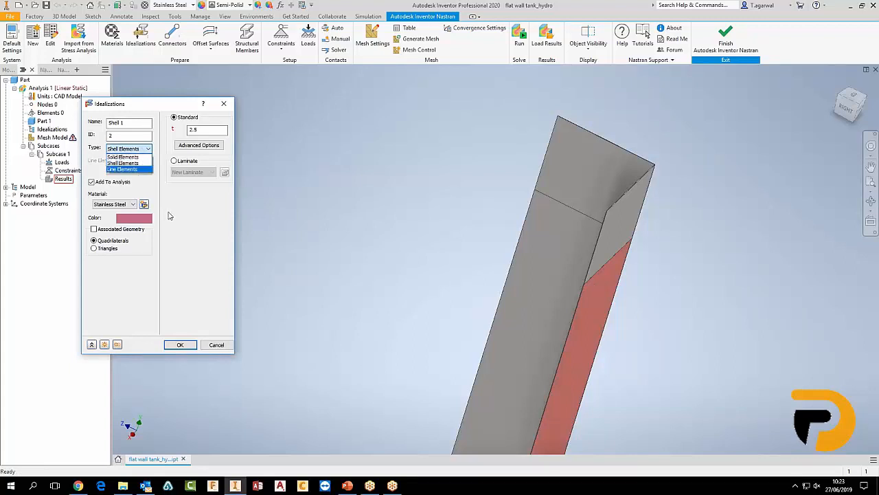
pyautogui.click(131, 163)
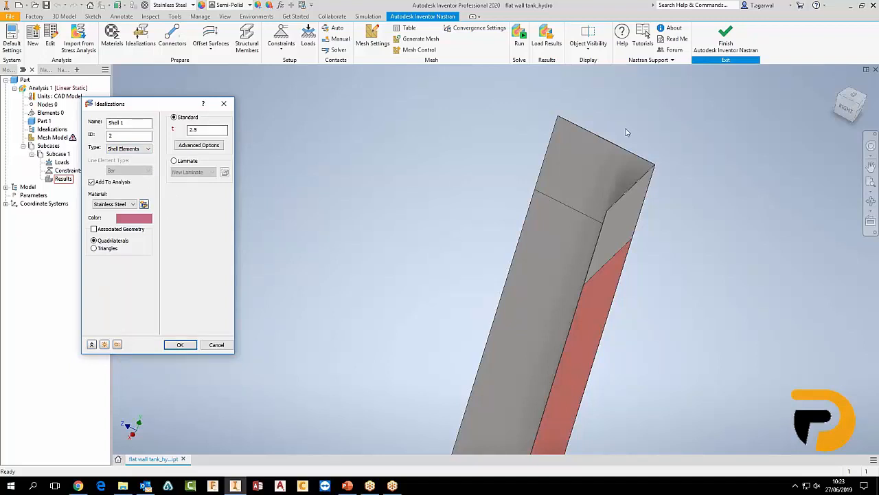
pyautogui.scroll(-3, 589, 280)
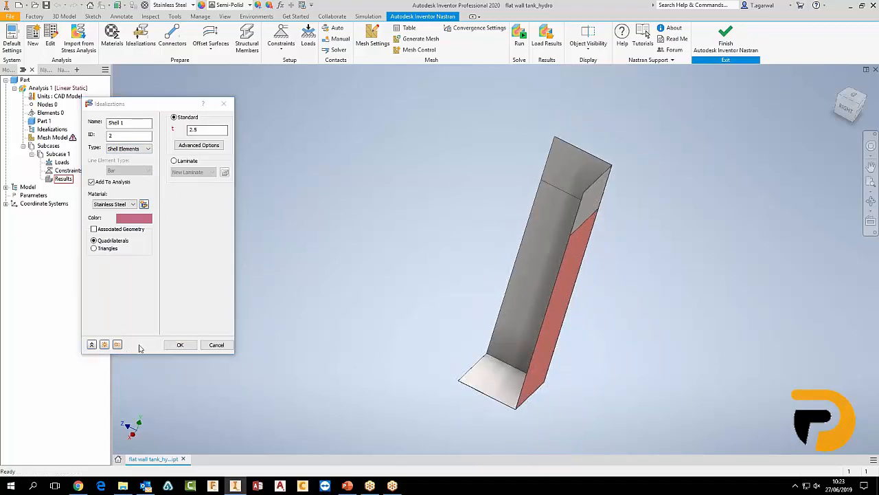
pyautogui.click(180, 345)
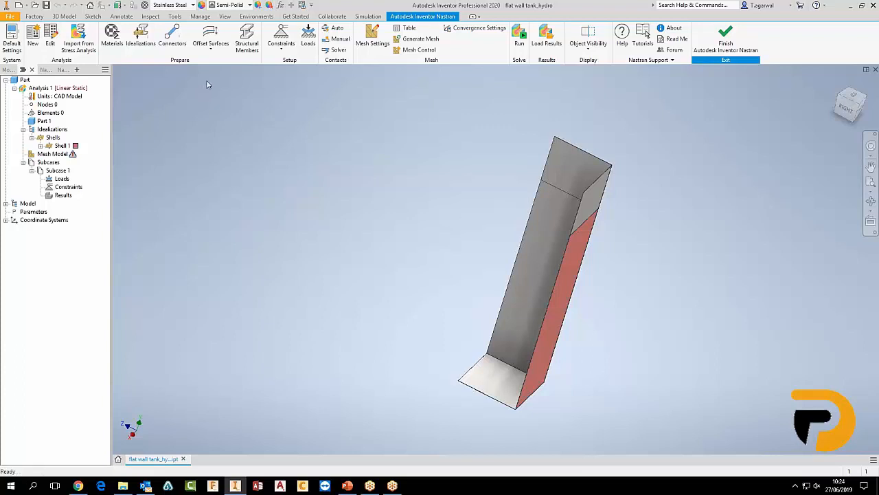
# Add a structural constraint with X symmetry to the thin cut face running along the tank's wall and base
pyautogui.click(282, 34)
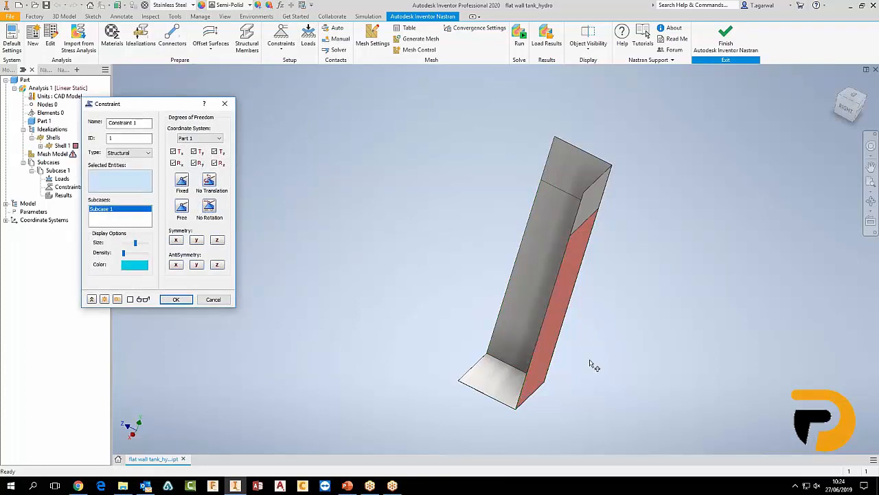
pyautogui.scroll(2, 561, 363)
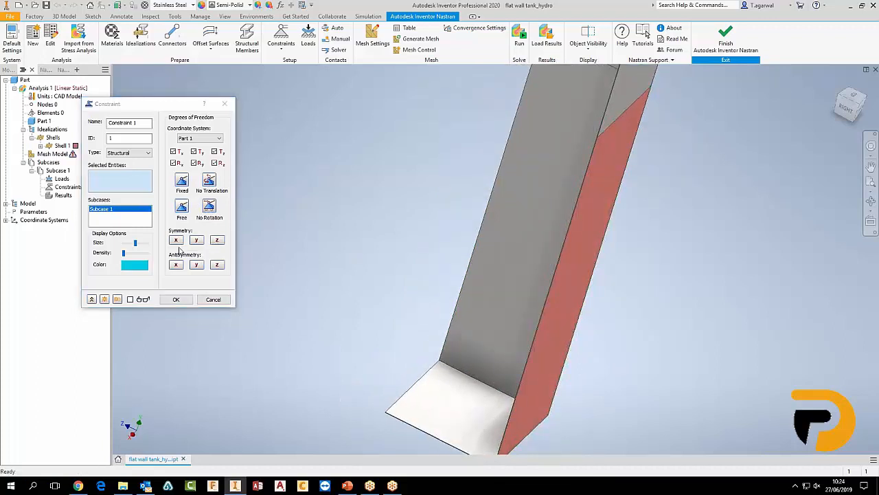
pyautogui.click(176, 240)
pyautogui.scroll(-3, 408, 353)
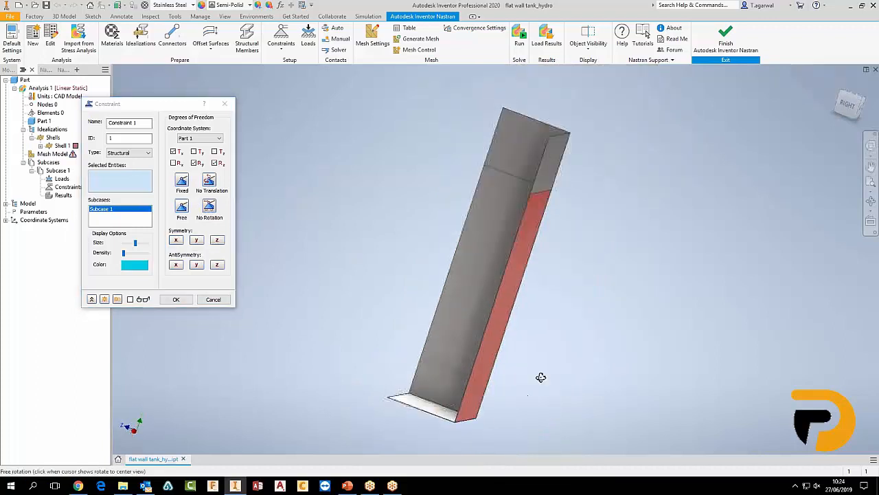
pyautogui.scroll(4, 459, 428)
pyautogui.click(449, 344)
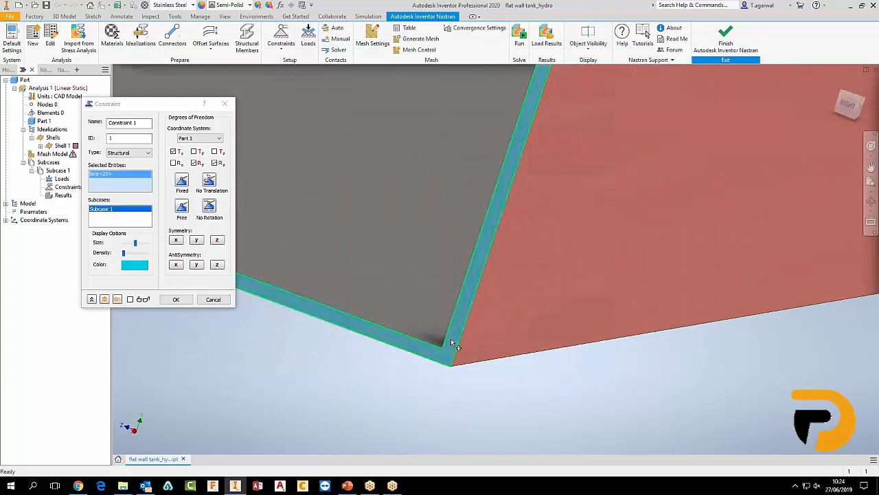
pyautogui.scroll(-2, 470, 390)
pyautogui.scroll(-3, 473, 393)
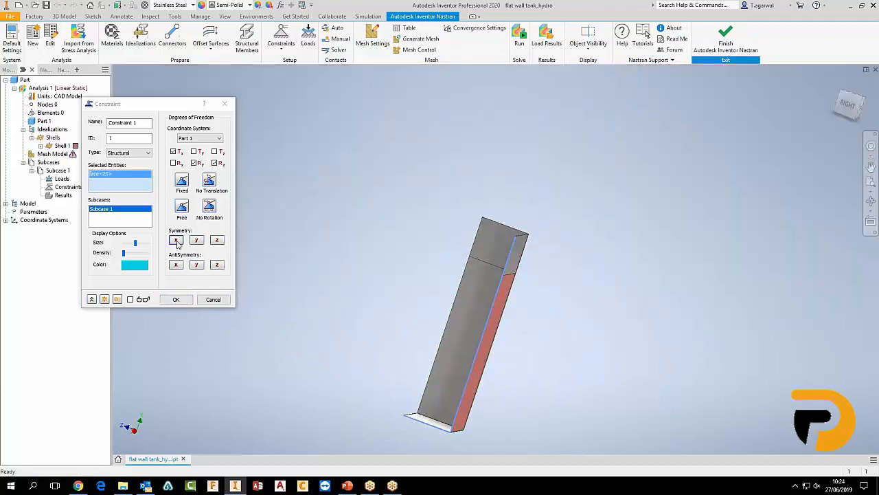
pyautogui.click(176, 299)
pyautogui.keyDown('shift'); pyautogui.moveTo(549, 355); pyautogui.dragTo(522, 355, button='middle'); pyautogui.keyUp('shift')
pyautogui.scroll(5, 481, 357)
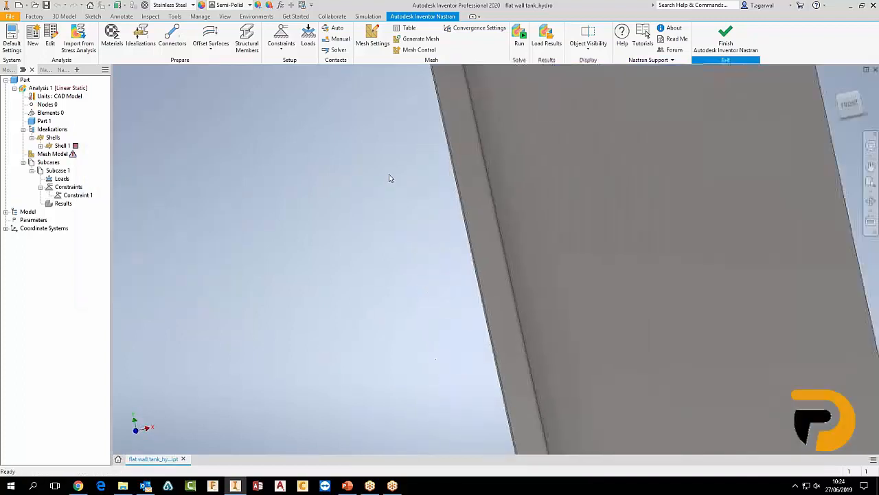
# Add a structural constraint with Z symmetry to the remaining thin cut face running along the other wall and base
pyautogui.click(281, 38)
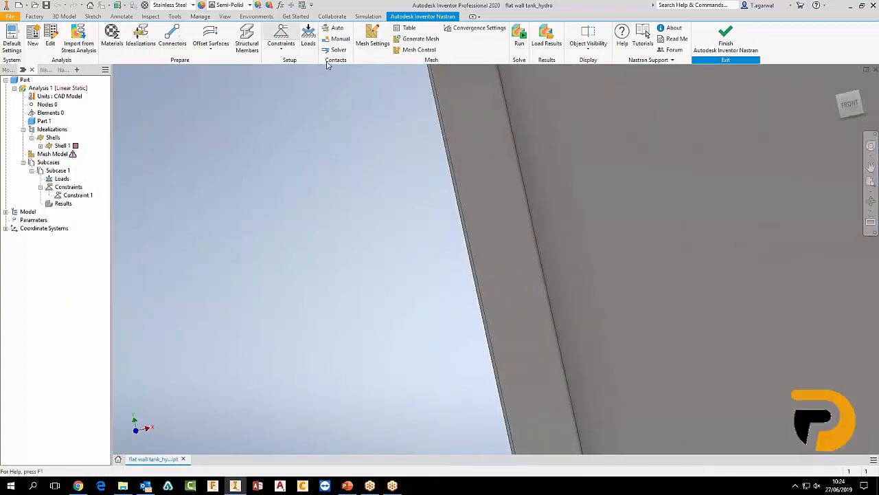
pyautogui.click(216, 240)
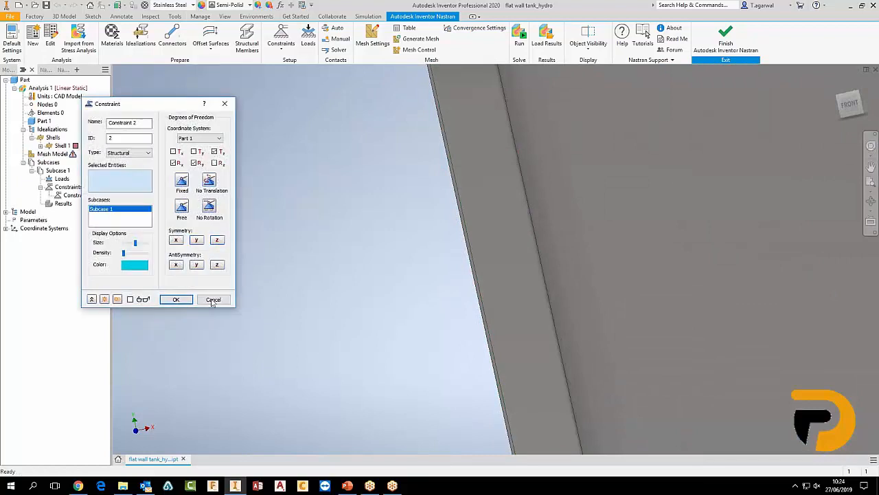
pyautogui.click(369, 396)
pyautogui.scroll(-5, 481, 309)
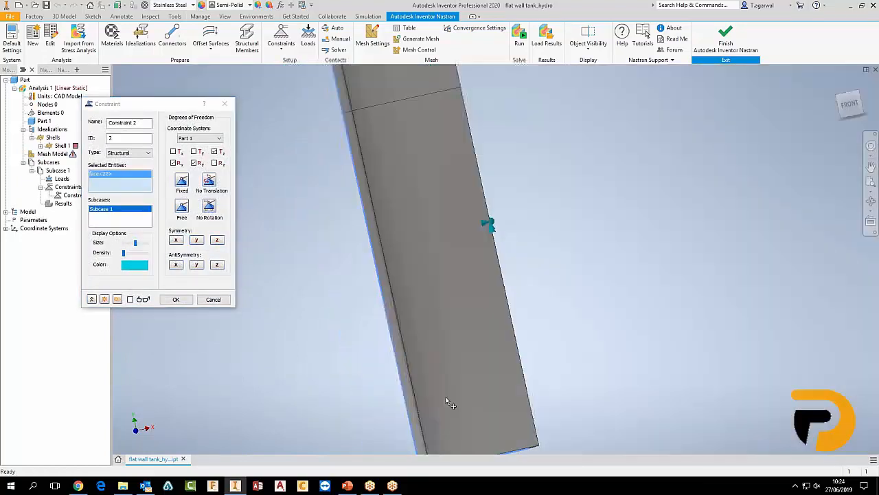
pyautogui.keyDown('shift'); pyautogui.moveTo(549, 420); pyautogui.dragTo(159, 426, button='middle'); pyautogui.keyUp('shift')
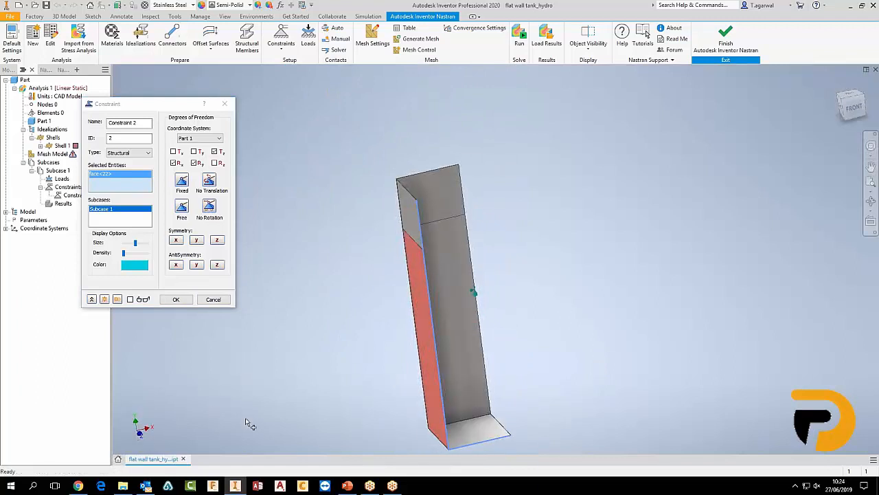
pyautogui.click(176, 299)
pyautogui.scroll(-5, 569, 404)
pyautogui.scroll(5, 569, 404)
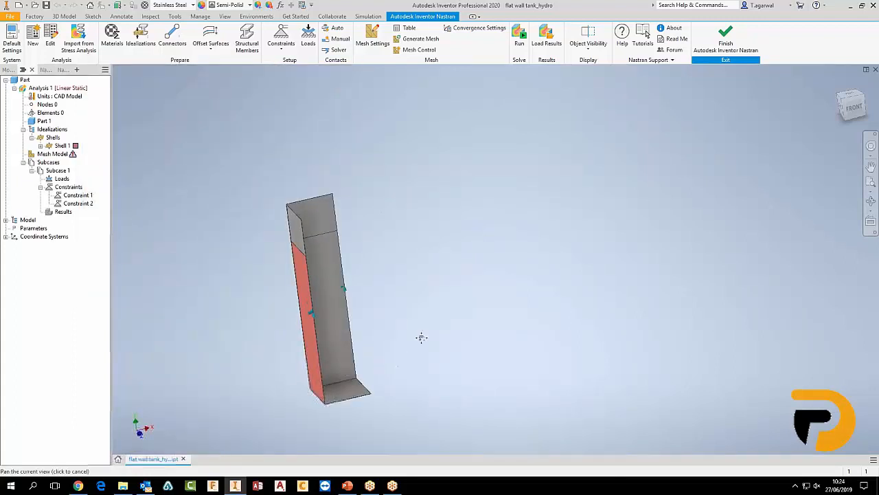
pyautogui.moveTo(420, 338); pyautogui.dragTo(424, 245, button='middle')
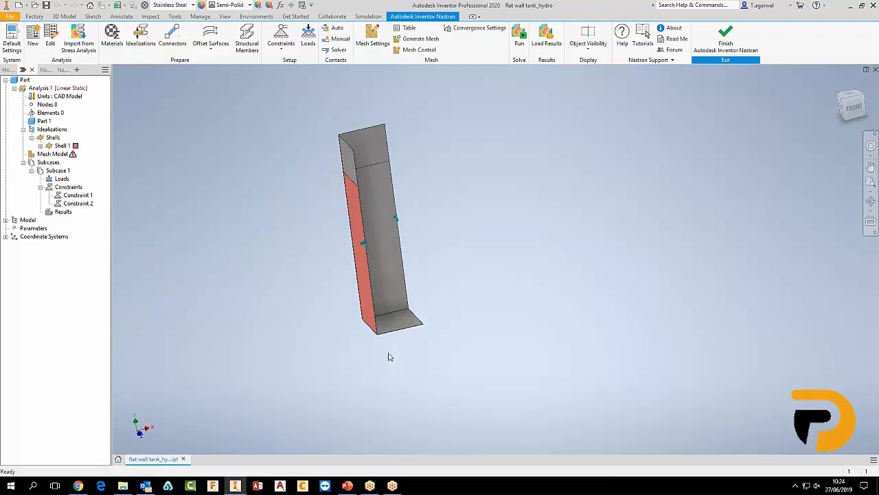
# Add a structural constraint to the tank's base face that fixes only the Y translation and leaves all other degrees of freedom free
pyautogui.press('F5')
pyautogui.click(281, 34)
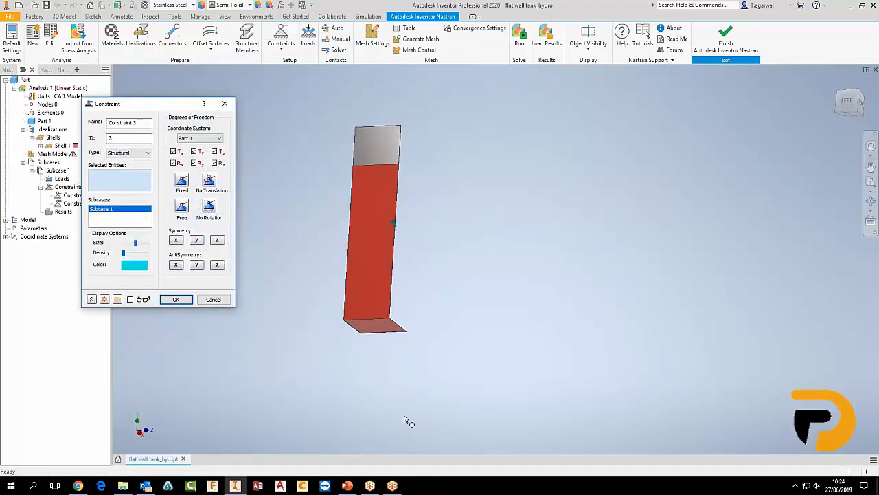
pyautogui.click(402, 313)
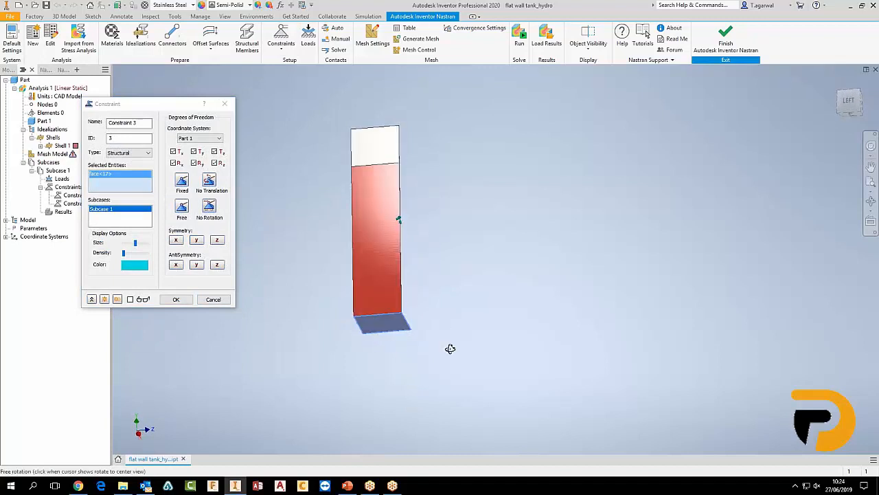
pyautogui.click(182, 209)
pyautogui.click(194, 151)
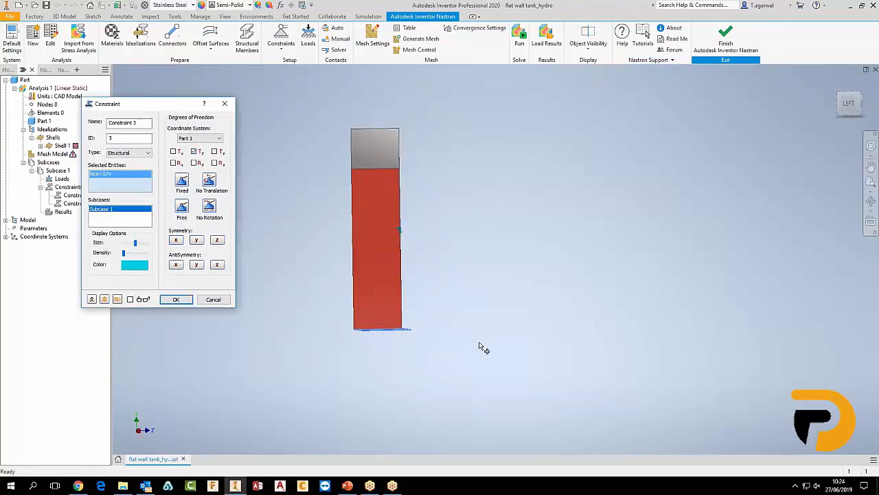
pyautogui.click(176, 300)
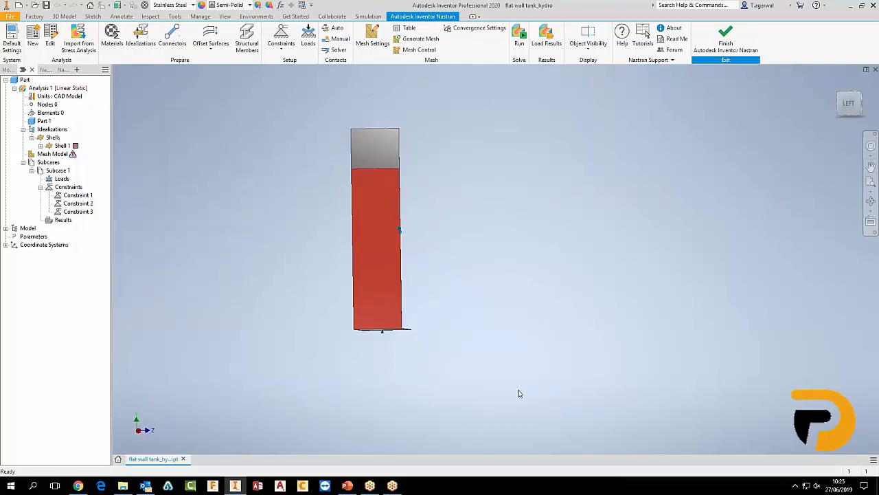
pyautogui.keyDown('shift'); pyautogui.moveTo(466, 338); pyautogui.dragTo(549, 329, button='middle'); pyautogui.keyUp('shift')
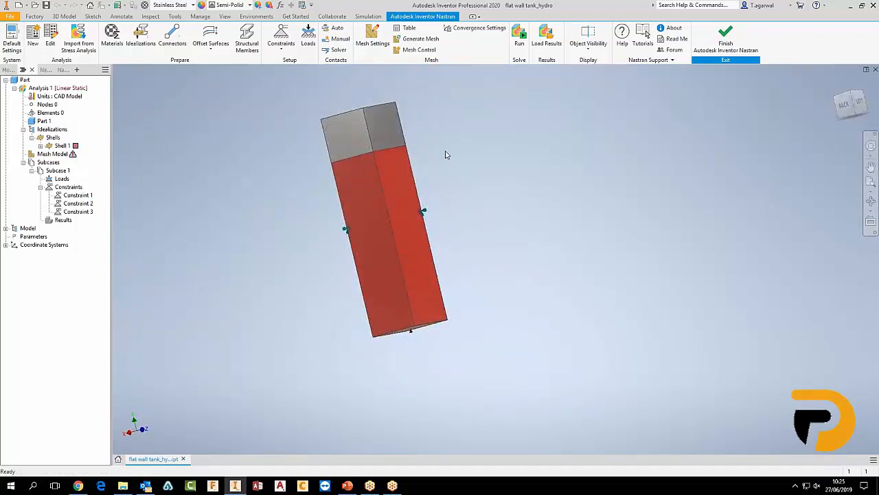
pyautogui.click(281, 36)
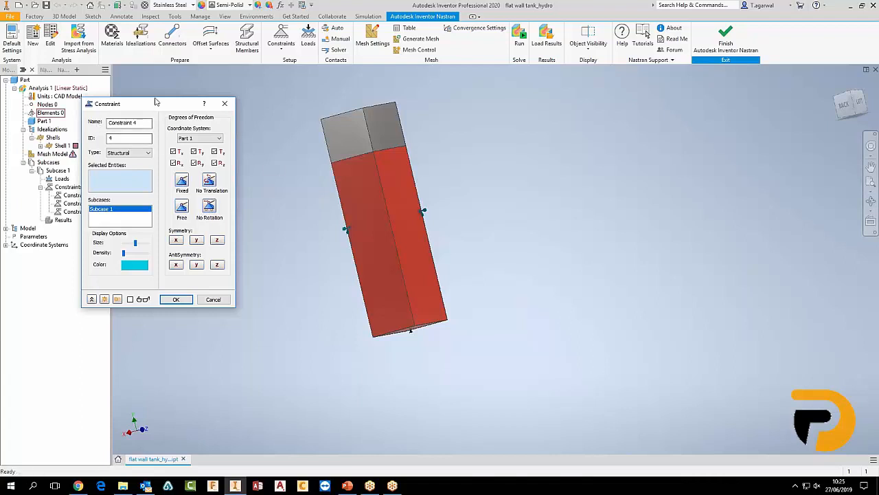
pyautogui.moveTo(153, 98); pyautogui.dragTo(135, 74)
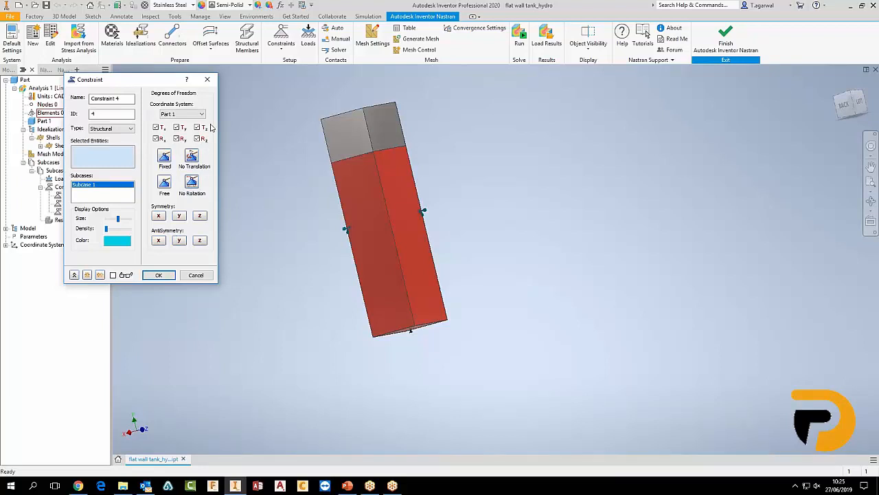
pyautogui.click(169, 276)
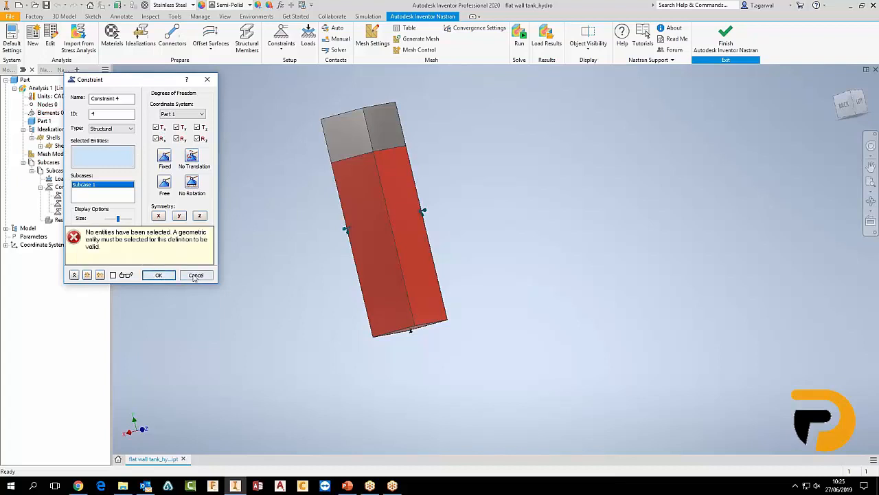
pyautogui.click(195, 275)
# Start a new load on the tall red wall face below the split line
pyautogui.keyDown('shift'); pyautogui.moveTo(286, 298); pyautogui.dragTo(416, 364, button='middle'); pyautogui.keyUp('shift')
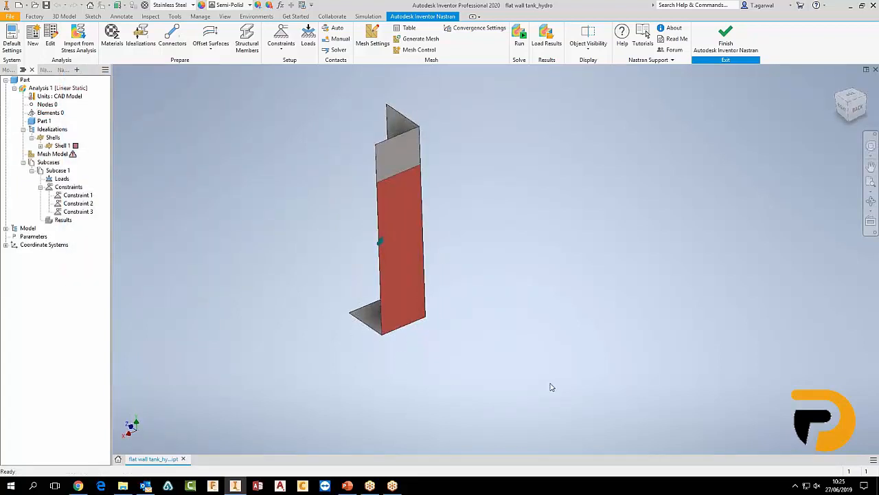
pyautogui.moveTo(495, 252); pyautogui.dragTo(507, 225, button='middle')
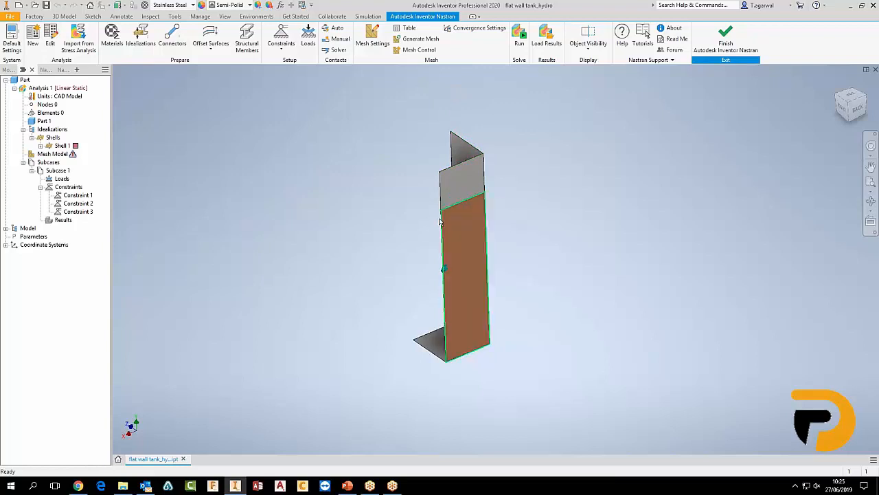
pyautogui.scroll(-5, 467, 200)
pyautogui.scroll(2, 468, 203)
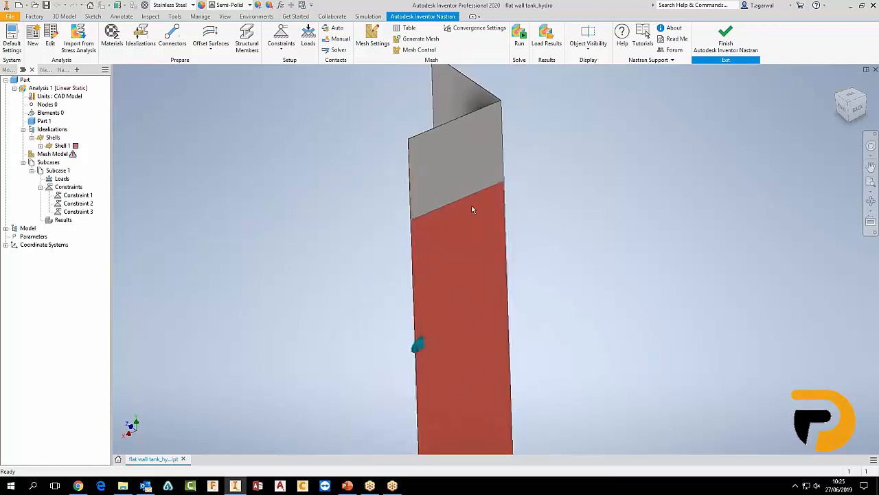
pyautogui.moveTo(473, 208); pyautogui.dragTo(462, 134, button='middle')
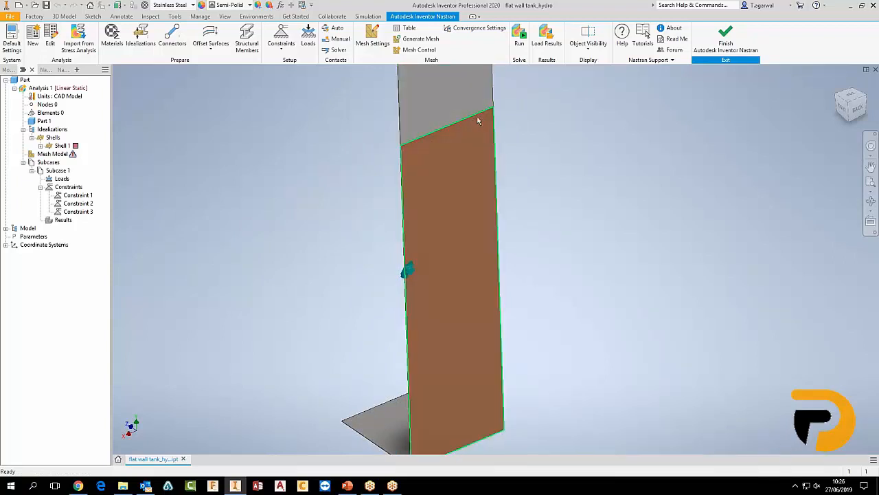
pyautogui.click(476, 123)
pyautogui.click(568, 280)
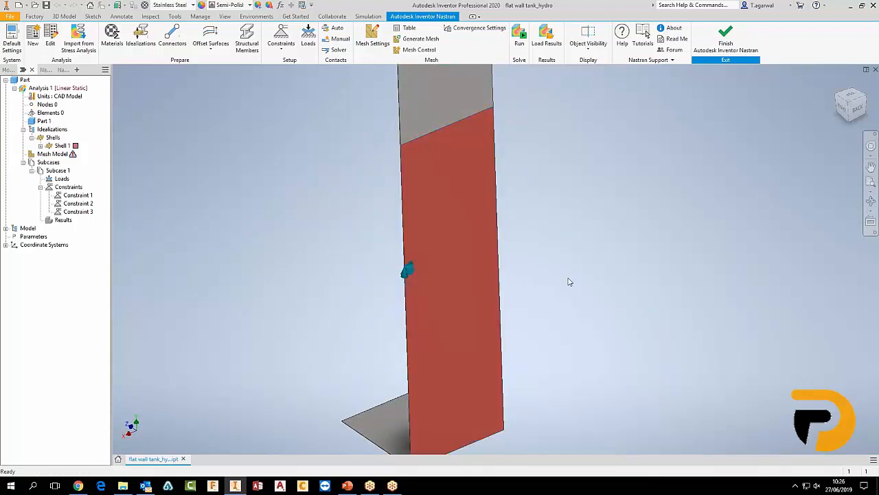
pyautogui.scroll(-4, 569, 280)
pyautogui.moveTo(569, 280); pyautogui.dragTo(490, 270, button='middle')
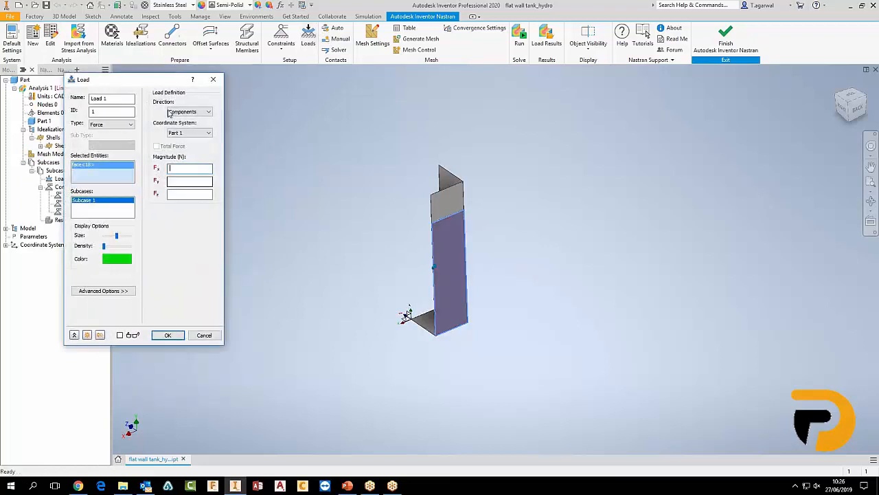
pyautogui.moveTo(134, 81); pyautogui.dragTo(102, 91)
# Try to define the load as a pressure normal to the surface with a variable load definition
pyautogui.click(98, 133)
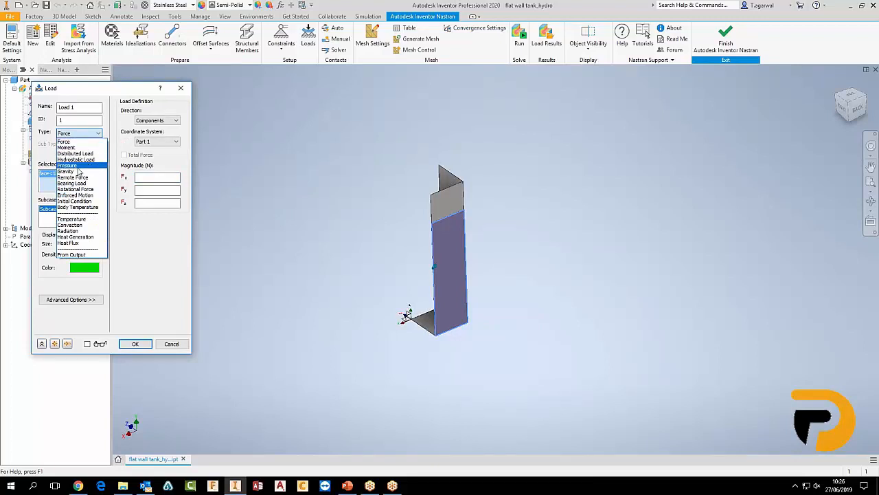
pyautogui.click(69, 165)
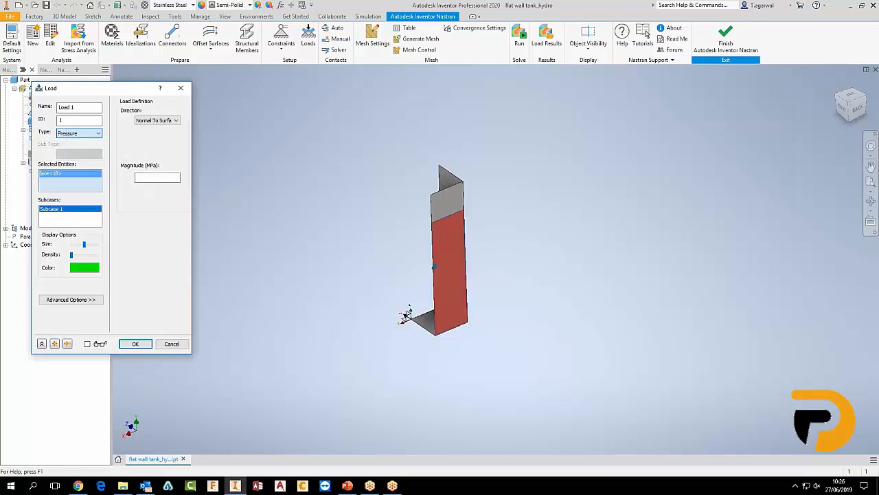
pyautogui.click(70, 300)
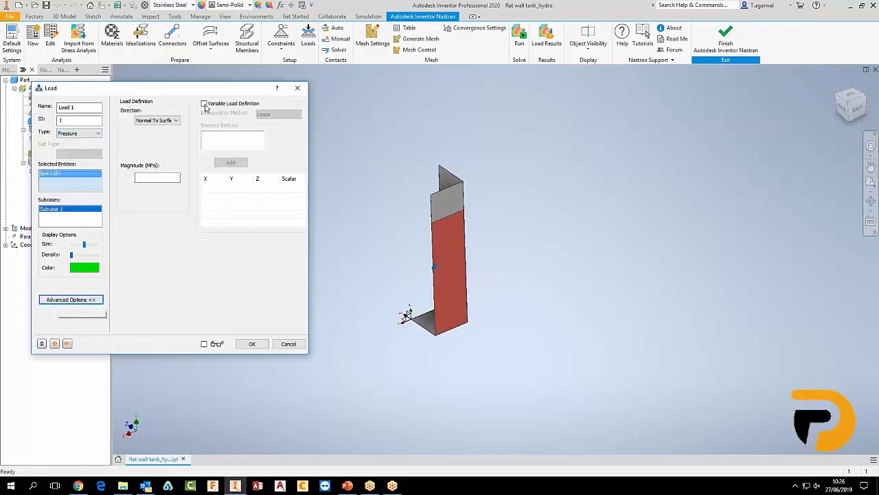
pyautogui.click(261, 107)
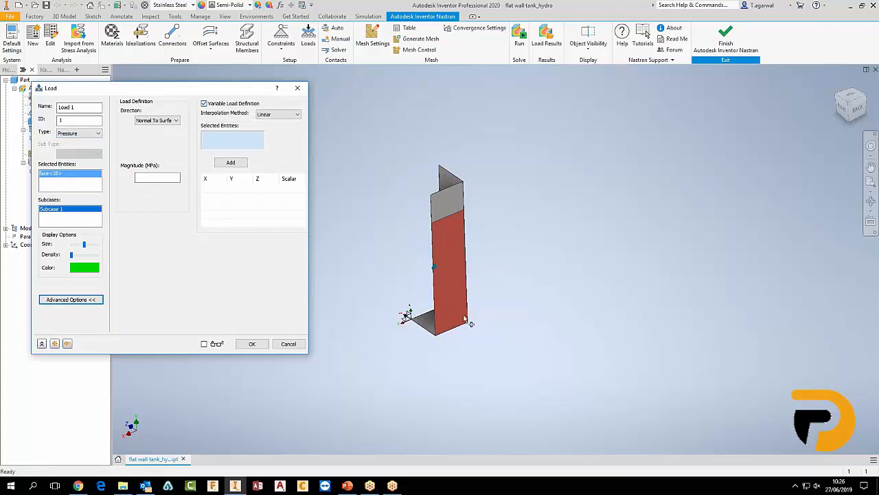
# Make it a Hydrostatic Load with the inner corner's split-line vertex as fluid surface point and the vertical corner edge as depth direction
pyautogui.click(96, 135)
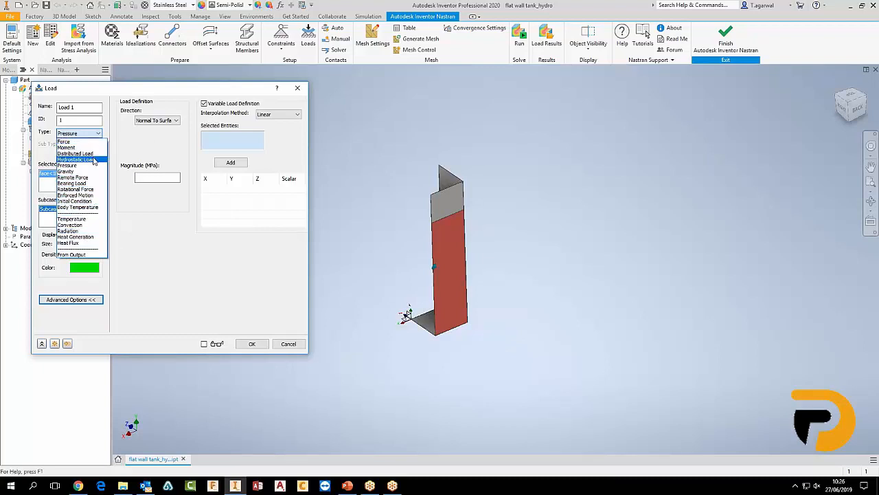
pyautogui.click(94, 159)
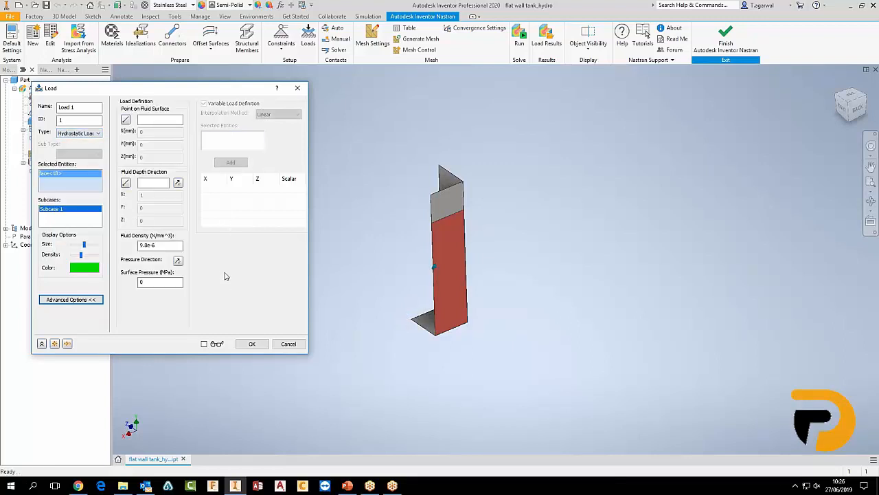
pyautogui.keyDown('shift'); pyautogui.moveTo(499, 371); pyautogui.dragTo(687, 373, button='middle'); pyautogui.keyUp('shift')
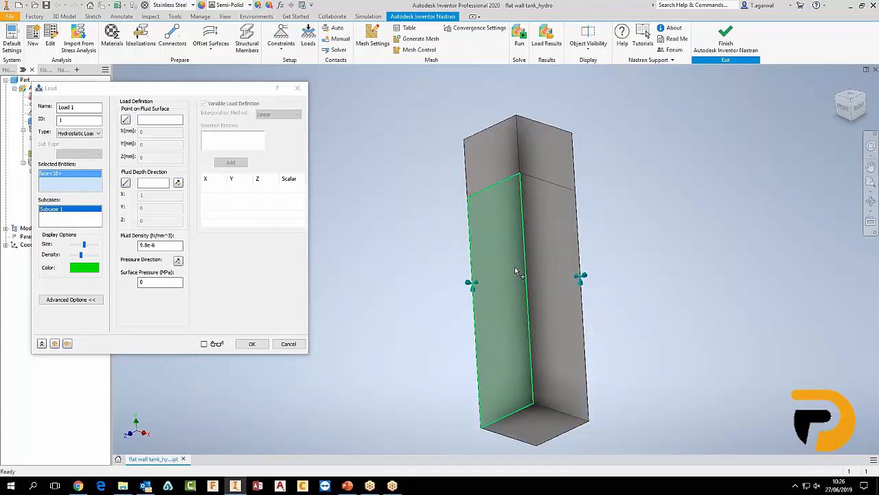
pyautogui.moveTo(516, 272)
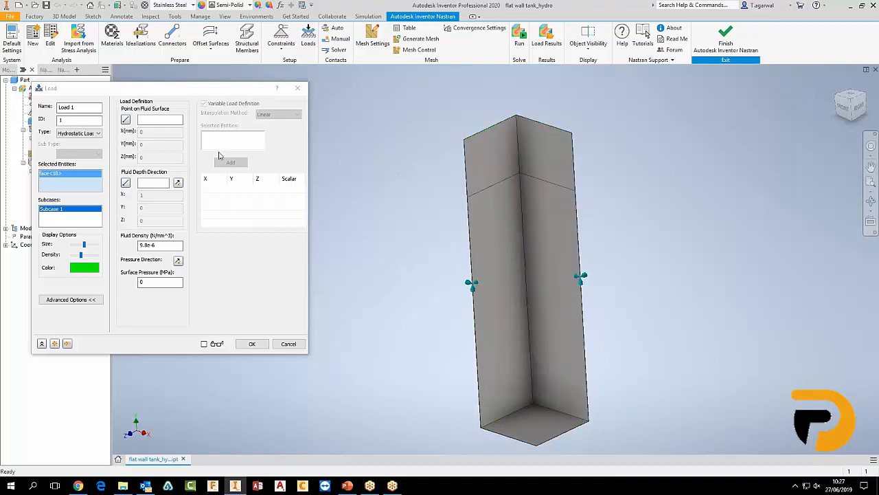
pyautogui.click(126, 119)
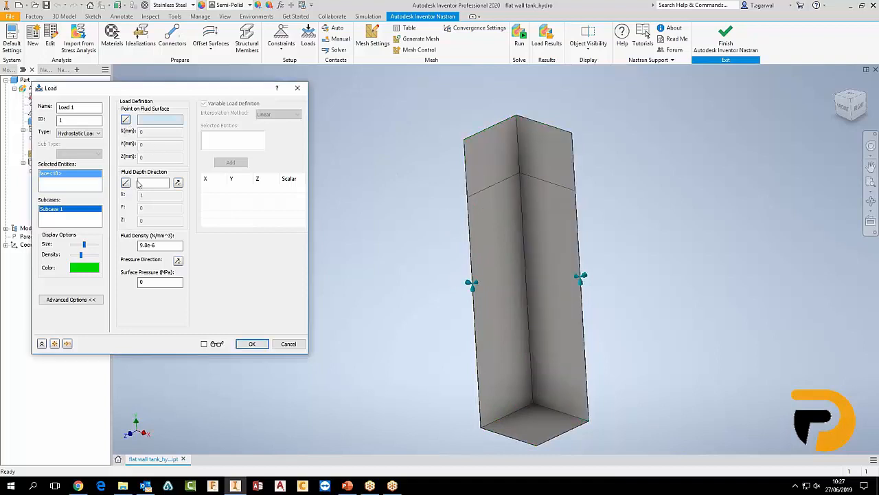
pyautogui.click(520, 175)
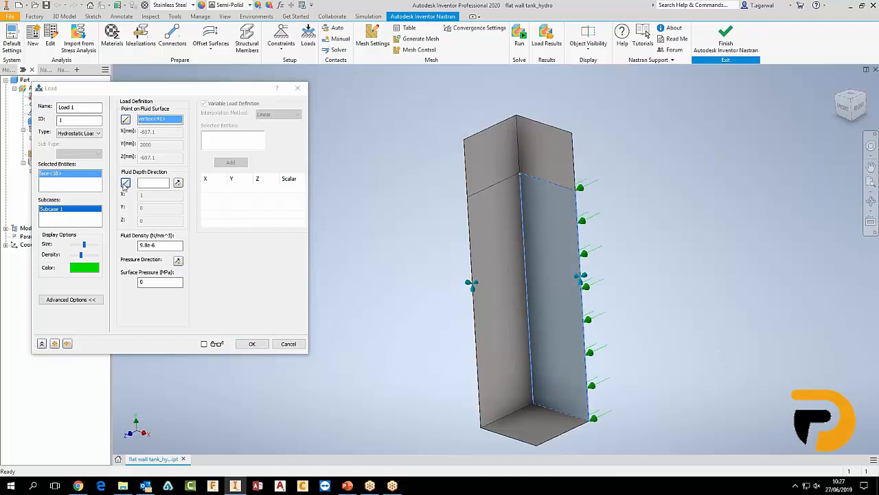
pyautogui.click(144, 183)
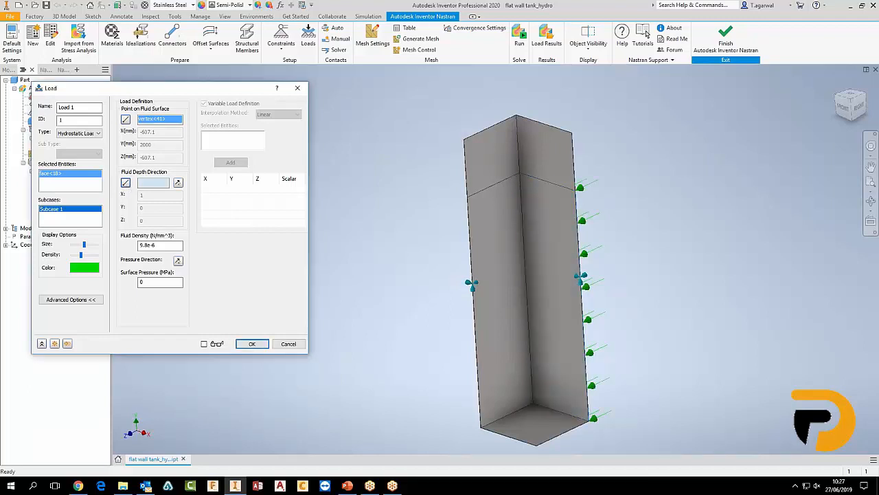
pyautogui.click(528, 277)
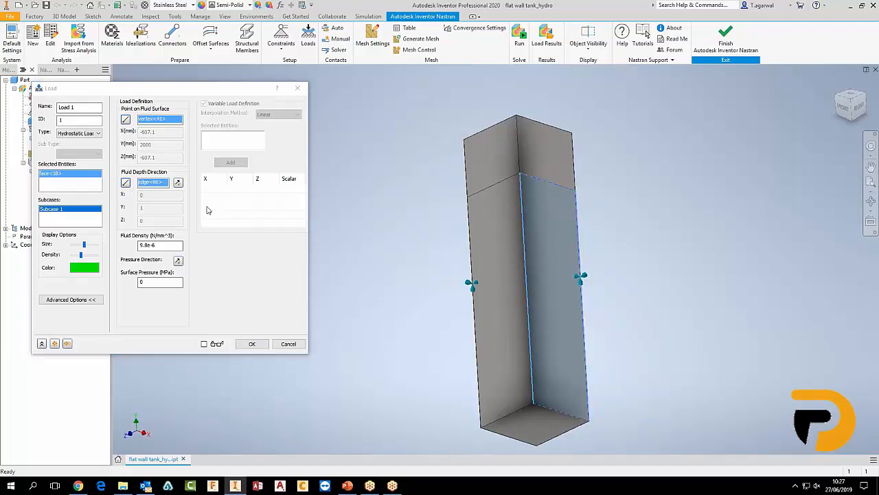
# Set the hydrostatic load's surface pressure to 0.001962 MPa
pyautogui.click(170, 245)
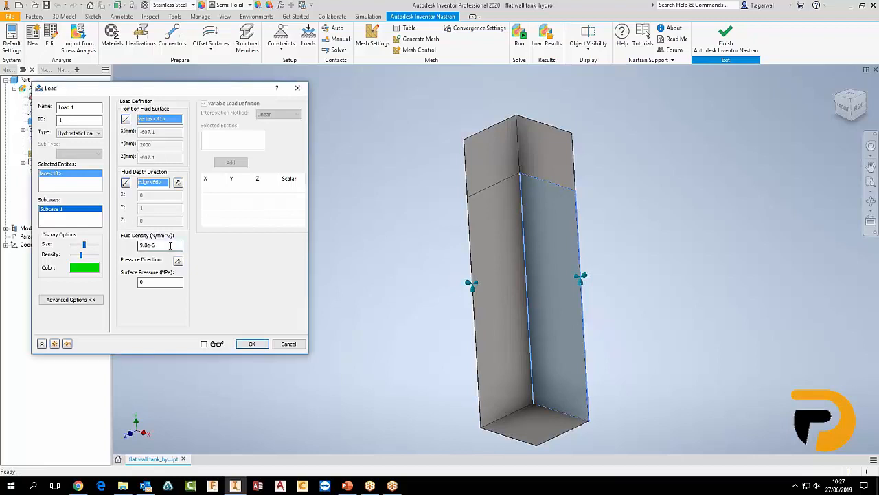
pyautogui.click(171, 283)
pyautogui.write('.001962')
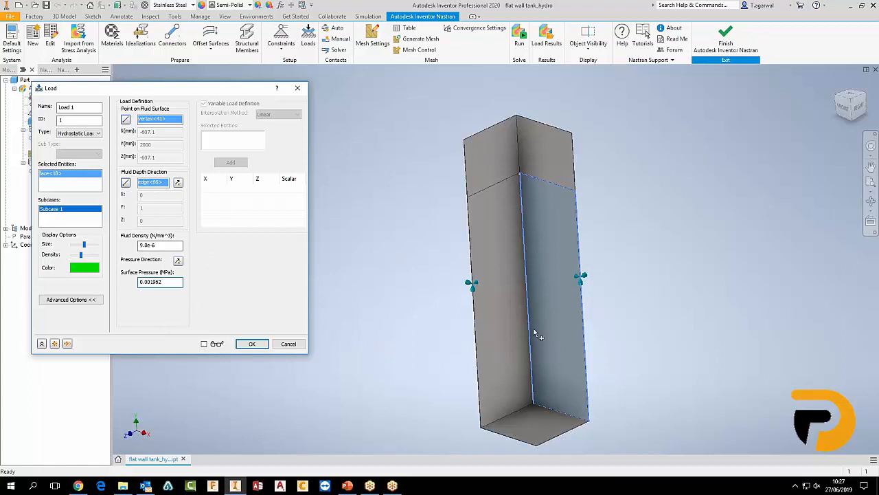
# Clear the load's selected entities and apply it to both inner wall faces below the split line and the base face
pyautogui.click(55, 186)
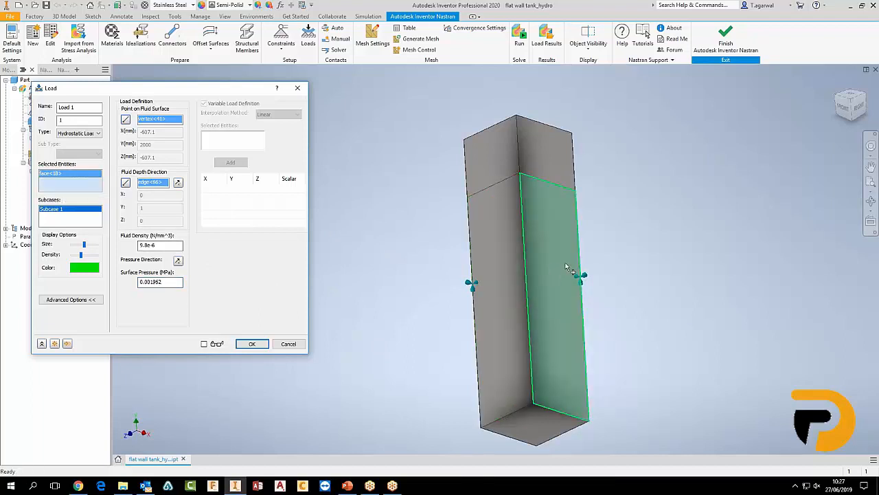
pyautogui.rightClick(68, 182)
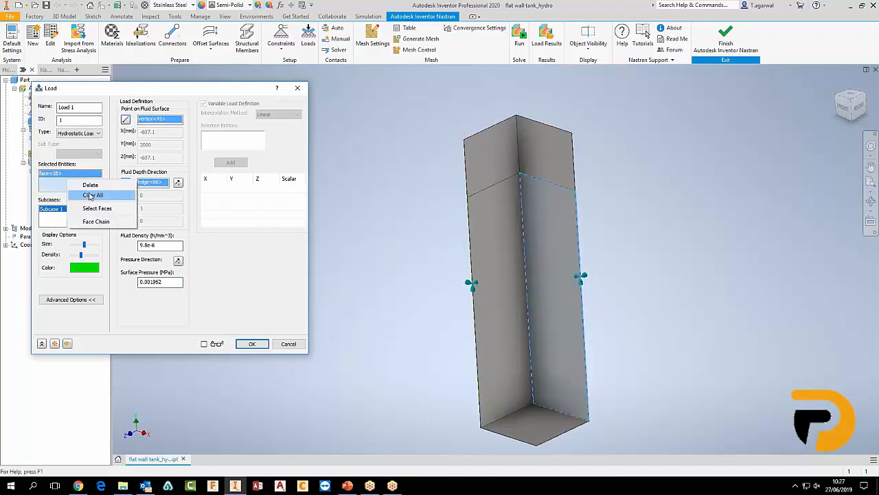
pyautogui.click(90, 193)
pyautogui.click(515, 300)
pyautogui.click(558, 297)
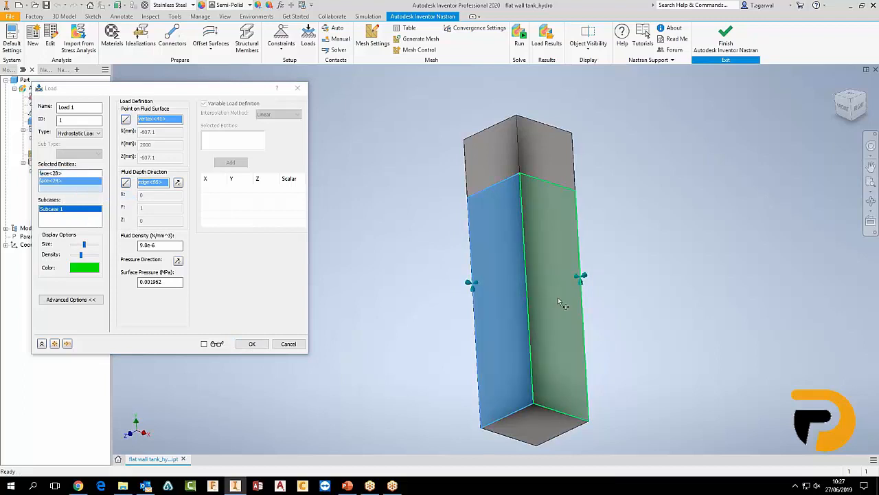
pyautogui.click(535, 427)
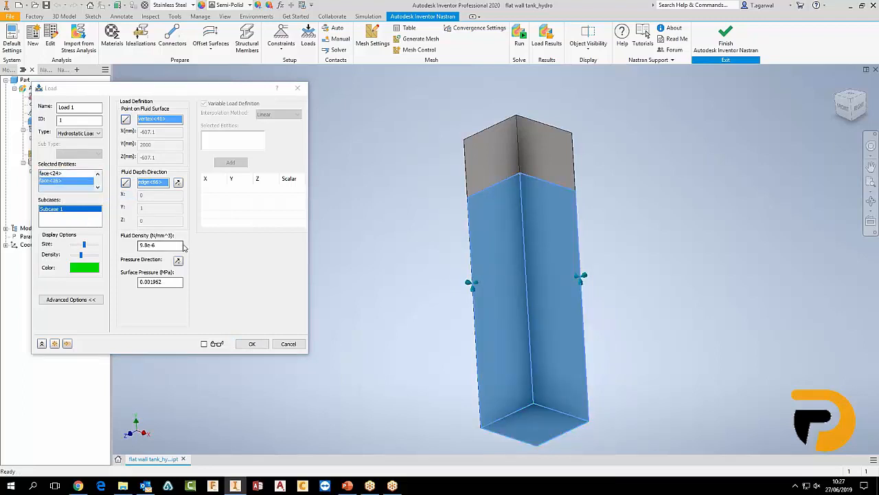
# Reverse the fluid depth direction to Y -1 and orient the pressure outward against the tank's walls and base
pyautogui.keyDown('shift'); pyautogui.moveTo(673, 323); pyautogui.dragTo(632, 324, button='middle'); pyautogui.keyUp('shift')
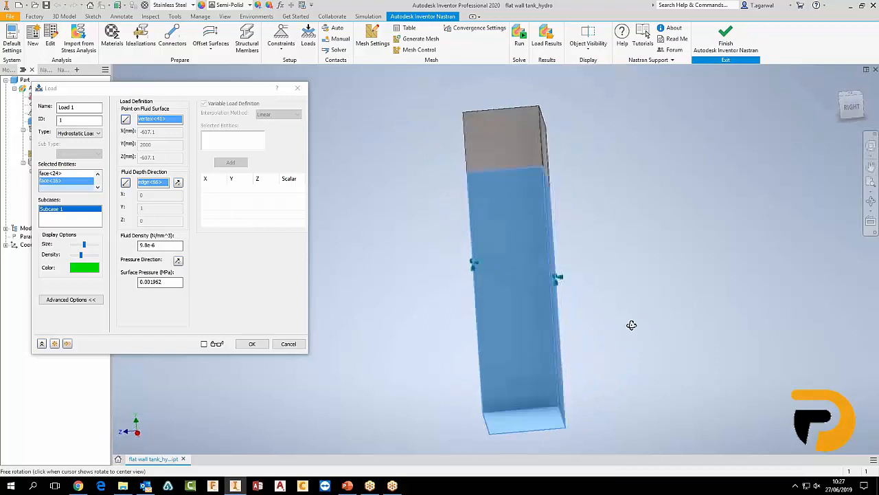
pyautogui.click(178, 263)
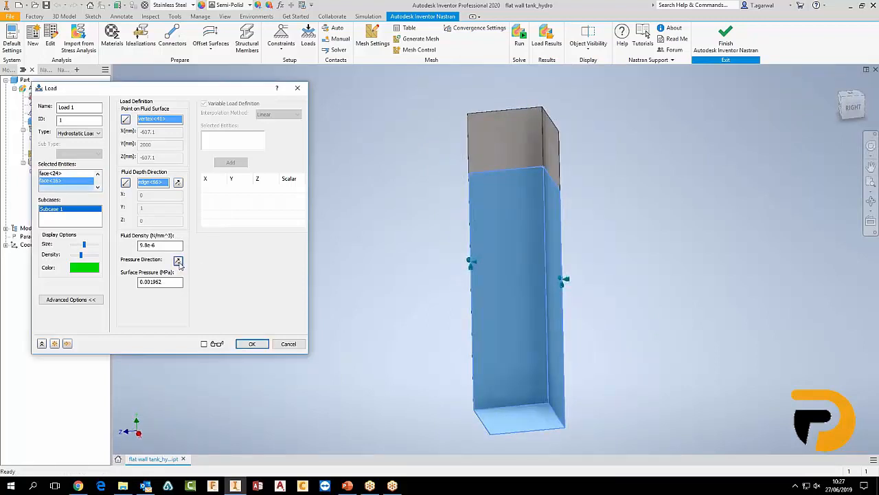
pyautogui.click(178, 183)
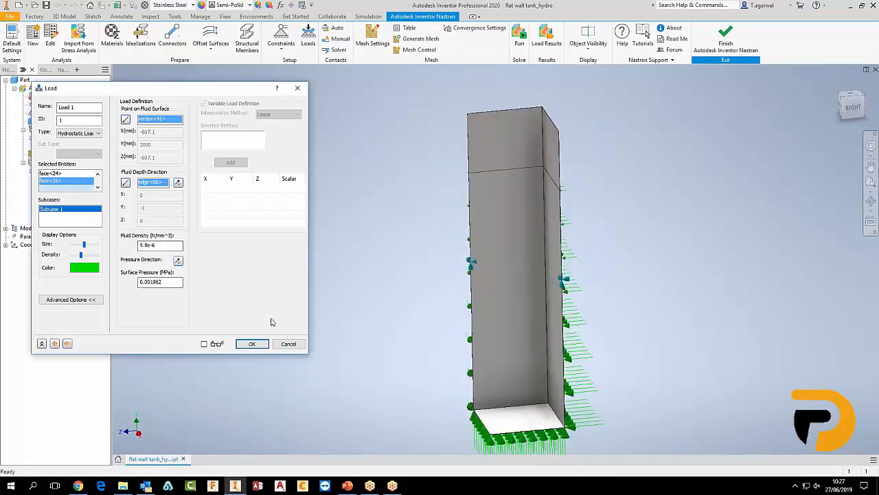
pyautogui.click(179, 262)
pyautogui.keyDown('shift'); pyautogui.moveTo(626, 353); pyautogui.dragTo(560, 359, button='middle'); pyautogui.keyUp('shift')
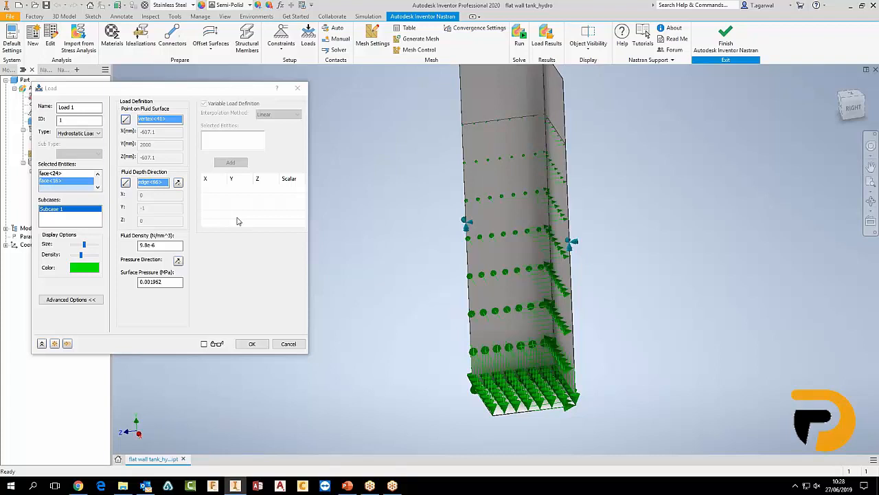
# Switch to PowerPoint to view the hydrostatic pressure calculation on the Nonlinear Static slide, and return to Inventor
pyautogui.click(347, 486)
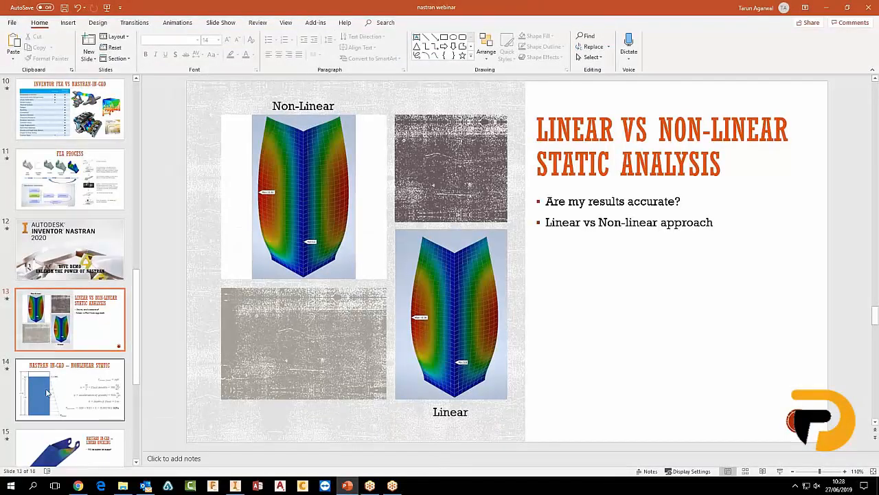
pyautogui.click(43, 394)
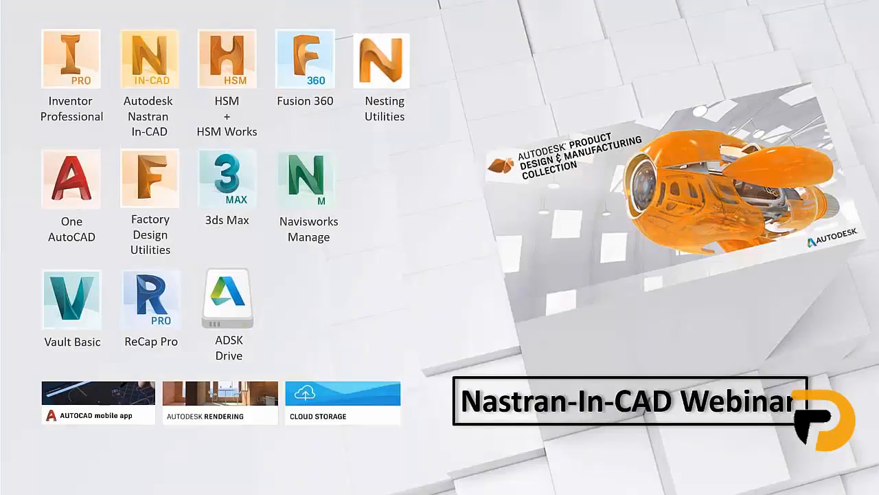
pyautogui.press('Escape')
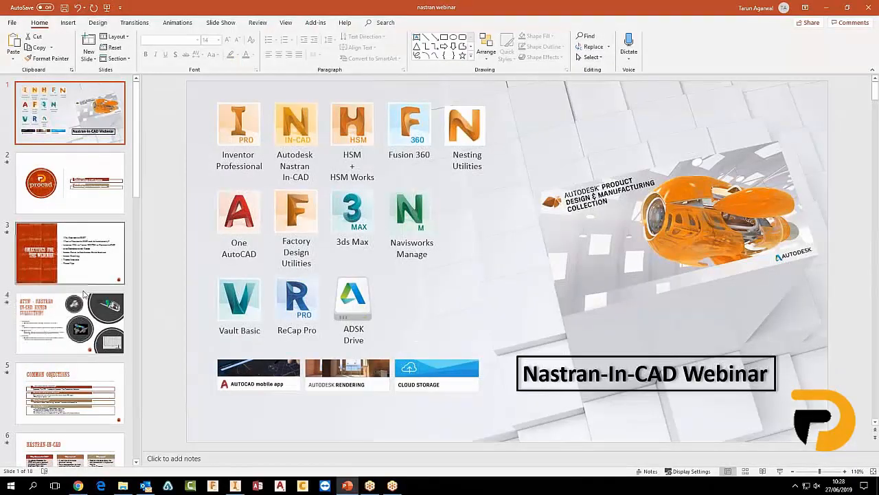
pyautogui.moveTo(140, 185); pyautogui.dragTo(134, 330)
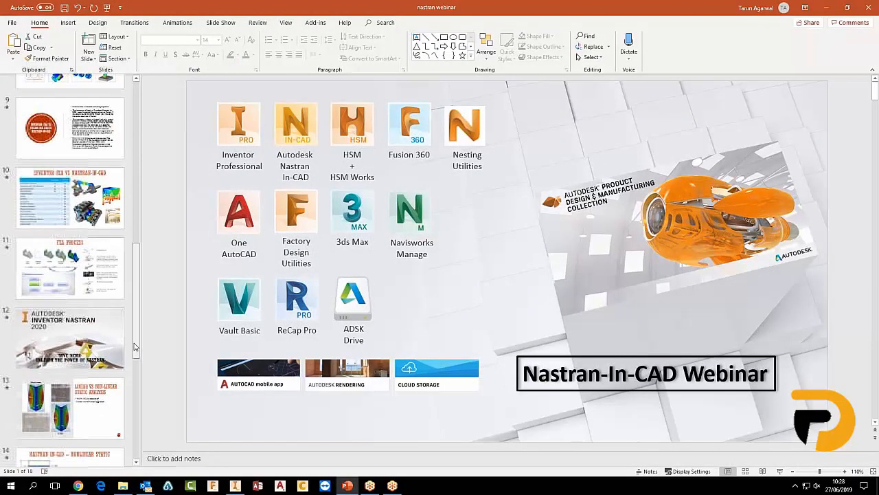
pyautogui.click(69, 455)
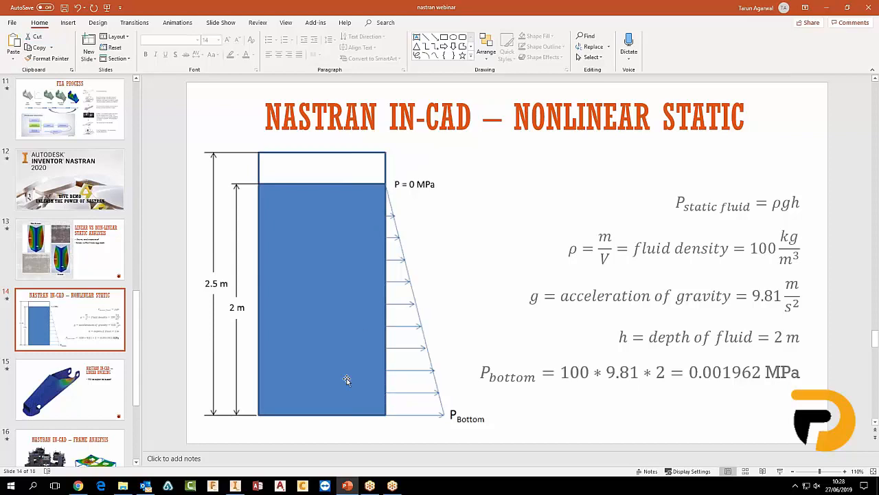
pyautogui.hotkey('alt', 'Tab')
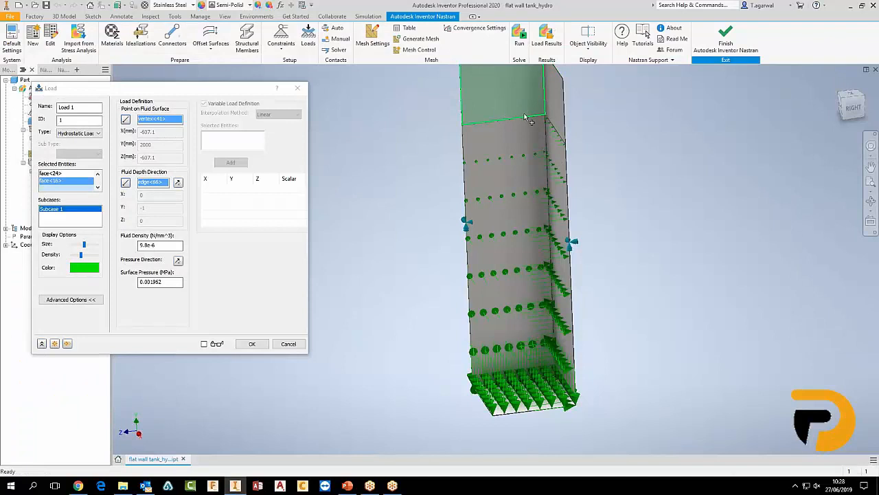
# Check the surface pressure and fluid density entries and save the hydrostatic load
pyautogui.click(164, 284)
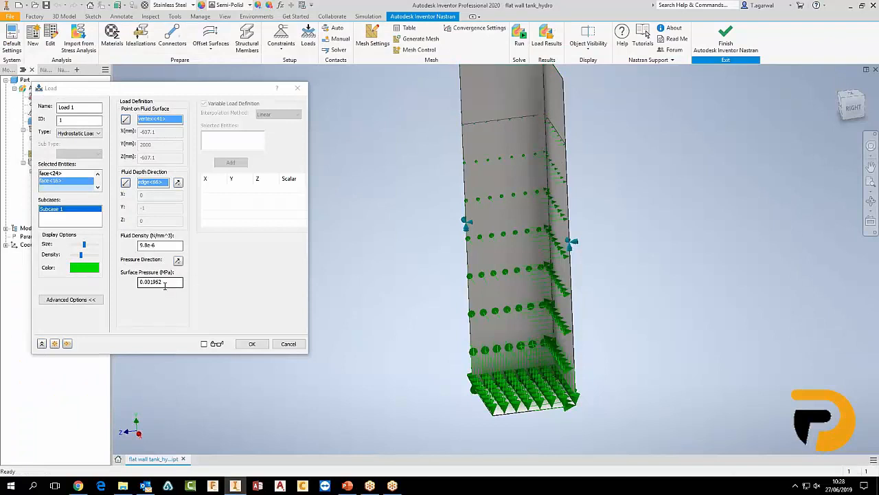
pyautogui.click(164, 245)
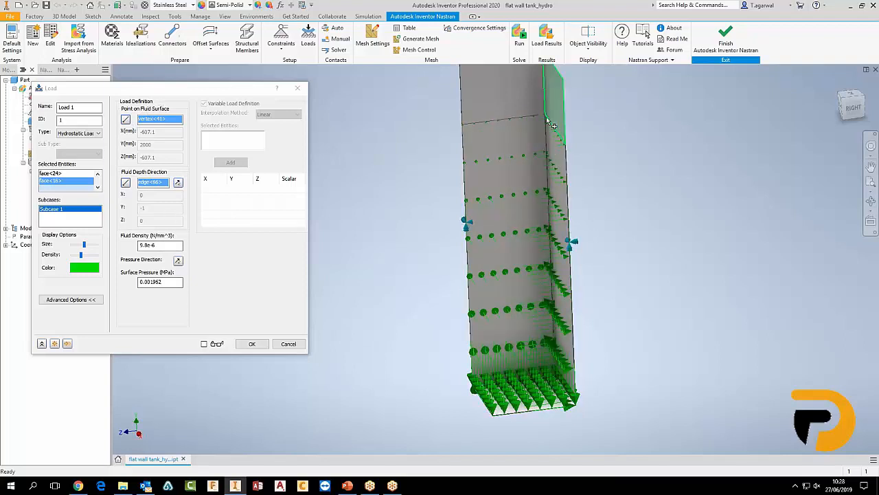
pyautogui.click(253, 344)
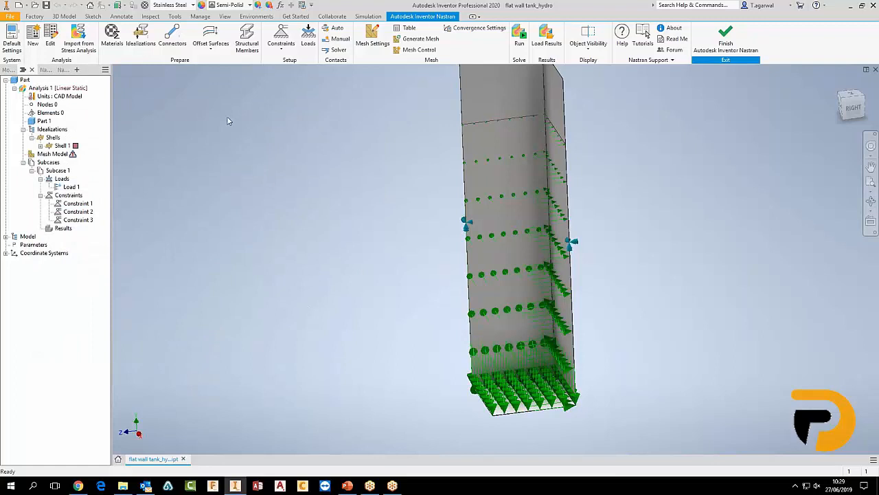
# Mesh the tank with an element size of 75 mm and parabolic elements
pyautogui.click(374, 36)
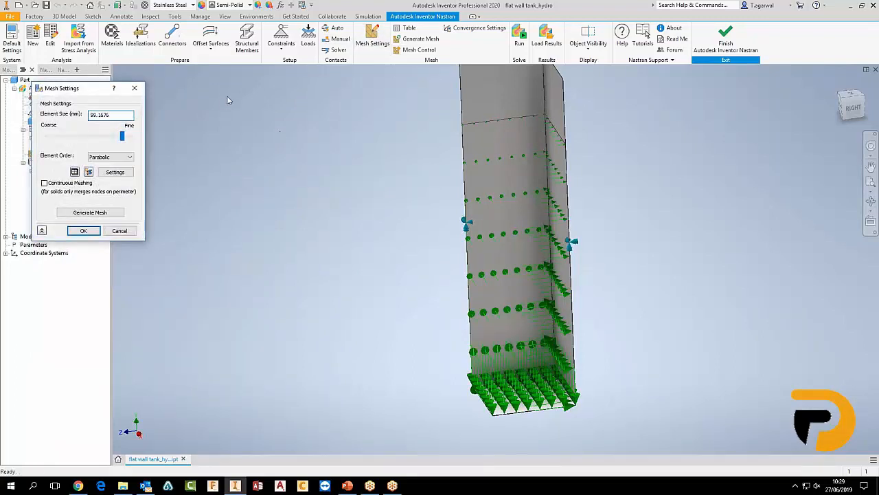
pyautogui.moveTo(119, 114); pyautogui.dragTo(18, 121)
pyautogui.write('75')
pyautogui.press('Return')
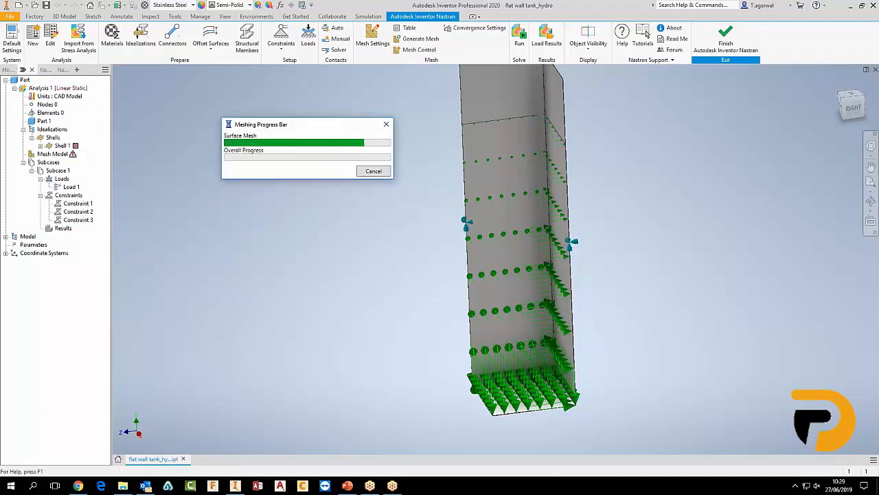
# Check the pressure calculation slide in PowerPoint and, back in Inventor, review Load 1's settings without editing them
pyautogui.click(347, 486)
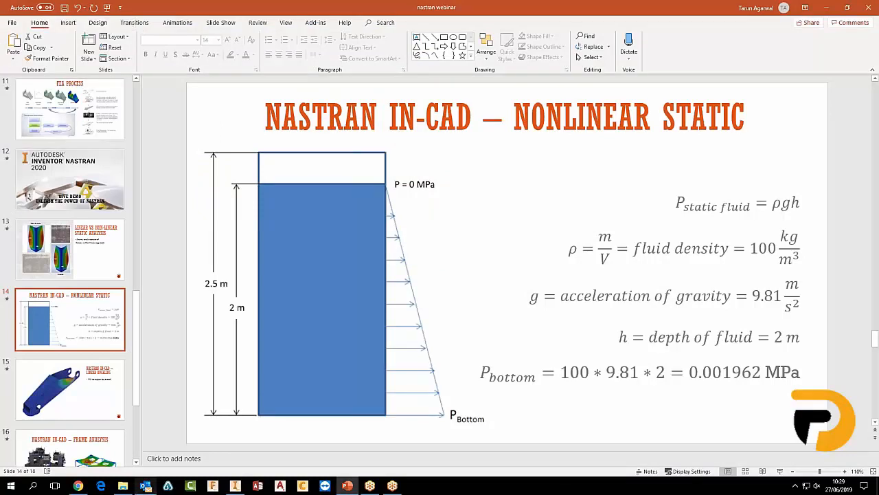
pyautogui.click(235, 486)
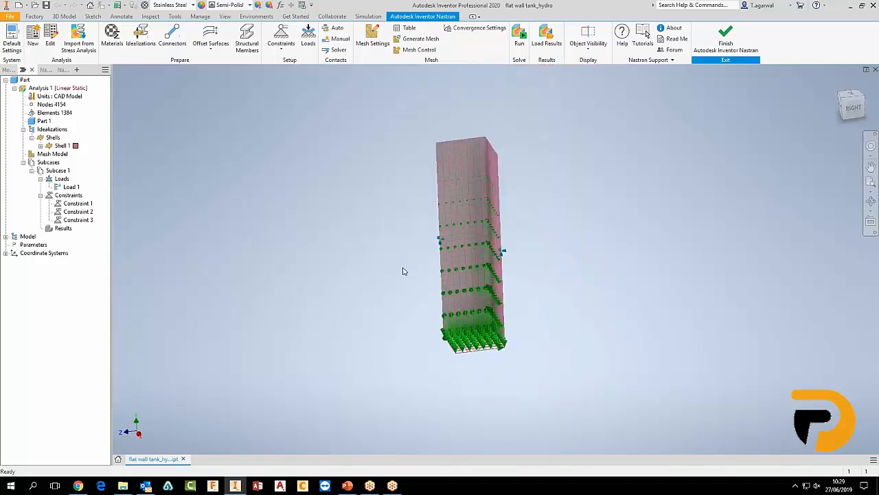
pyautogui.keyDown('shift'); pyautogui.moveTo(582, 328); pyautogui.dragTo(447, 302, button='middle'); pyautogui.keyUp('shift')
pyautogui.rightClick(72, 187)
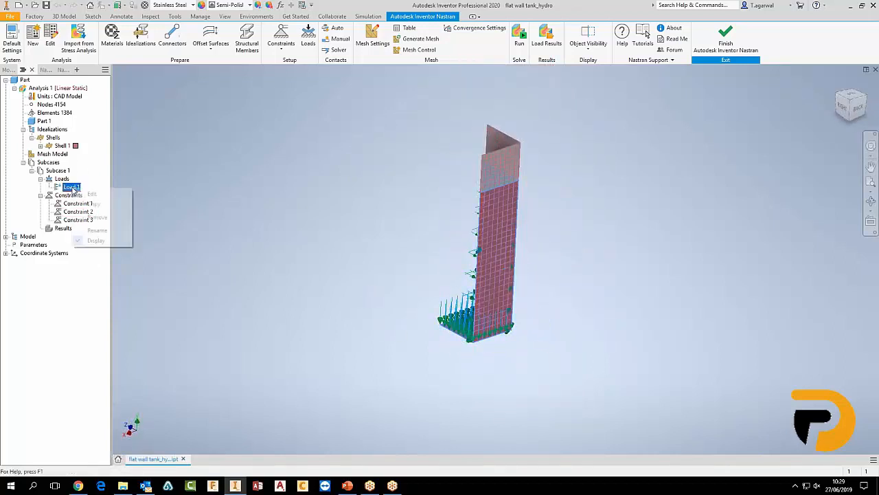
pyautogui.click(92, 194)
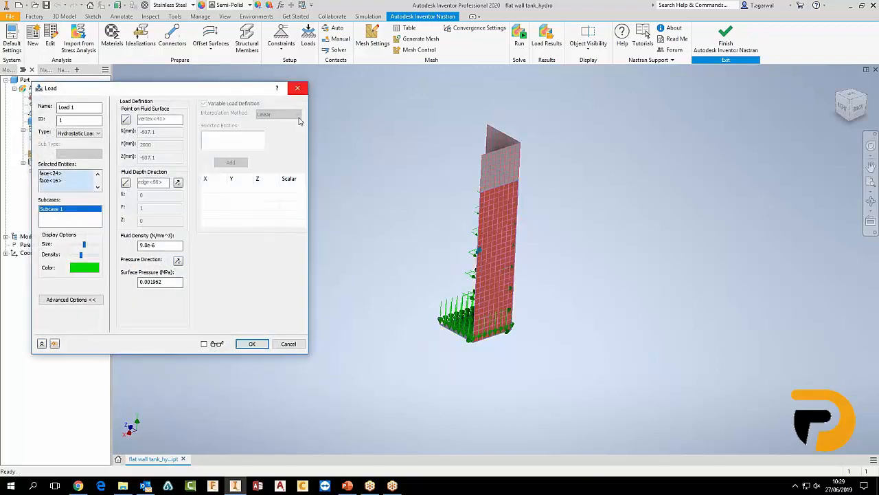
pyautogui.press('Escape')
# Examine the direction and size of the hydrostatic load arrows on the meshed tank's walls and base from several sides
pyautogui.keyDown('shift'); pyautogui.moveTo(336, 337); pyautogui.dragTo(458, 345, button='middle'); pyautogui.keyUp('shift')
pyautogui.keyDown('shift'); pyautogui.moveTo(336, 309); pyautogui.dragTo(321, 298, button='middle'); pyautogui.keyUp('shift')
pyautogui.rightClick(75, 188)
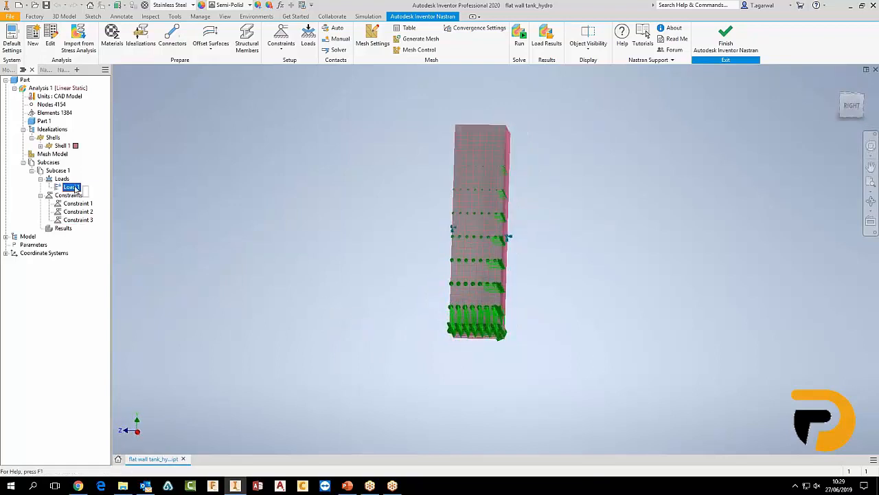
pyautogui.click(237, 194)
pyautogui.scroll(5, 486, 192)
pyautogui.scroll(-3, 486, 192)
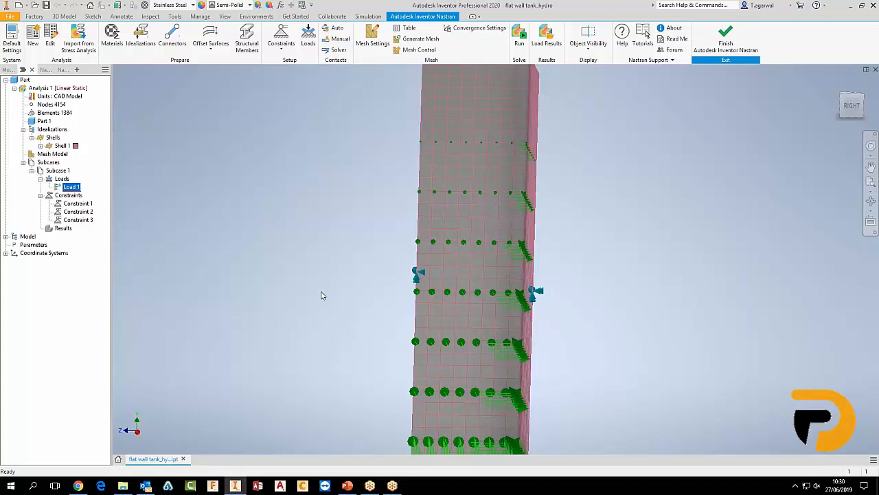
pyautogui.scroll(3, 515, 323)
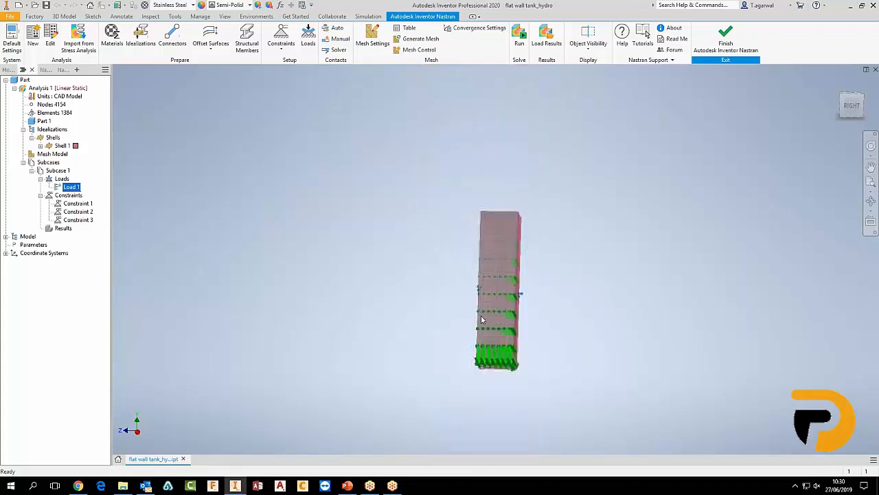
pyautogui.keyDown('shift'); pyautogui.moveTo(541, 354); pyautogui.dragTo(479, 356, button='middle'); pyautogui.keyUp('shift')
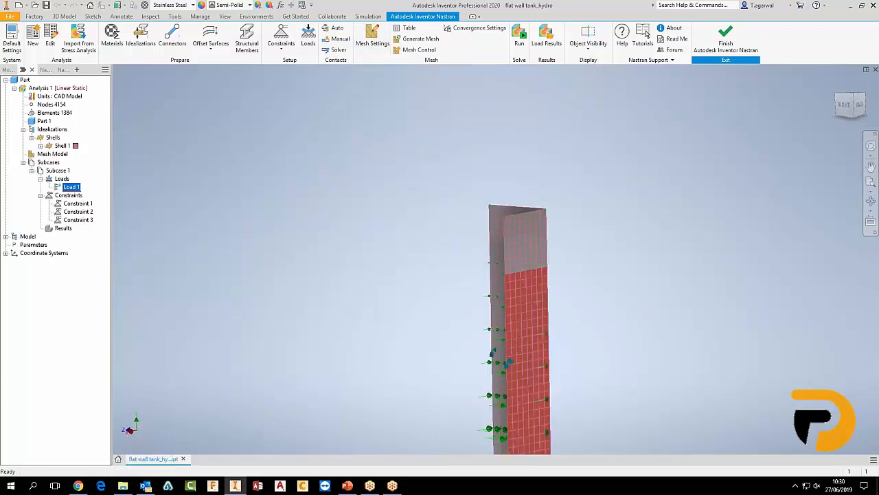
pyautogui.keyDown('shift'); pyautogui.moveTo(499, 221); pyautogui.dragTo(392, 226, button='middle'); pyautogui.keyUp('shift')
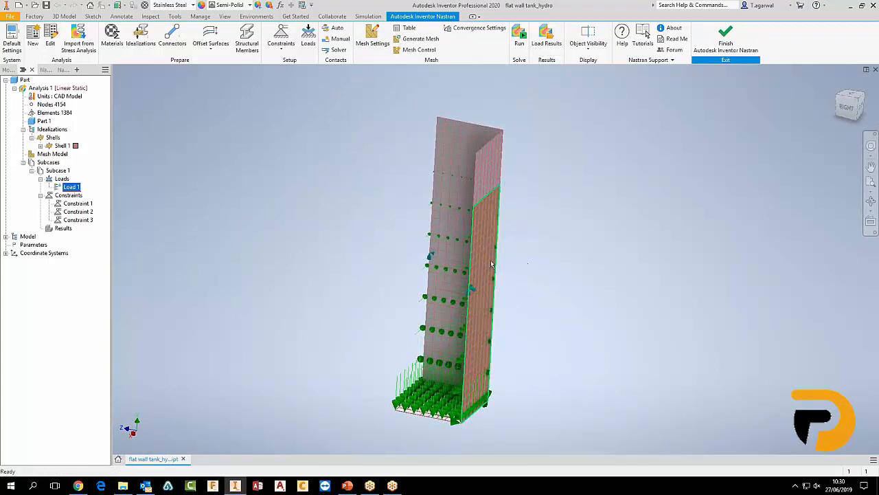
pyautogui.scroll(-1, 492, 263)
pyautogui.scroll(2, 209, 175)
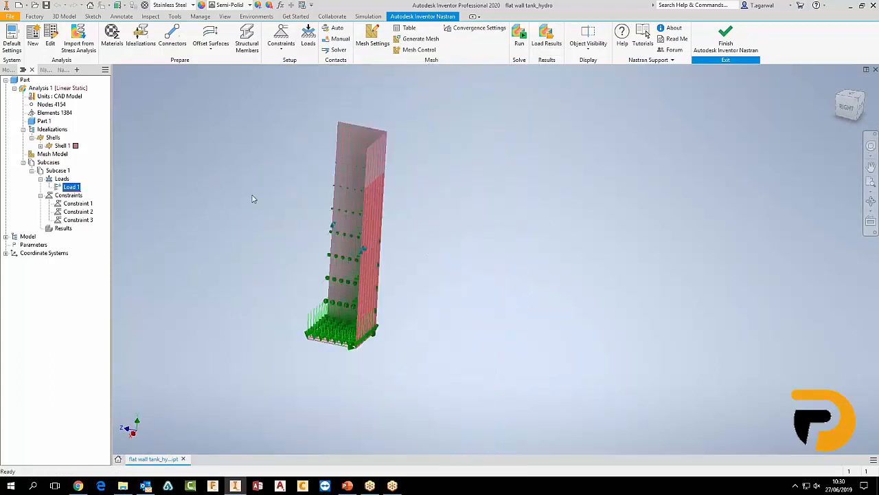
# Edit Load 1 by flipping its fluid depth direction, and save the load
pyautogui.rightClick(76, 187)
pyautogui.click(118, 192)
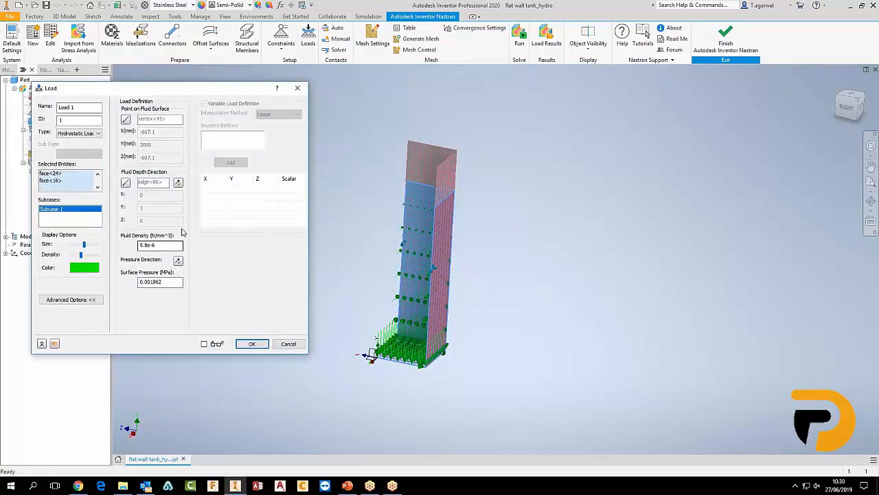
pyautogui.click(179, 183)
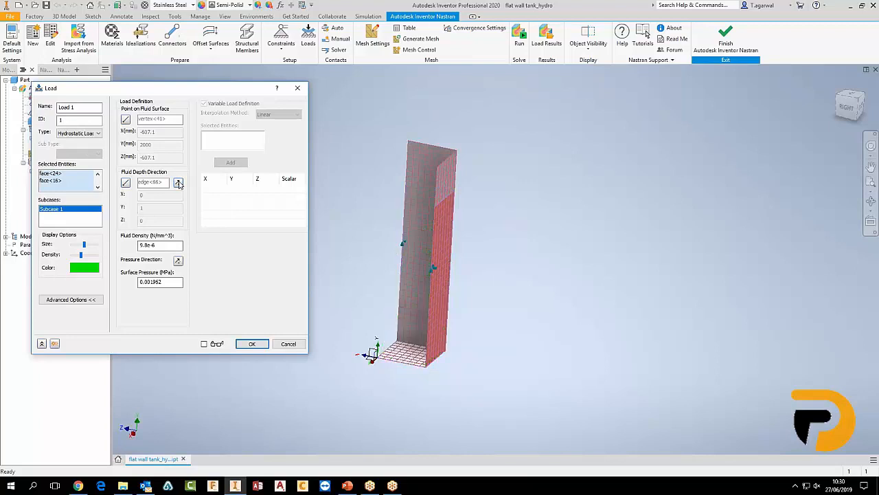
pyautogui.click(179, 184)
pyautogui.click(253, 344)
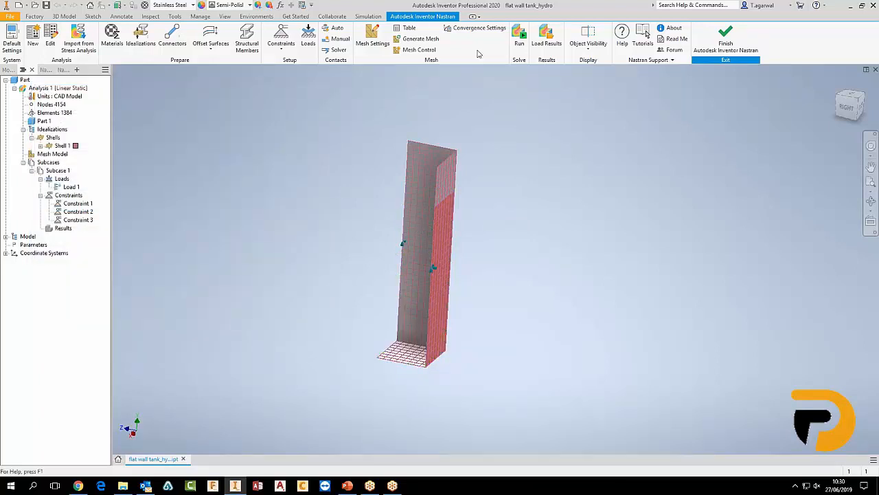
# Run the linear static Nastran analysis of the tank
pyautogui.click(521, 40)
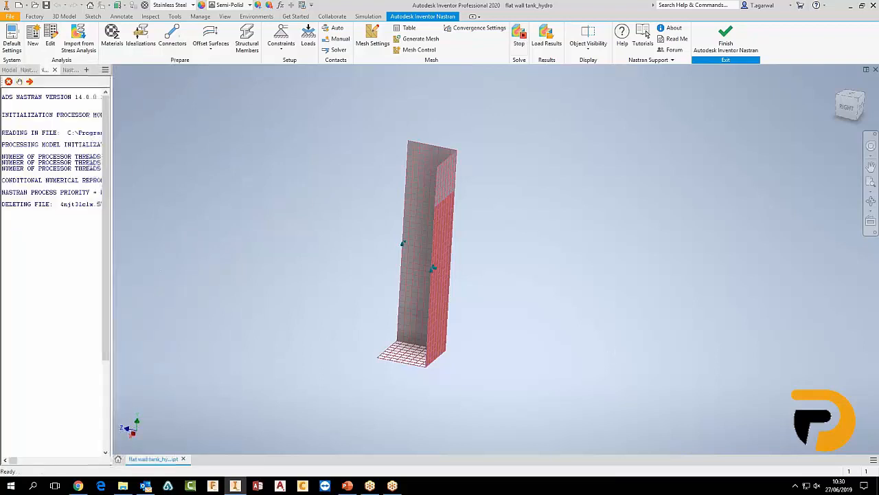
# Widen the solver output panel, dismiss the completion notice and display the tank's results as a total displacement contour
pyautogui.moveTo(108, 274); pyautogui.dragTo(204, 289)
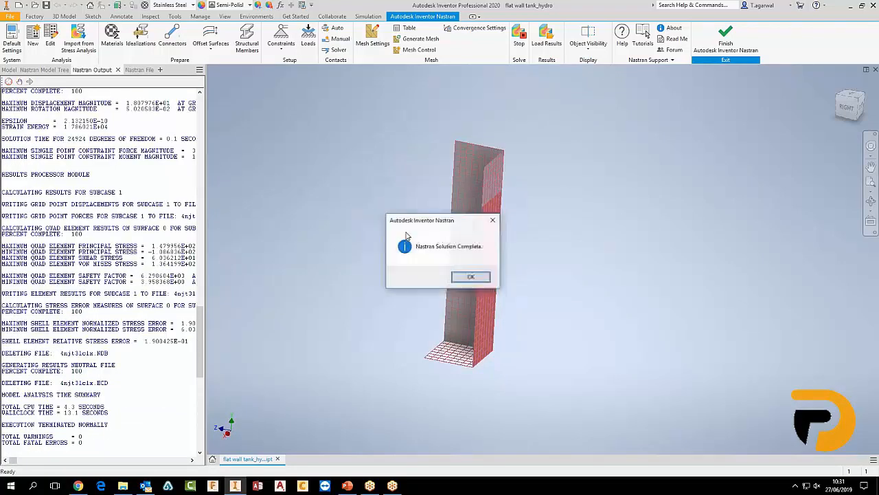
pyautogui.click(474, 277)
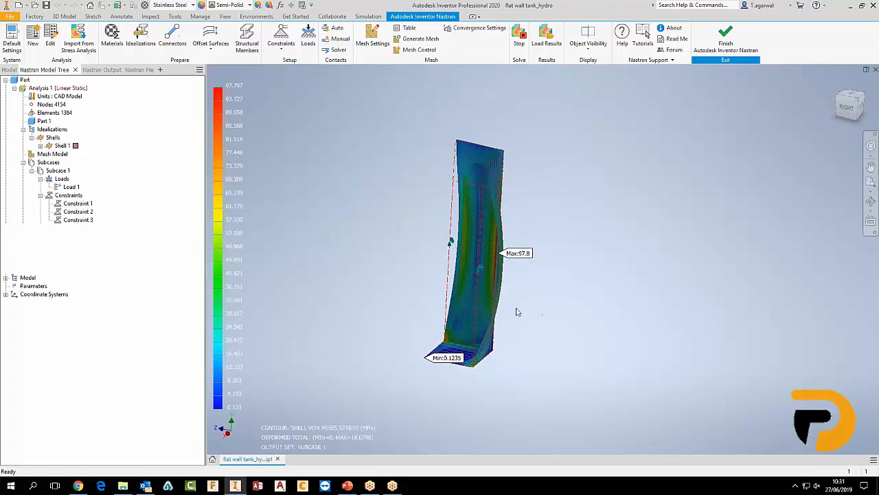
pyautogui.keyDown('shift'); pyautogui.moveTo(587, 342); pyautogui.dragTo(474, 323, button='middle'); pyautogui.keyUp('shift')
pyautogui.click(235, 77)
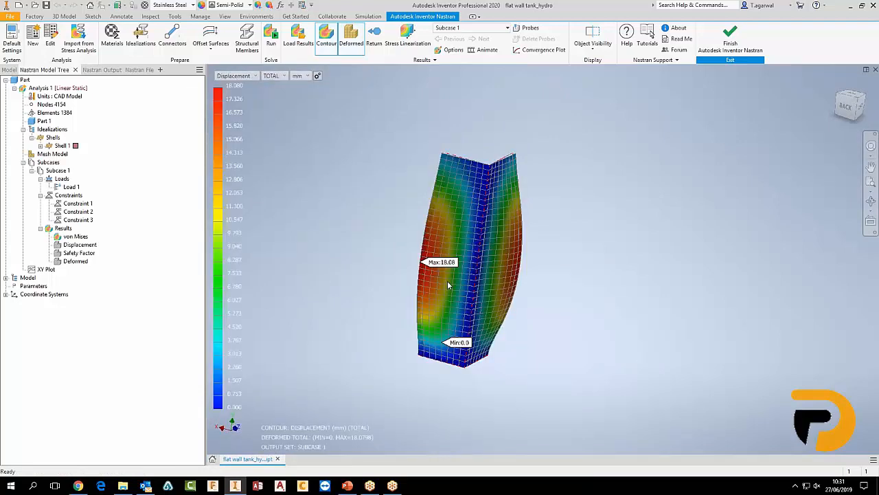
# Examine the linear static displacement contour on the tank's two outer walls from the corner and at eye level
pyautogui.scroll(3, 414, 276)
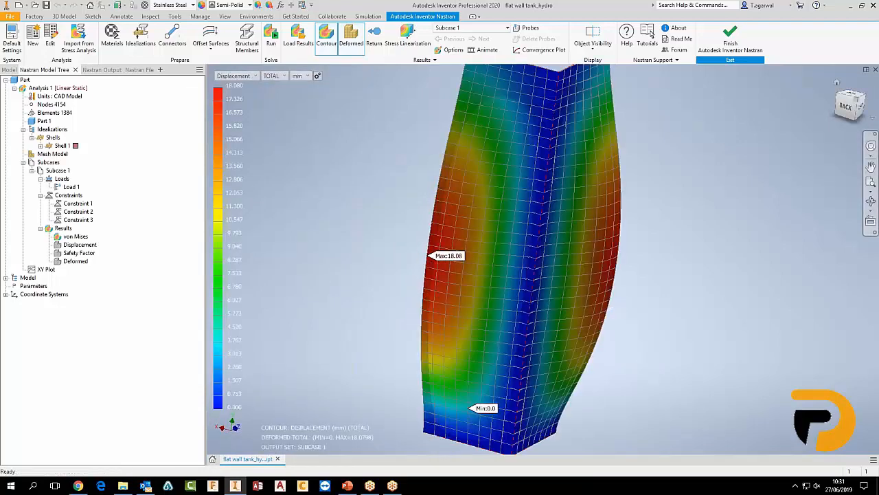
pyautogui.click(858, 102)
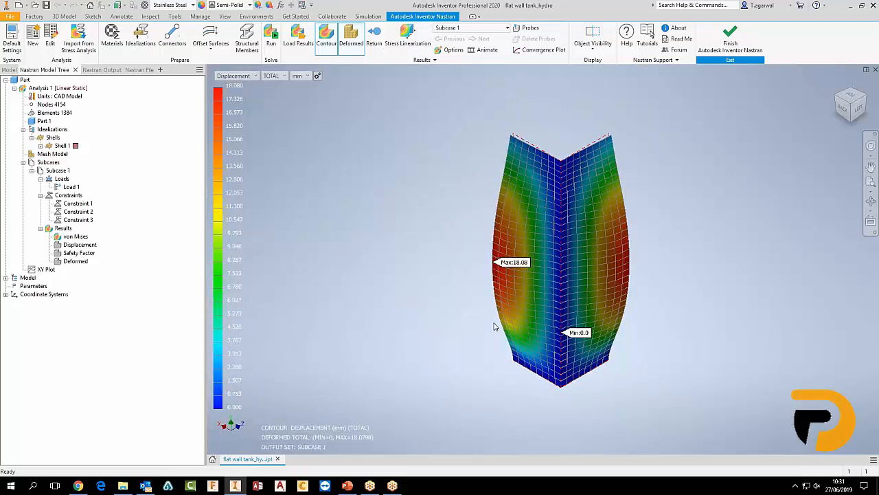
pyautogui.keyDown('shift'); pyautogui.moveTo(492, 338); pyautogui.dragTo(635, 207, button='middle'); pyautogui.keyUp('shift')
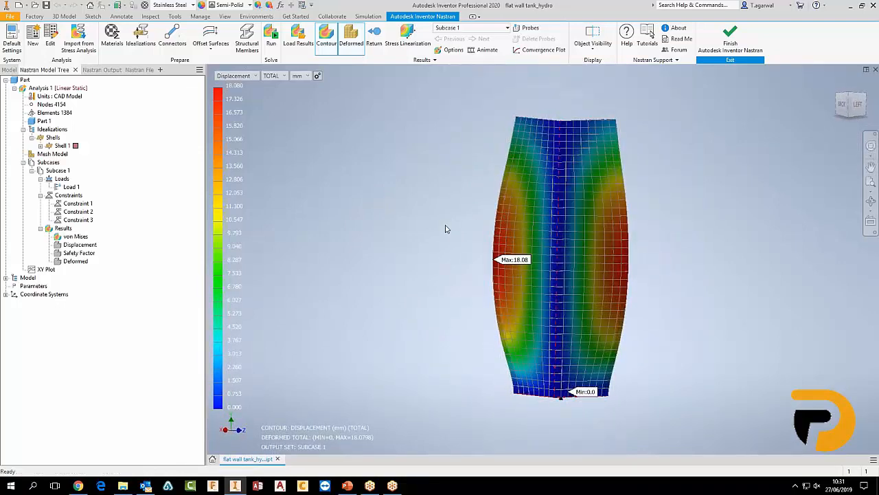
pyautogui.press('F6')
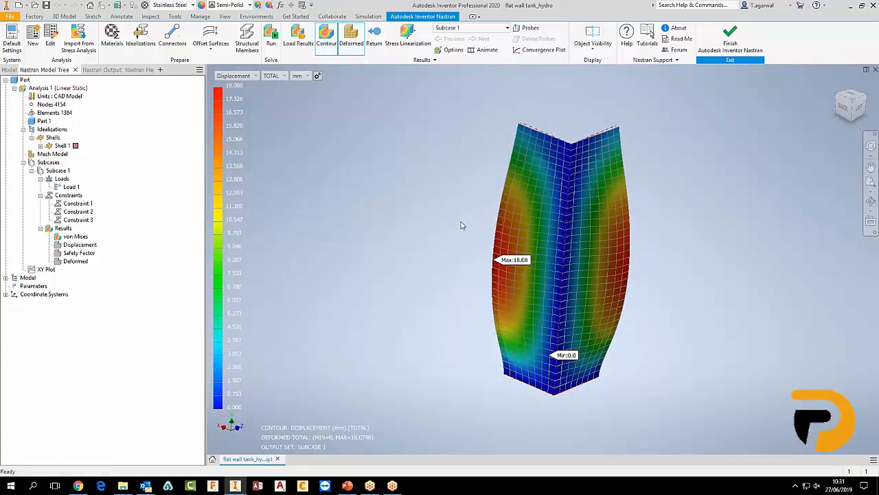
# Duplicate Analysis 1 and keep the name Analysis 1 - Copy
pyautogui.rightClick(41, 89)
pyautogui.click(72, 141)
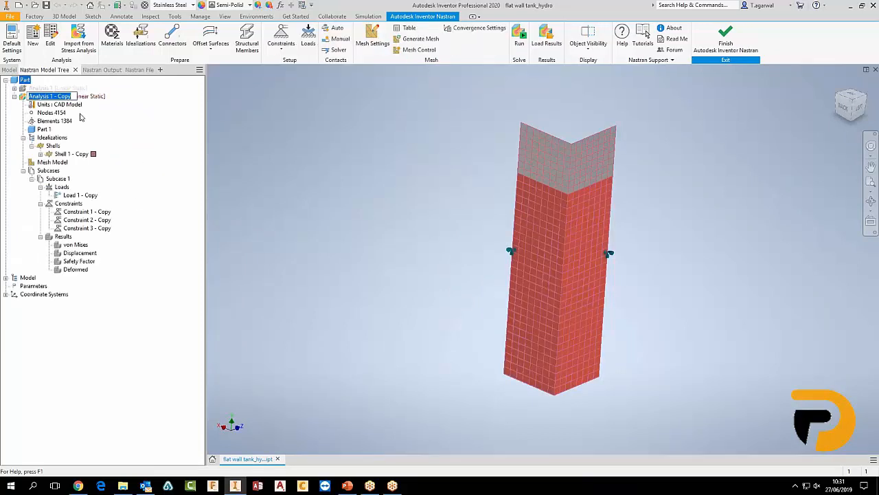
pyautogui.click(67, 96)
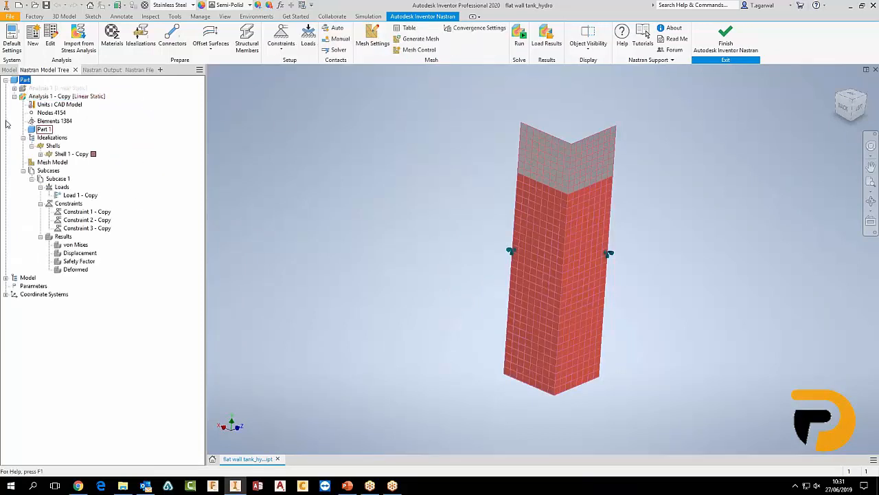
# Edit Analysis 1 - Copy by setting its type to Nonlinear Static, and show its options with Large Displacements
pyautogui.rightClick(58, 96)
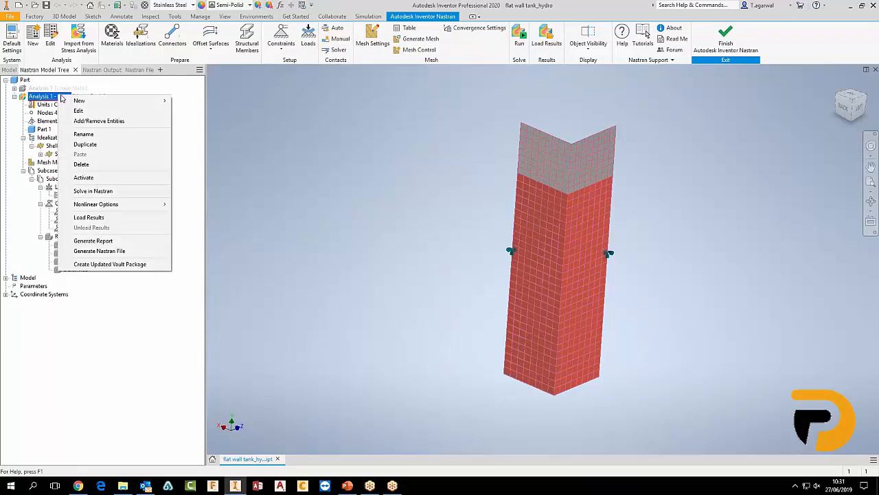
pyautogui.click(93, 114)
pyautogui.click(102, 89)
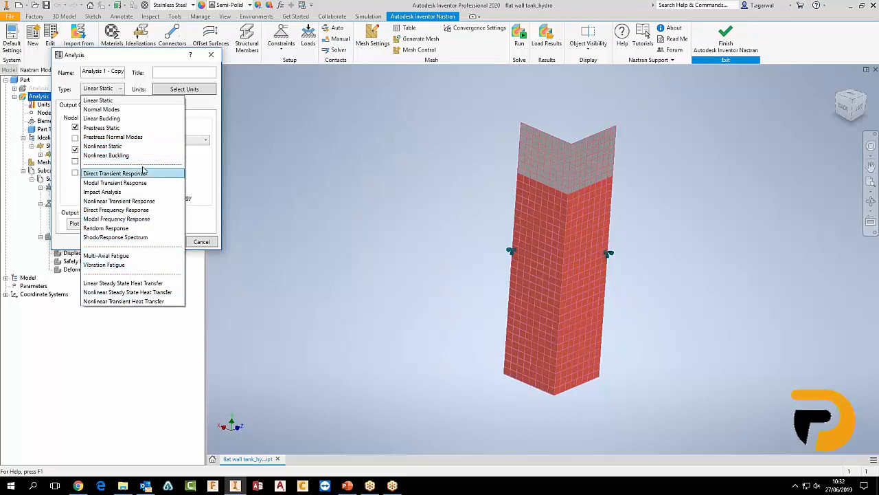
pyautogui.click(137, 148)
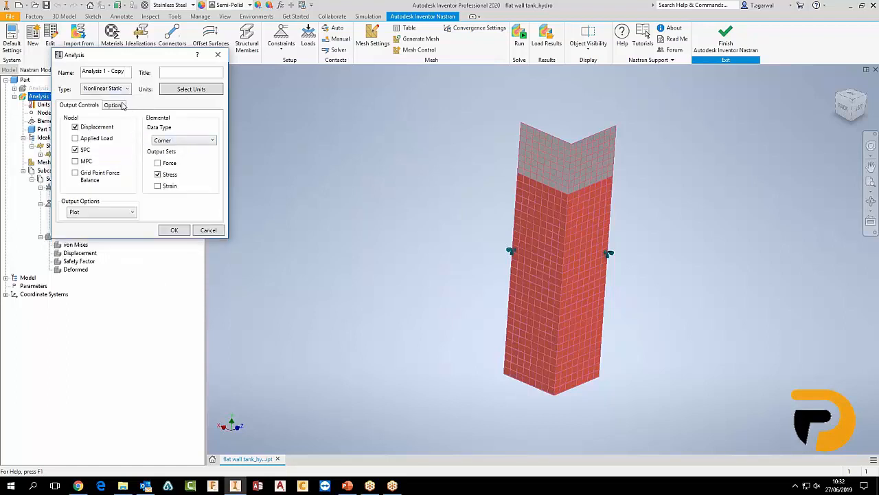
pyautogui.click(121, 106)
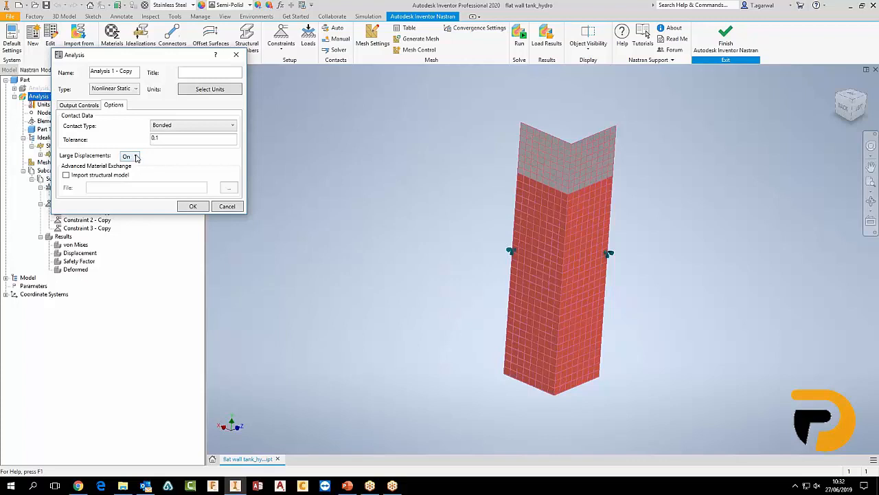
# Switch the analysis type to Linear Static to compare the available options, and return it to Nonlinear Static
pyautogui.click(118, 88)
pyautogui.click(117, 101)
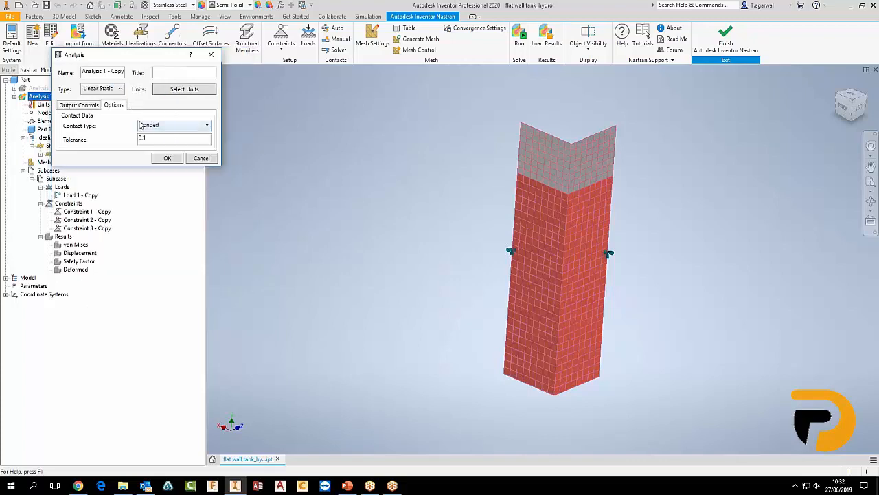
pyautogui.click(116, 88)
pyautogui.click(117, 144)
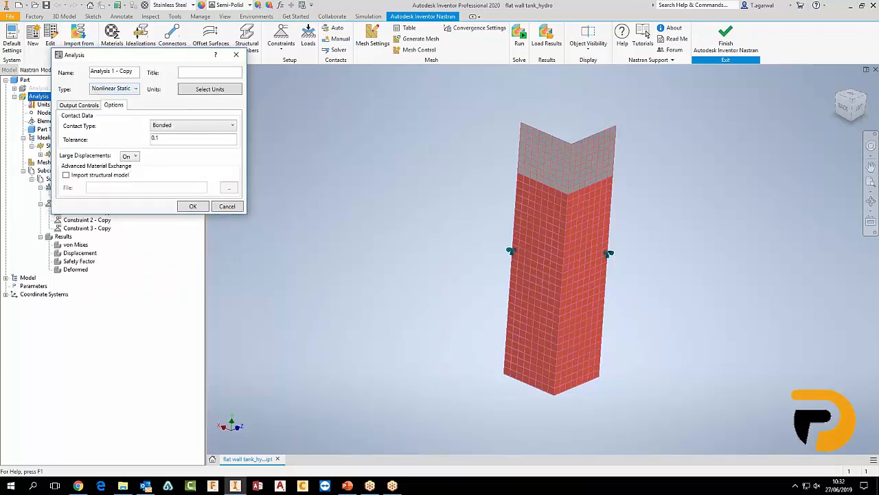
# Save the nonlinear analysis settings and run the Nastran solution of Analysis 1 - Copy
pyautogui.click(198, 209)
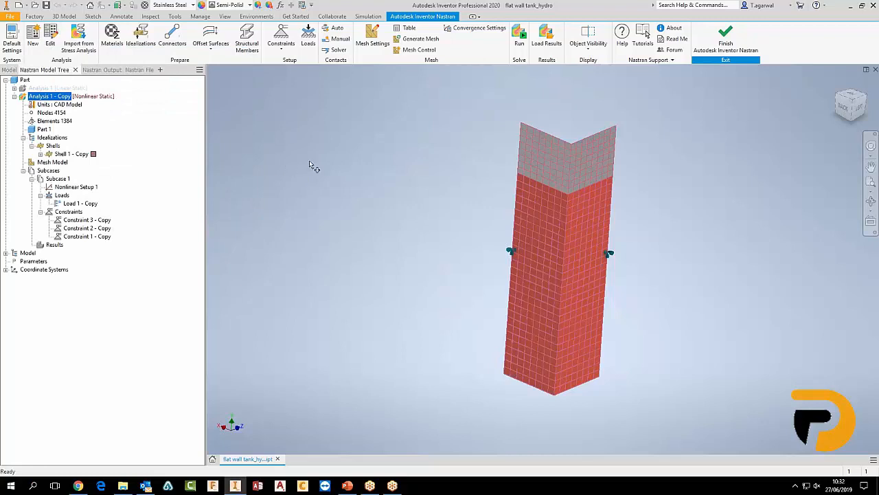
pyautogui.click(526, 34)
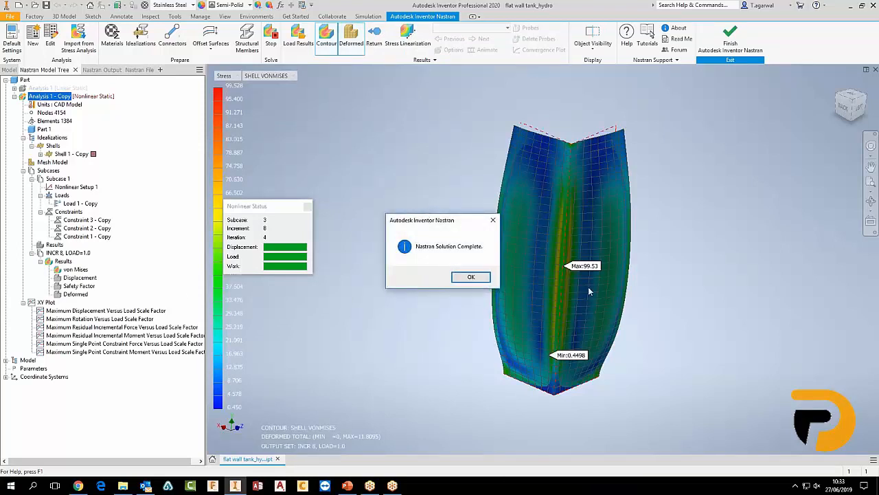
pyautogui.click(472, 277)
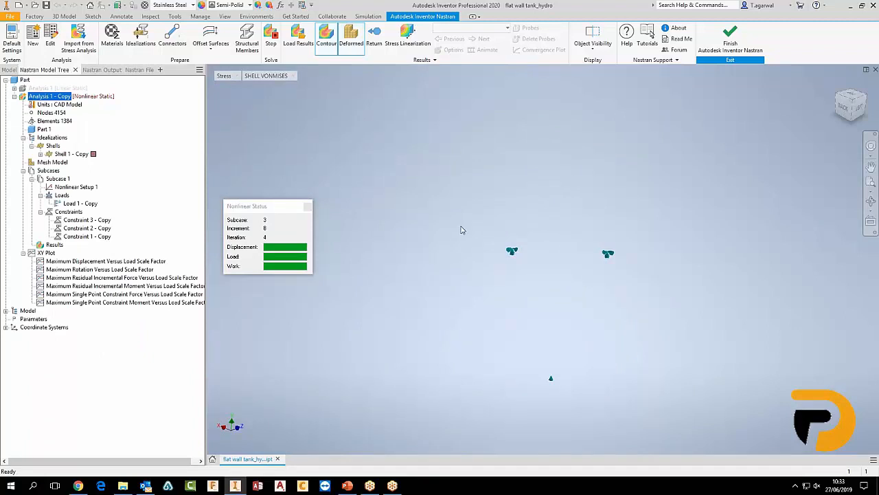
# Display the nonlinear results as a total displacement contour and examine the maximum on the outer walls close up
pyautogui.click(236, 76)
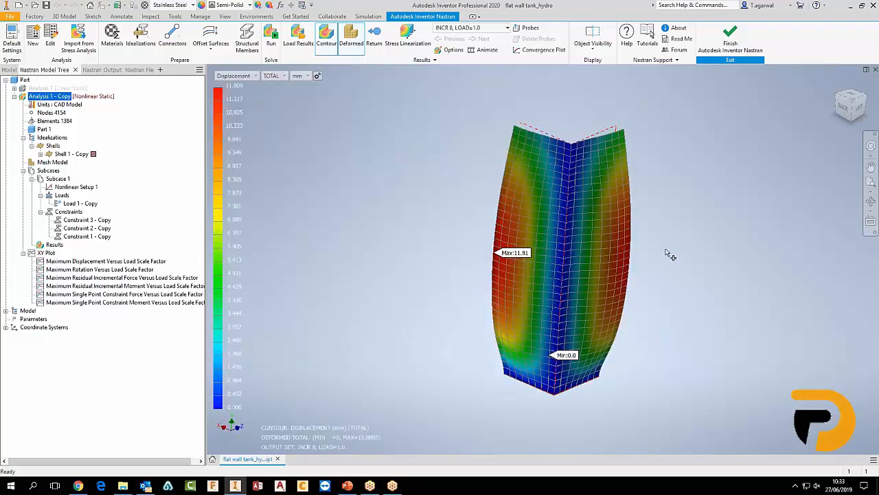
pyautogui.keyDown('shift'); pyautogui.moveTo(643, 245); pyautogui.dragTo(662, 242, button='middle'); pyautogui.keyUp('shift')
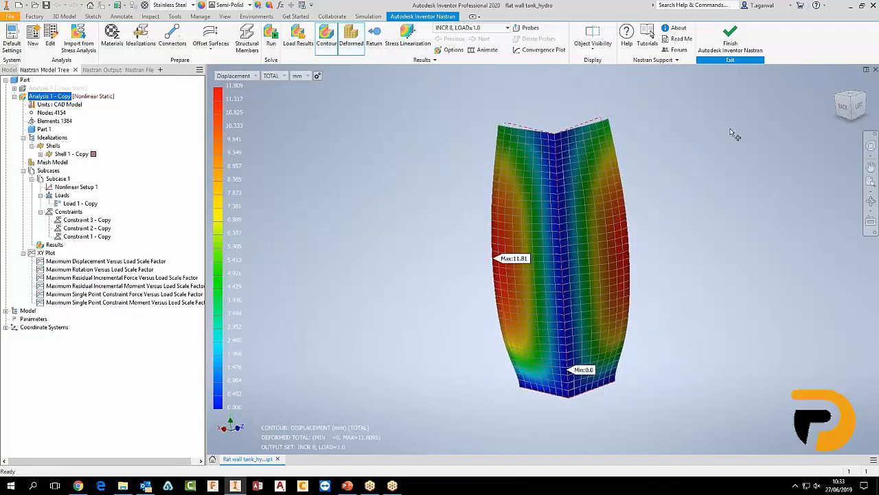
pyautogui.scroll(-3, 615, 259)
pyautogui.scroll(5, 616, 260)
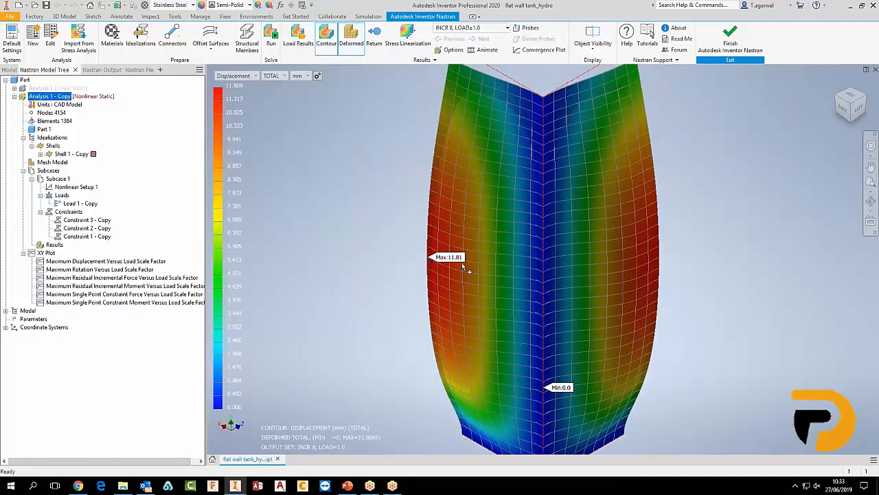
pyautogui.scroll(-3, 476, 275)
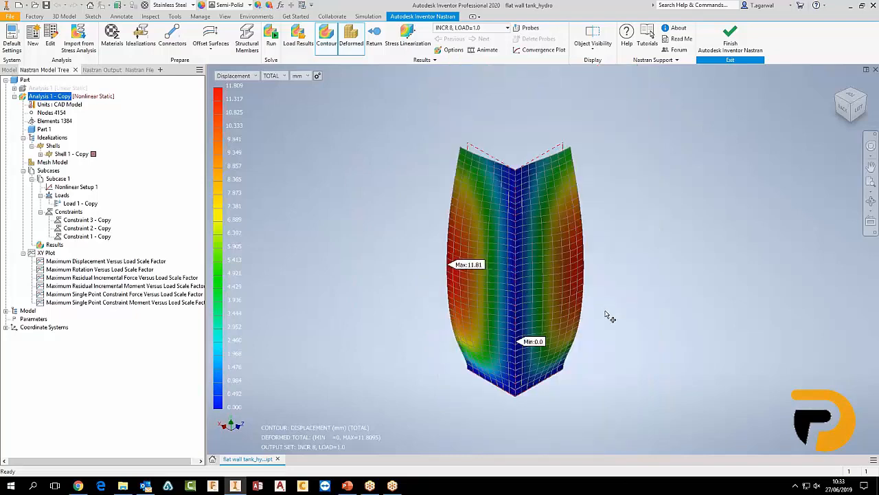
# Examine the tank's deformed walls against the undeformed outline from the side, back and corner
pyautogui.keyDown('shift'); pyautogui.moveTo(607, 310); pyautogui.dragTo(724, 298, button='middle'); pyautogui.keyUp('shift')
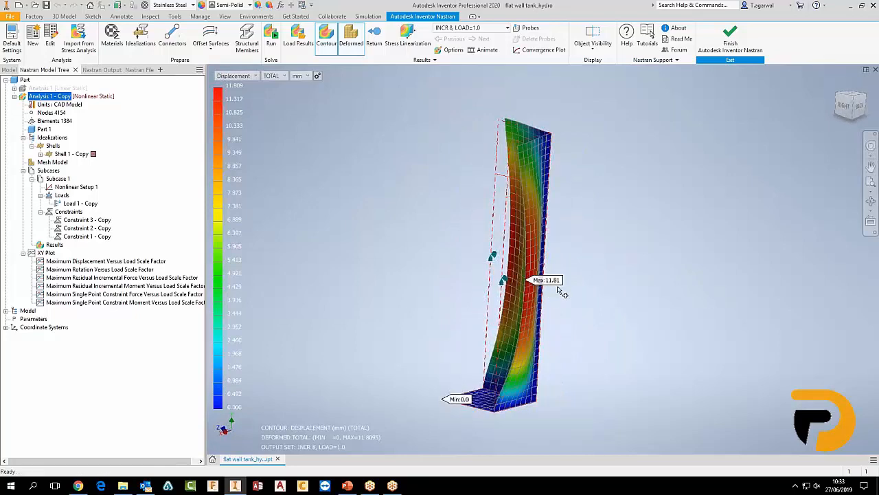
pyautogui.scroll(-3, 558, 288)
pyautogui.scroll(2, 526, 282)
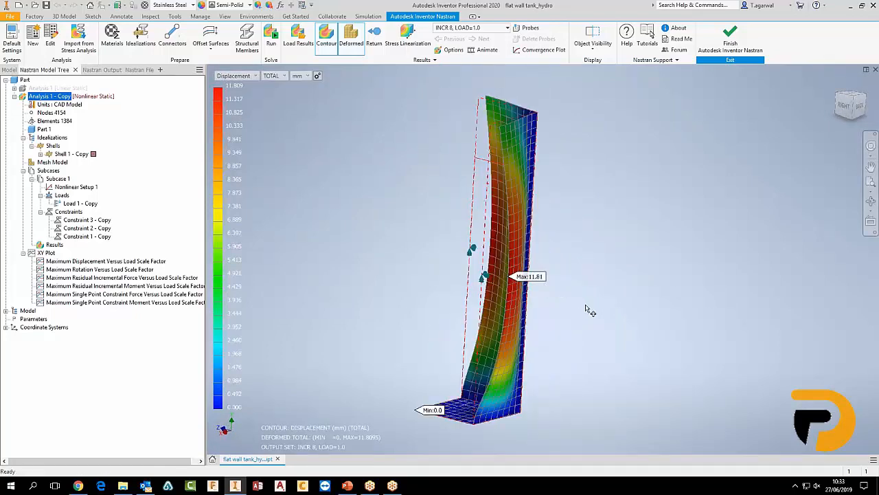
pyautogui.moveTo(585, 309)
pyautogui.keyDown('shift'); pyautogui.mouseDown(button='middle')
pyautogui.moveTo(599, 321)
pyautogui.moveTo(585, 318)
pyautogui.mouseUp(button='middle'); pyautogui.keyUp('shift')
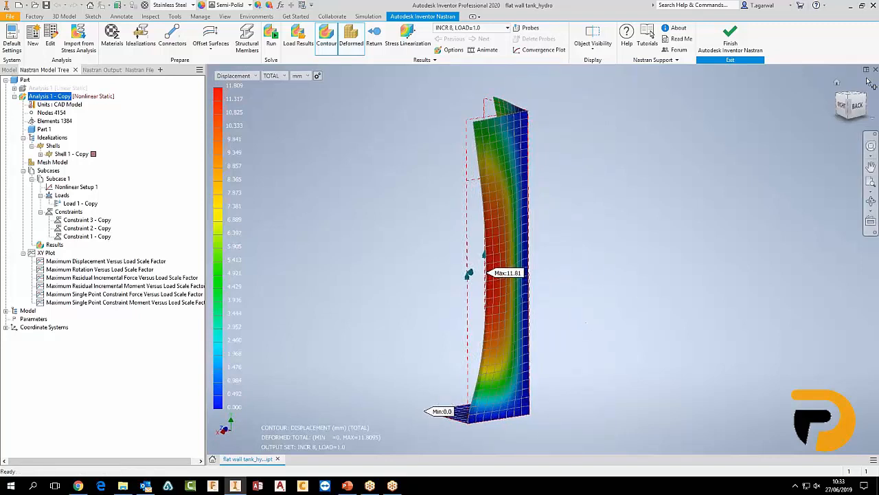
pyautogui.click(850, 96)
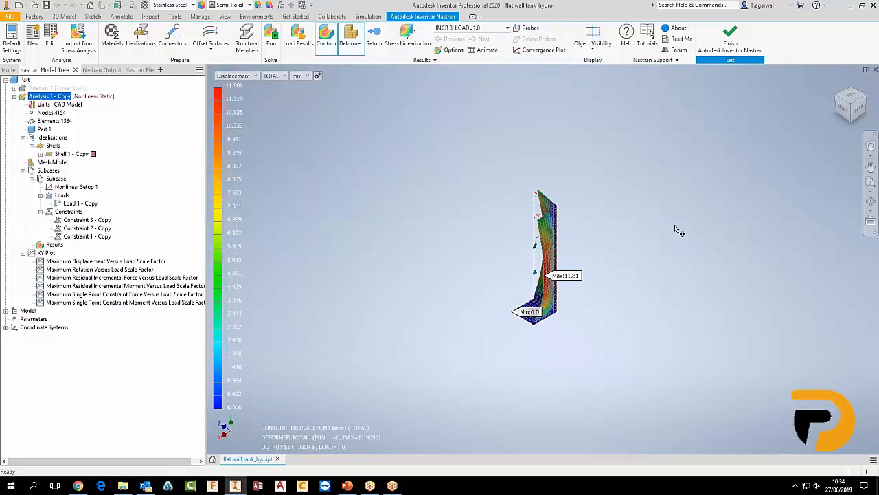
pyautogui.keyDown('shift'); pyautogui.moveTo(698, 331); pyautogui.dragTo(529, 310, button='middle'); pyautogui.keyUp('shift')
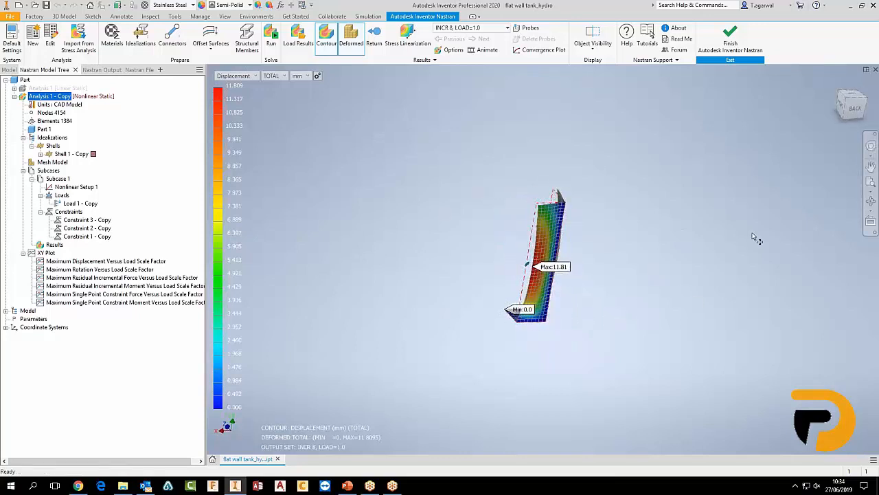
pyautogui.keyDown('shift'); pyautogui.moveTo(527, 264); pyautogui.dragTo(825, 192, button='middle'); pyautogui.keyUp('shift')
# Finish the Nastran environment and close the flat wall tank part
pyautogui.click(731, 38)
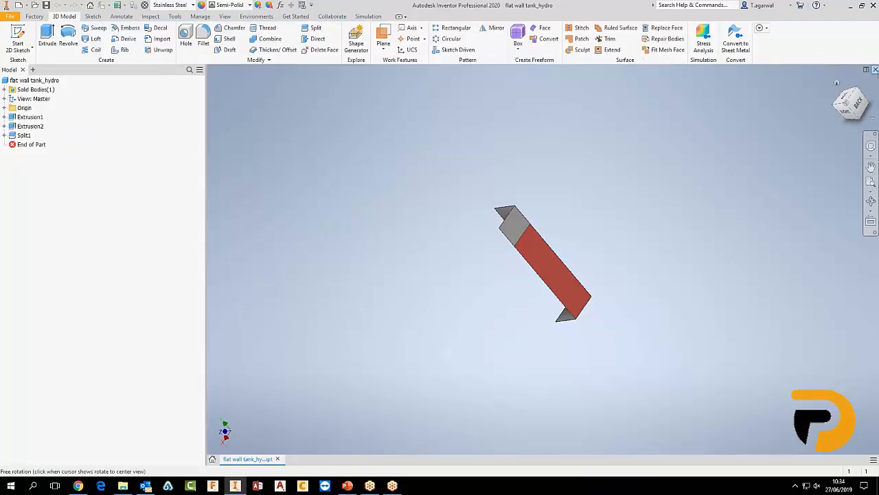
pyautogui.click(875, 70)
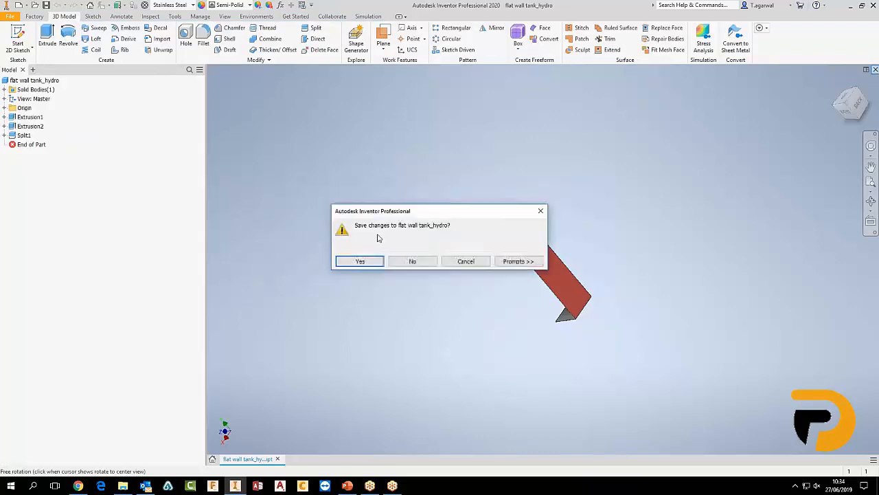
pyautogui.click(477, 261)
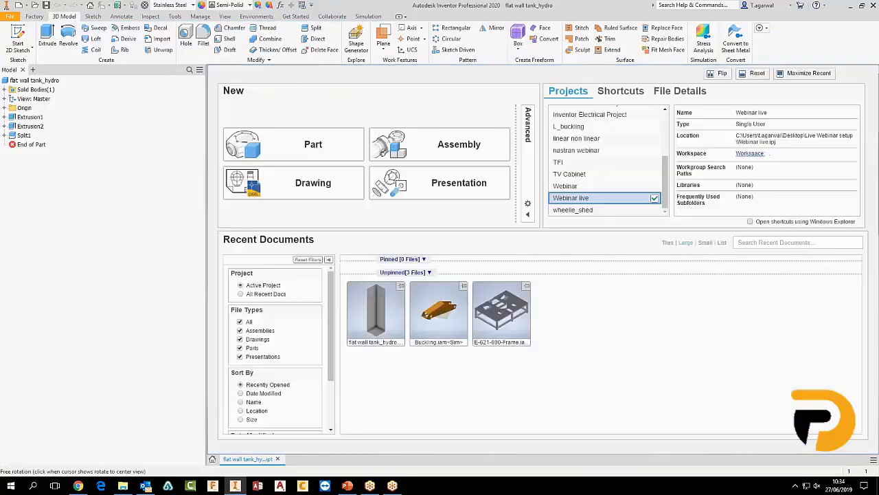
# Open the recent assembly Buckling.iam and inspect its folded arm from an angled view
pyautogui.doubleClick(453, 313)
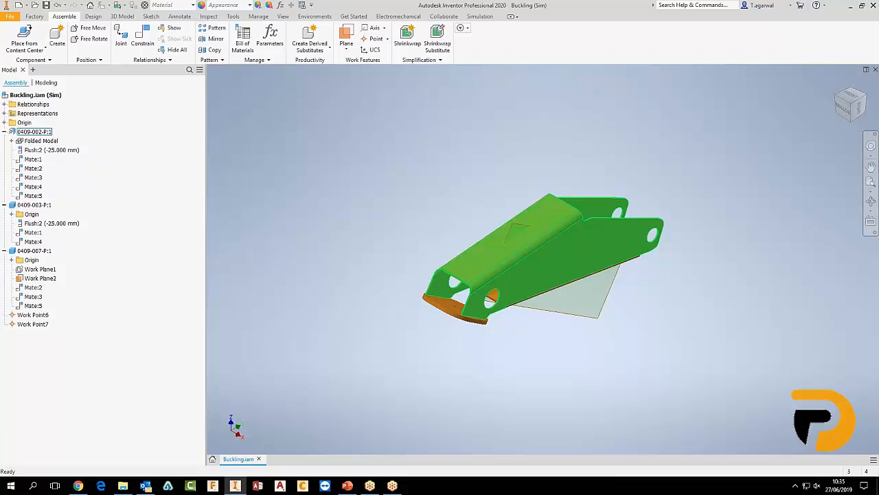
pyautogui.click(421, 157)
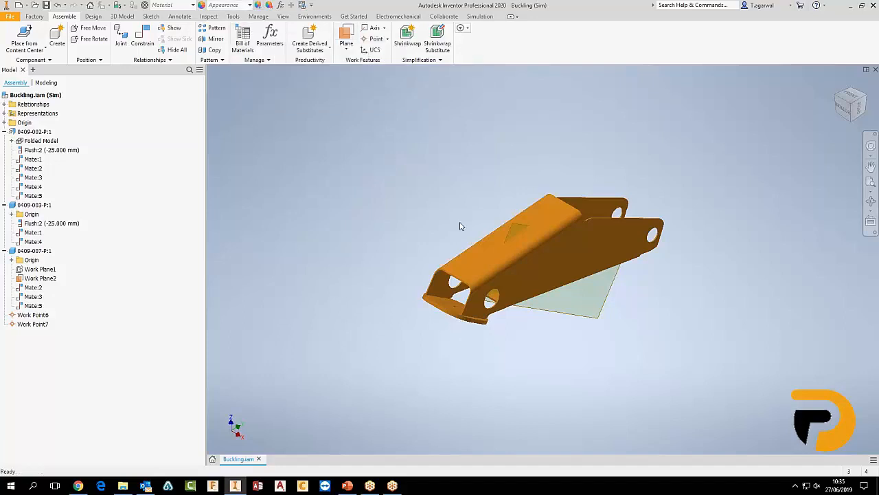
pyautogui.click(593, 231)
pyautogui.moveTo(641, 292)
pyautogui.keyDown('shift'); pyautogui.mouseDown(button='middle')
pyautogui.moveTo(648, 302)
pyautogui.moveTo(630, 293)
pyautogui.mouseUp(button='middle'); pyautogui.keyUp('shift')
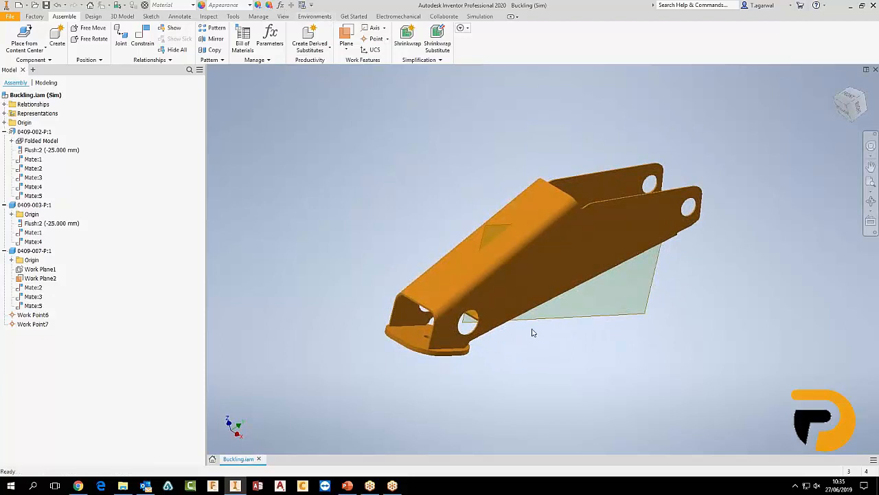
# Enter the Autodesk Inventor Nastran environment and change the type of Analysis 1 to Linear Buckling
pyautogui.click(315, 16)
pyautogui.click(216, 36)
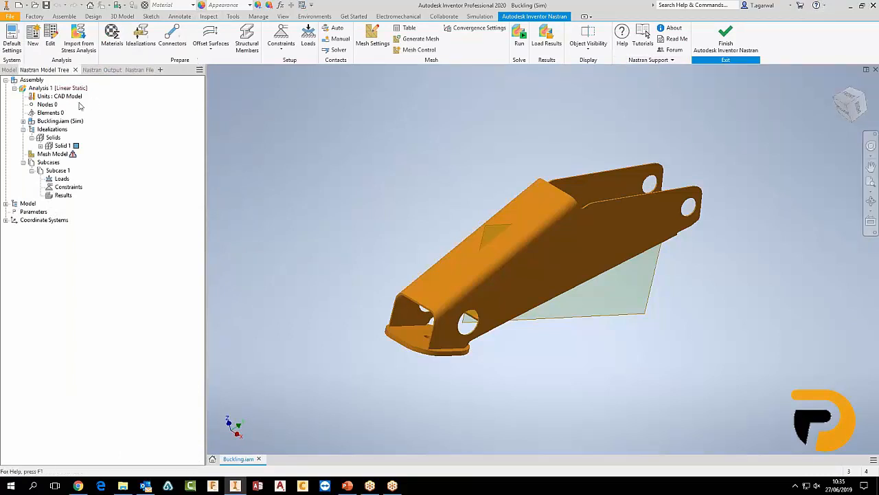
pyautogui.rightClick(49, 90)
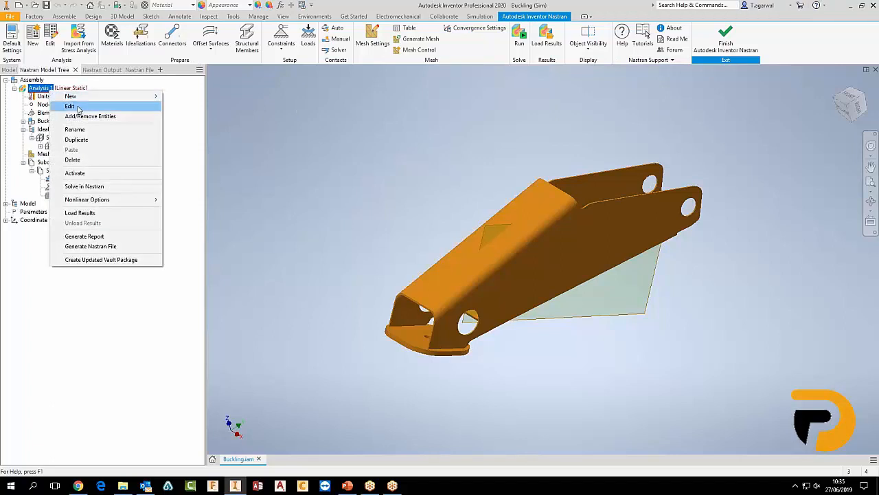
pyautogui.click(69, 106)
pyautogui.click(113, 101)
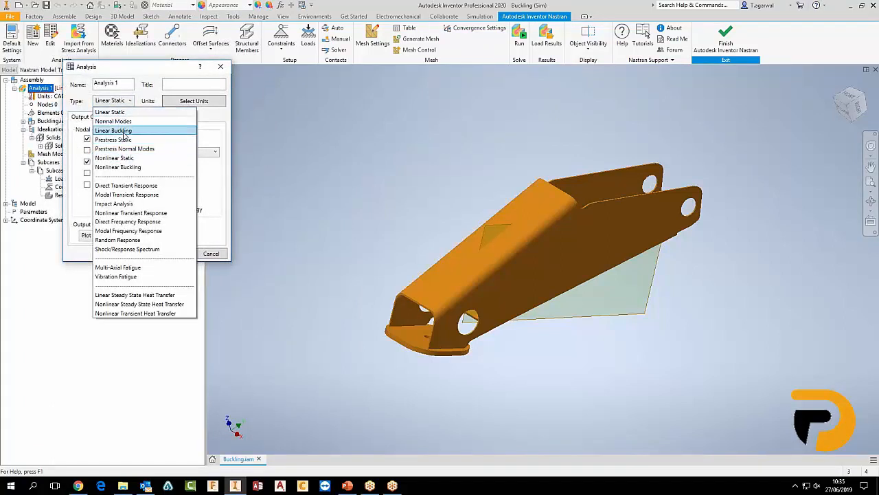
pyautogui.click(125, 130)
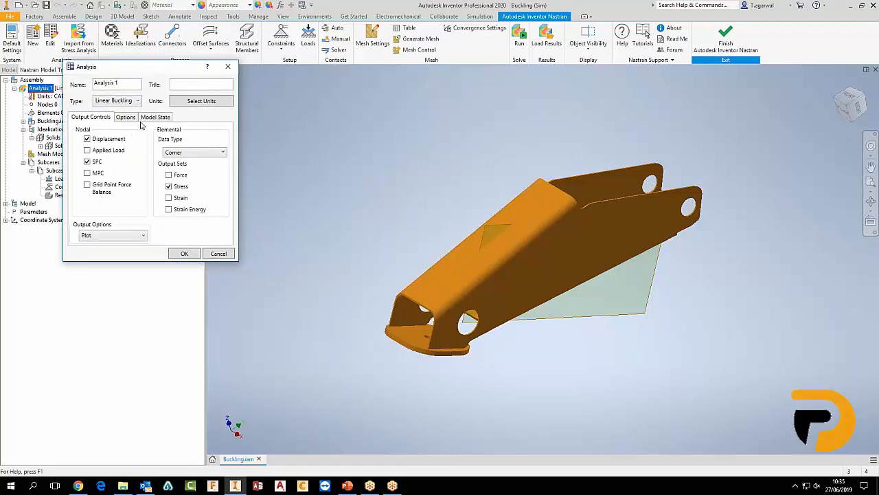
# Set the buckling analysis's number of modes to 5 and accept the analysis settings
pyautogui.click(133, 119)
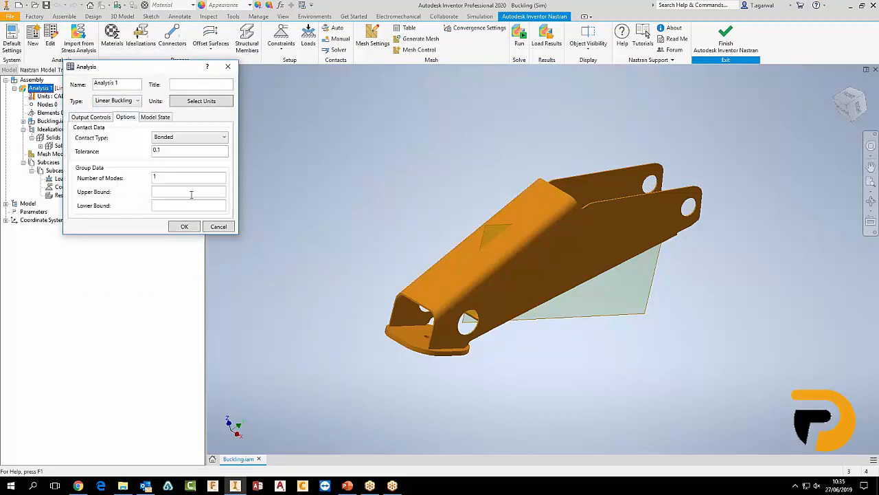
pyautogui.click(156, 177)
pyautogui.press('BackSpace')
pyautogui.write('5')
pyautogui.click(184, 226)
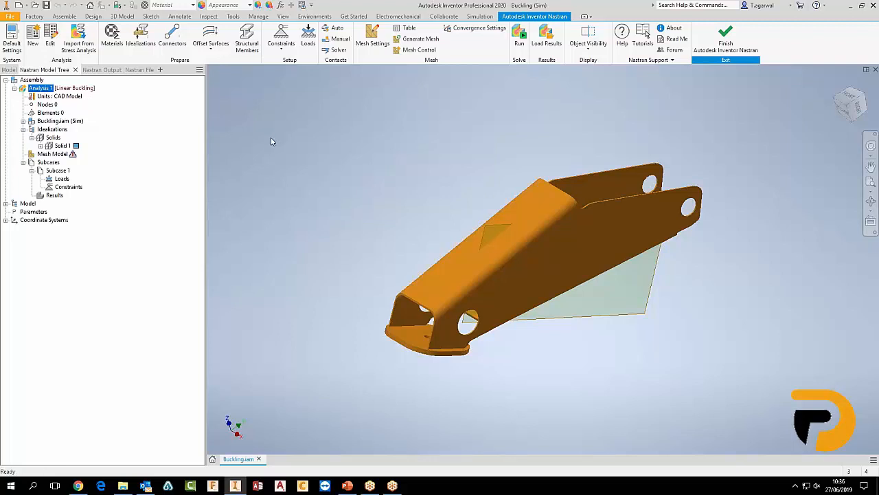
# Add the idealization Solid 2 with Solid Elements as its type and Steel, Mild as its material
pyautogui.click(138, 40)
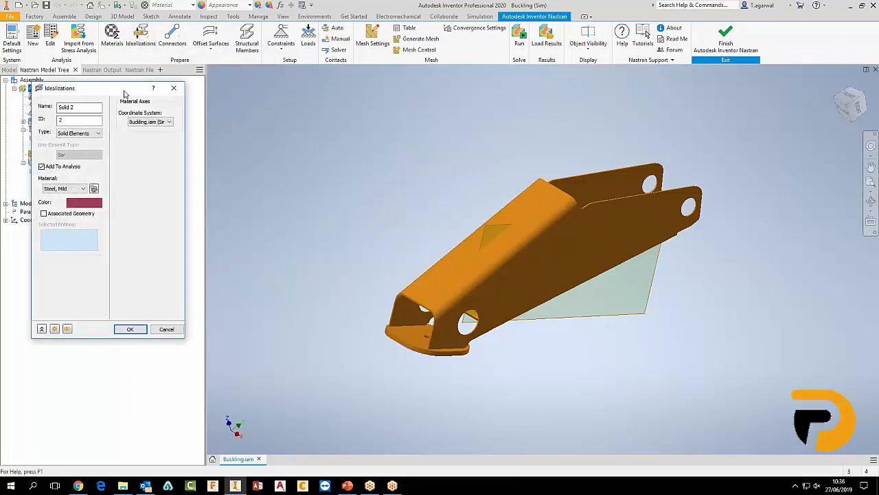
pyautogui.moveTo(138, 92); pyautogui.dragTo(172, 91)
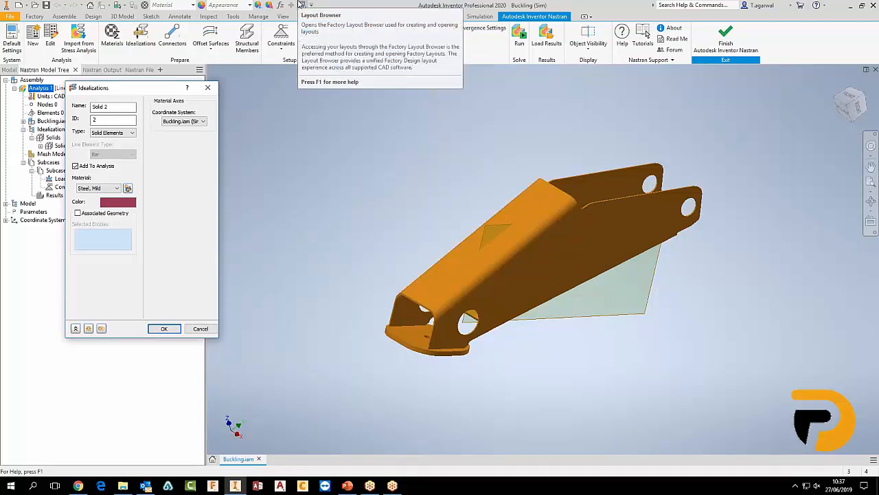
pyautogui.click(130, 133)
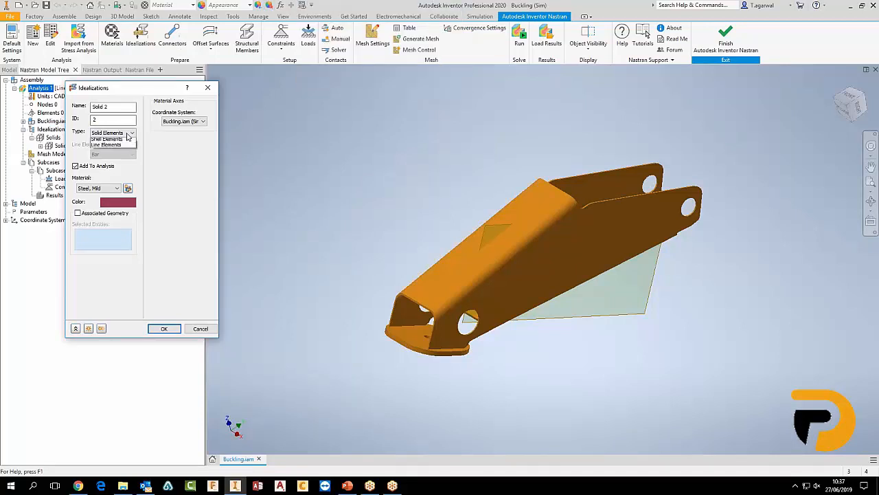
pyautogui.click(168, 154)
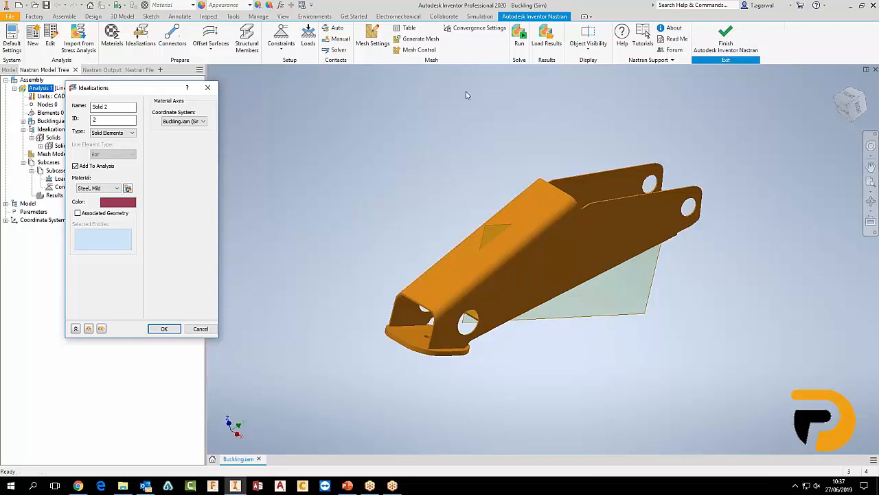
pyautogui.click(130, 134)
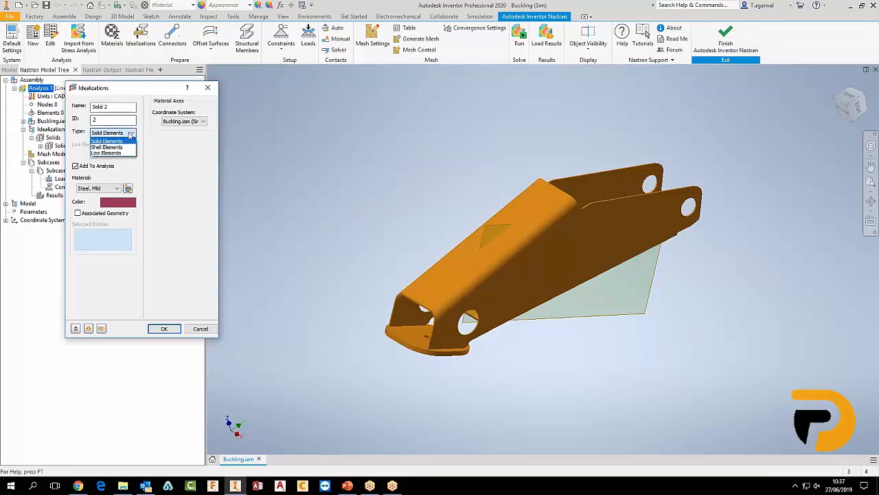
pyautogui.click(130, 134)
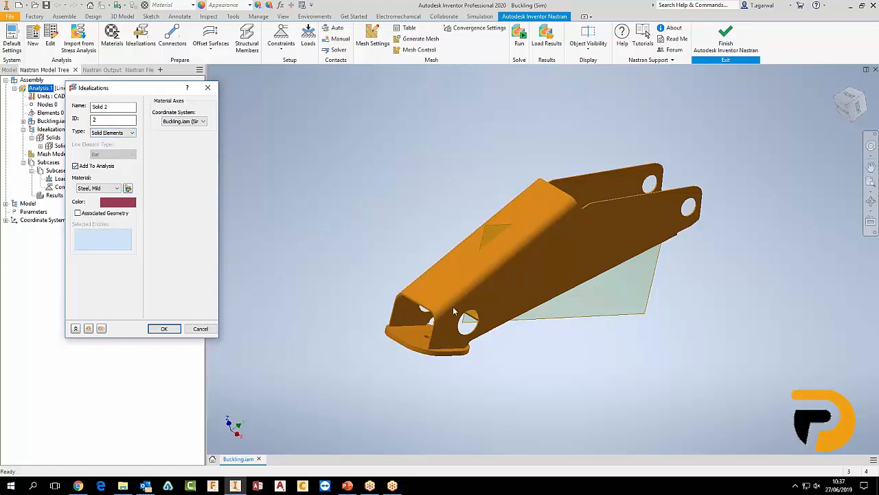
pyautogui.click(164, 328)
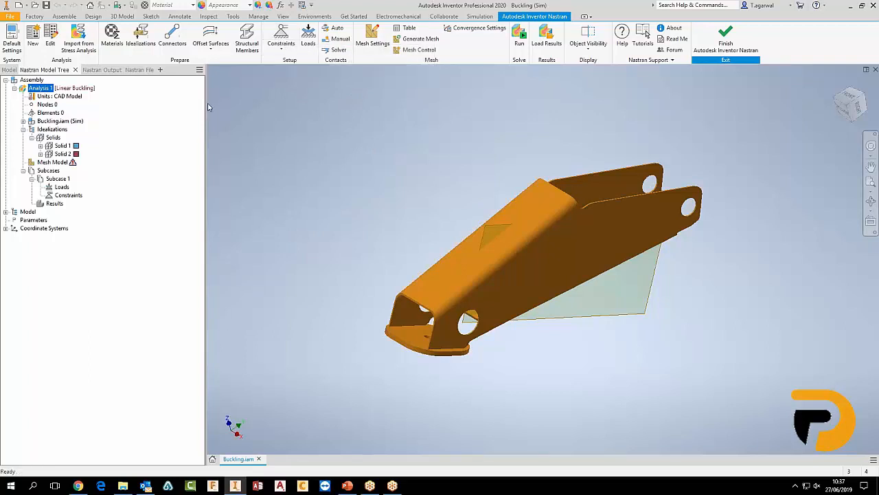
# Start a new connector, look at its Bolt options, and set its type to Rigid Body
pyautogui.click(182, 45)
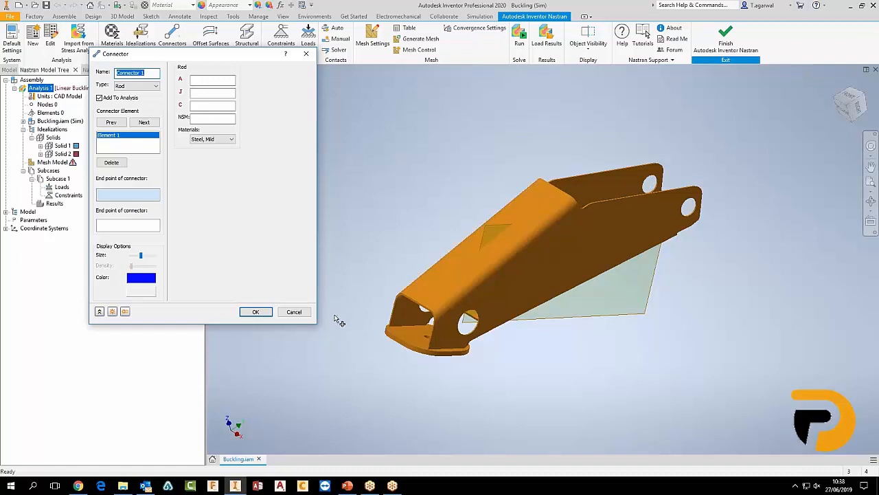
pyautogui.click(156, 87)
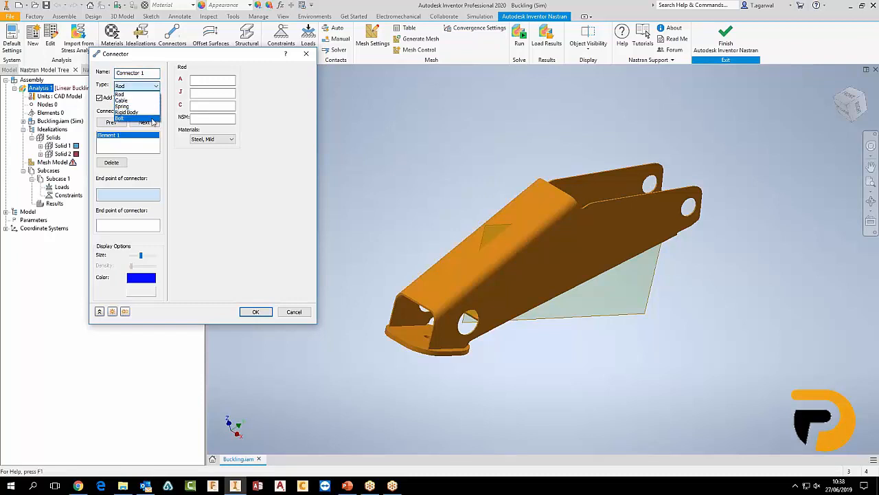
pyautogui.click(153, 118)
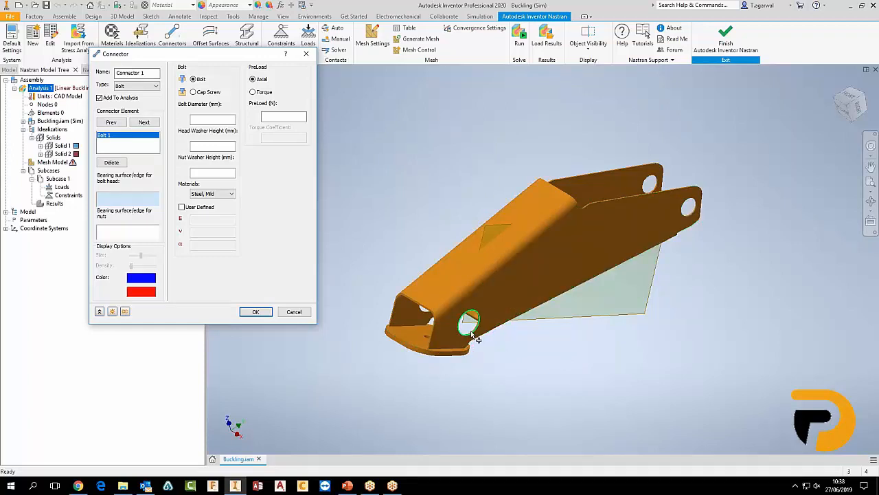
pyautogui.moveTo(478, 340)
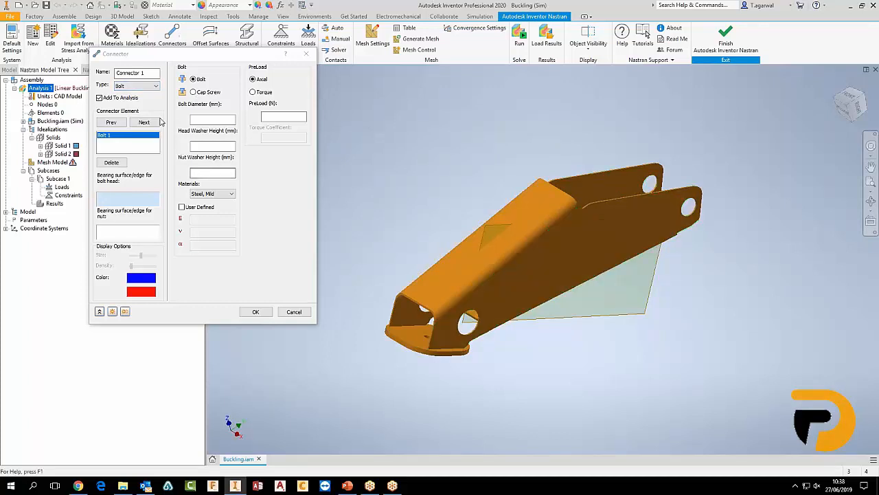
pyautogui.click(157, 86)
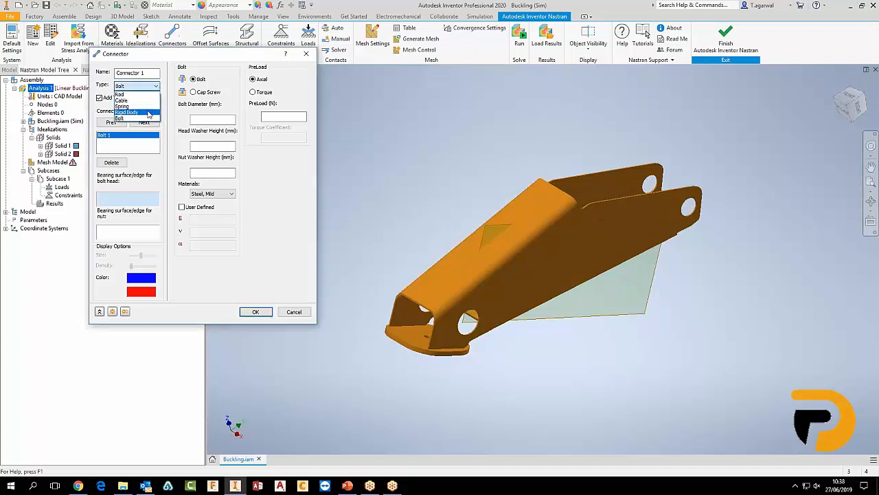
pyautogui.click(147, 112)
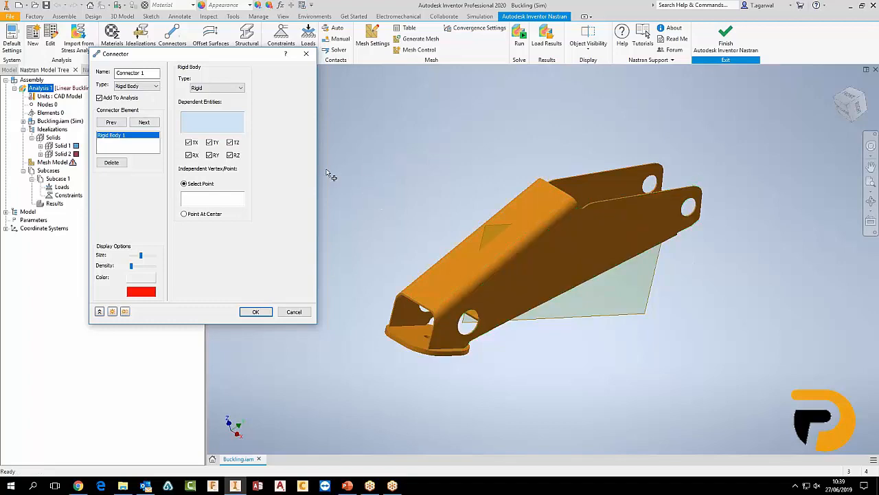
# Create the rigid connector between the two pin-hole faces at the arm's forked end, with its independent point at center
pyautogui.scroll(3, 656, 206)
pyautogui.moveTo(664, 213); pyautogui.dragTo(661, 167, button='middle')
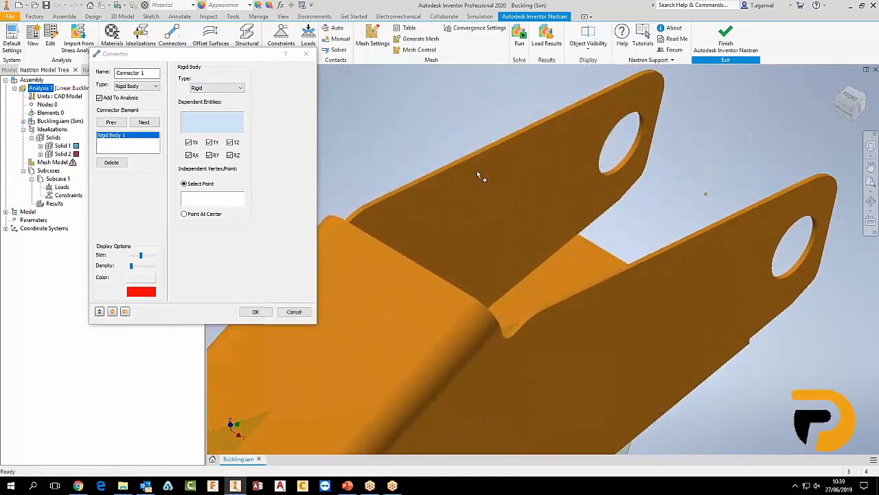
pyautogui.click(203, 214)
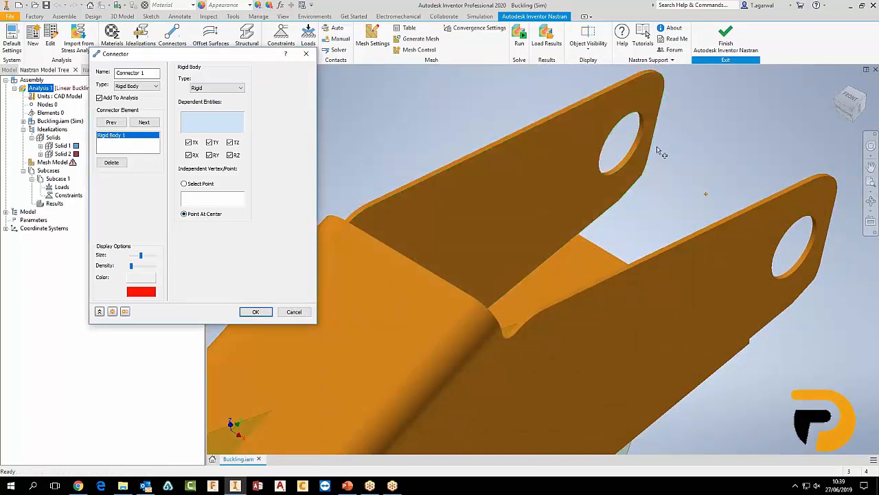
pyautogui.scroll(5, 631, 164)
pyautogui.click(631, 163)
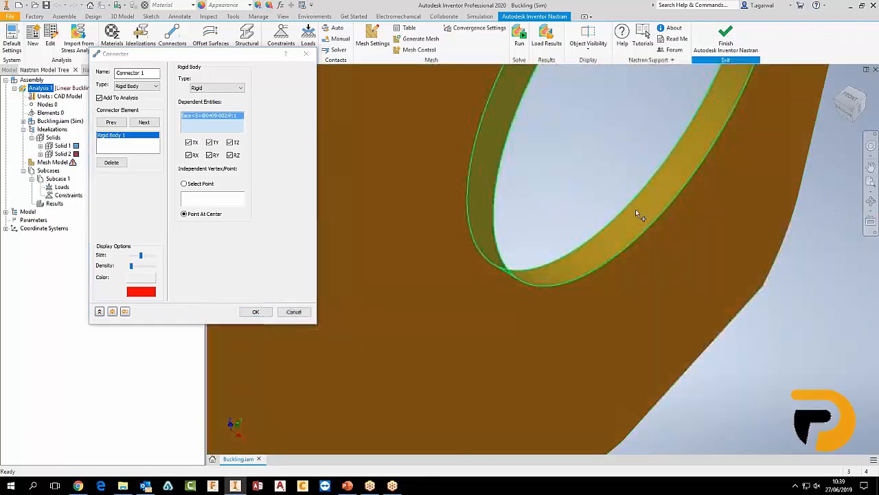
pyautogui.click(639, 215)
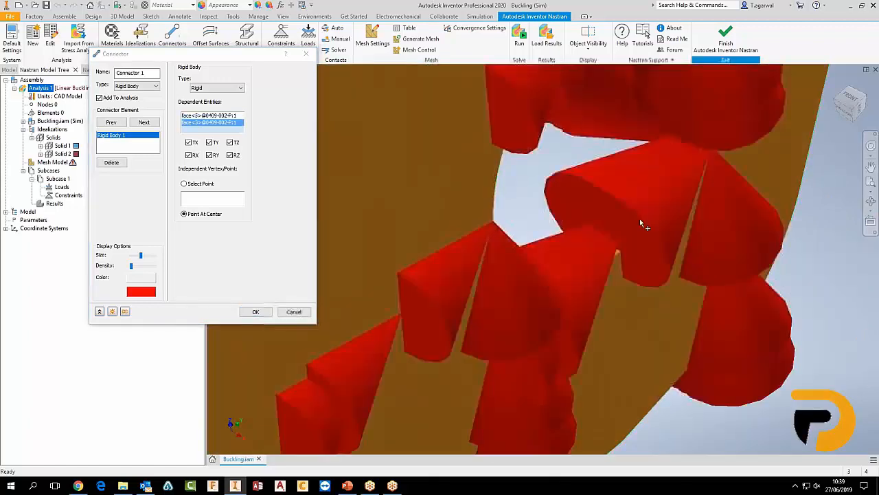
pyautogui.scroll(-5, 641, 221)
pyautogui.scroll(3, 618, 180)
pyautogui.scroll(-4, 653, 177)
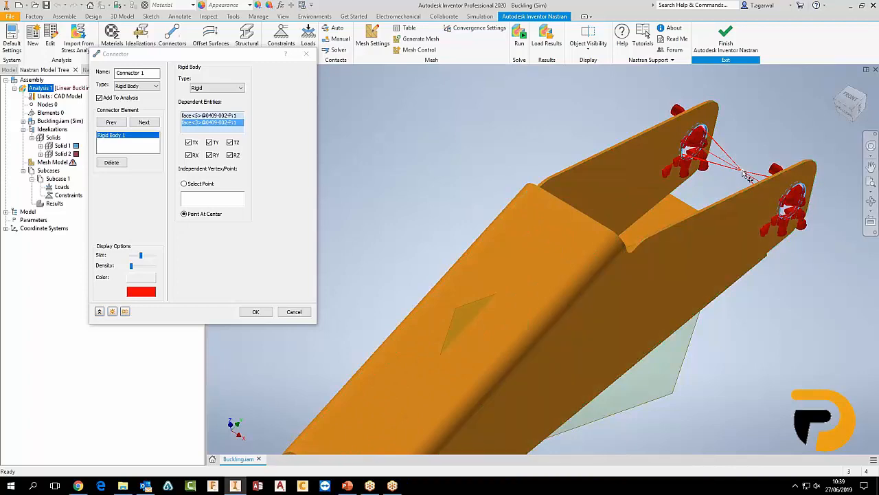
pyautogui.scroll(-5, 745, 173)
pyautogui.scroll(4, 745, 173)
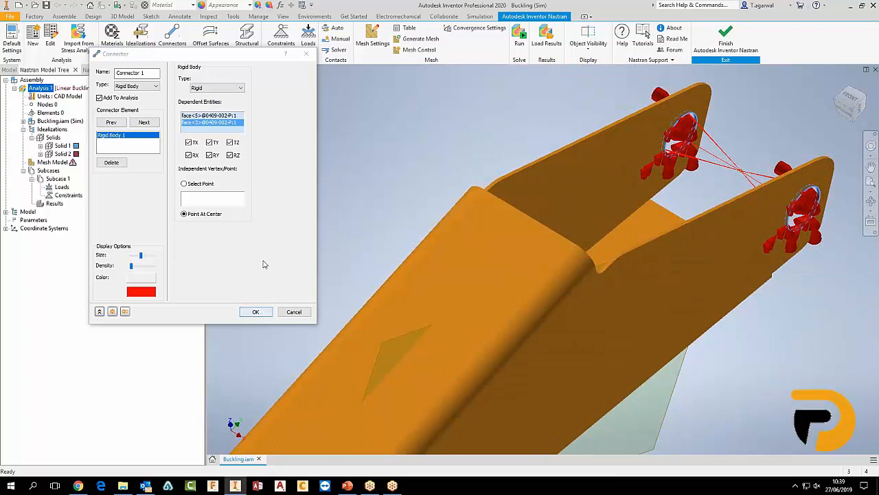
pyautogui.click(258, 313)
pyautogui.click(259, 312)
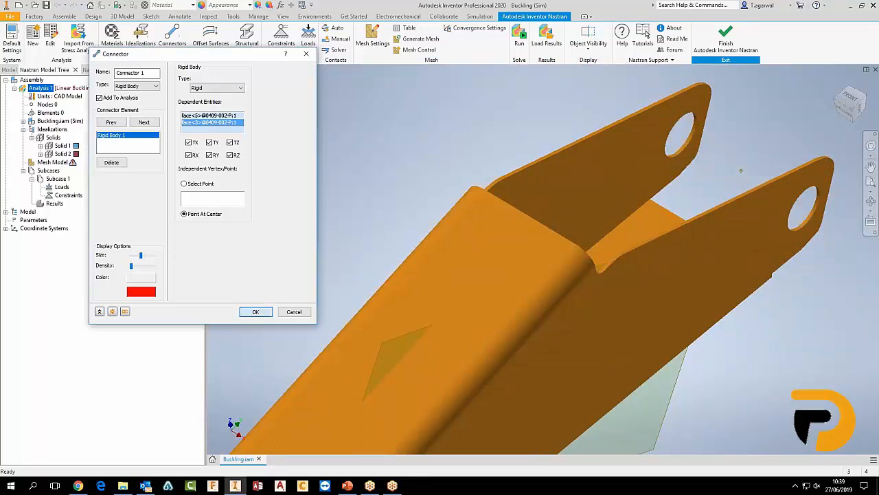
# Apply a fixed structural constraint to the rigid connector's center point between the two fork holes
pyautogui.click(281, 34)
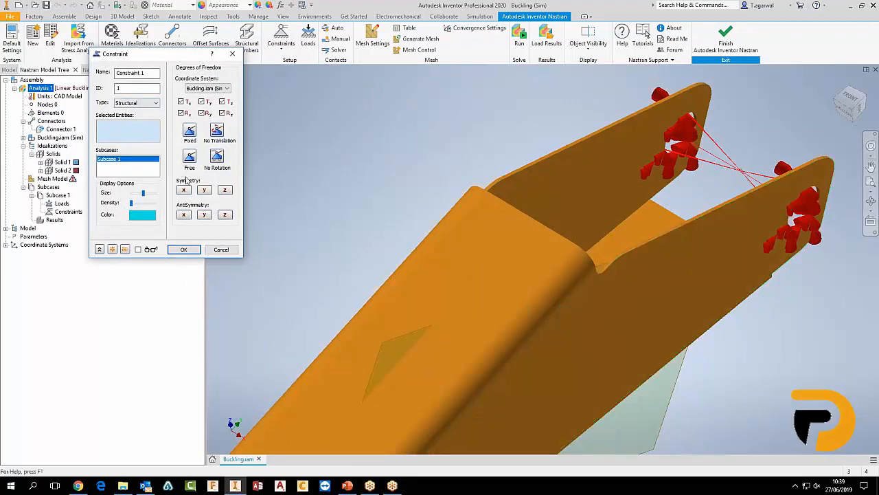
pyautogui.click(748, 175)
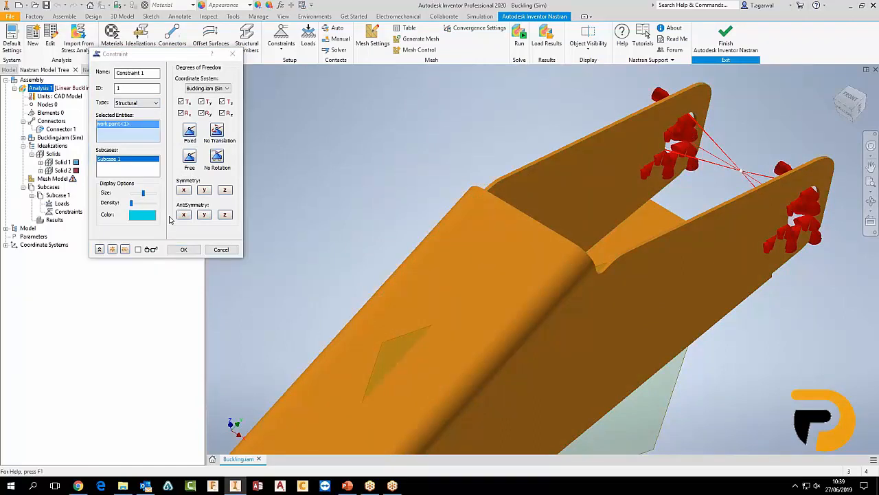
pyautogui.click(190, 134)
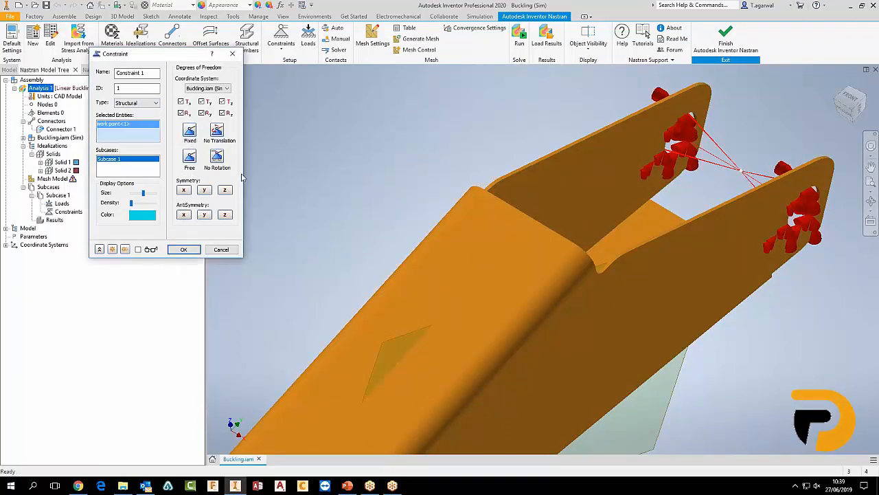
pyautogui.click(183, 250)
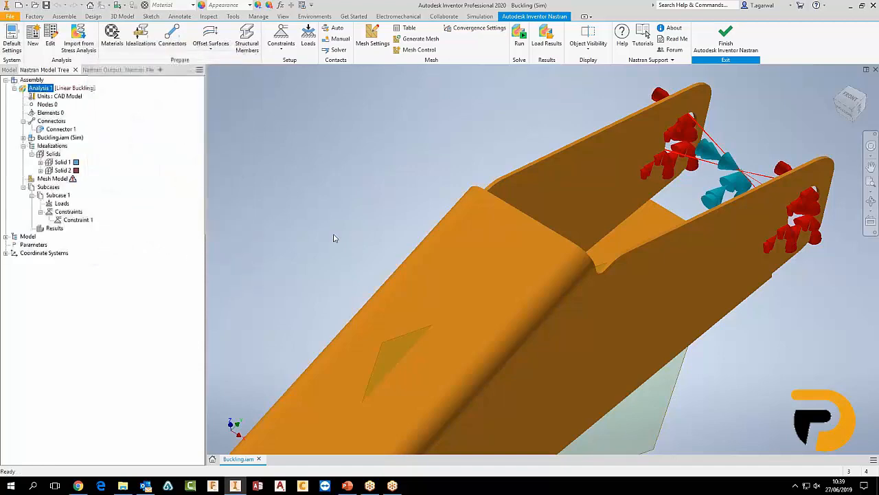
# Start a force load with its direction normal to surface and select the outer face of the arm's end plate
pyautogui.scroll(-3, 334, 297)
pyautogui.scroll(-2, 660, 294)
pyautogui.moveTo(656, 351); pyautogui.dragTo(638, 277, button='middle')
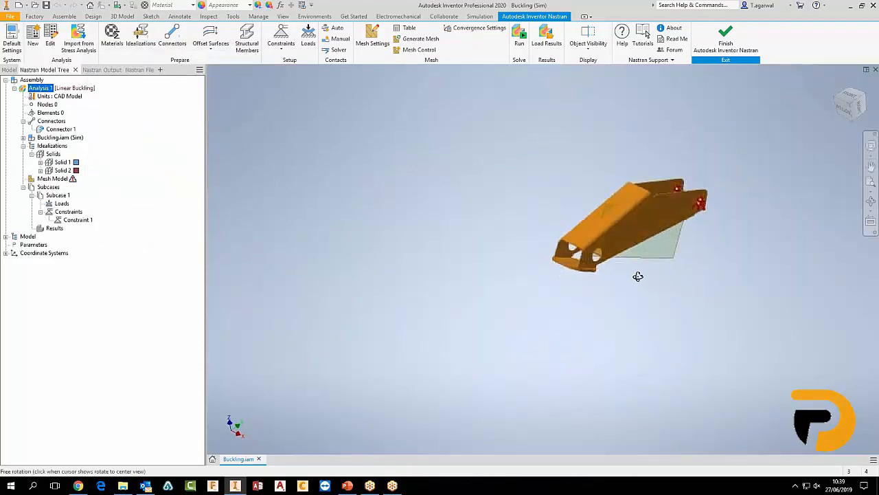
pyautogui.scroll(4, 579, 273)
pyautogui.moveTo(563, 241); pyautogui.dragTo(519, 299, button='middle')
pyautogui.scroll(-3, 443, 256)
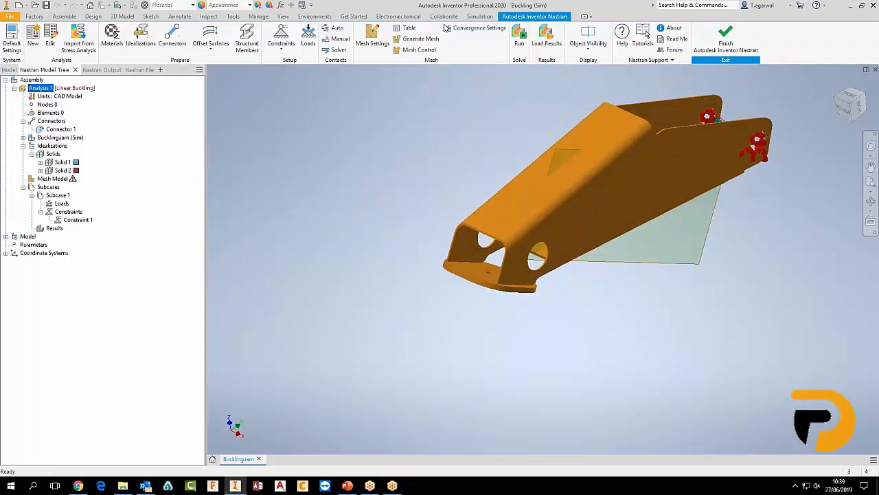
pyautogui.click(309, 34)
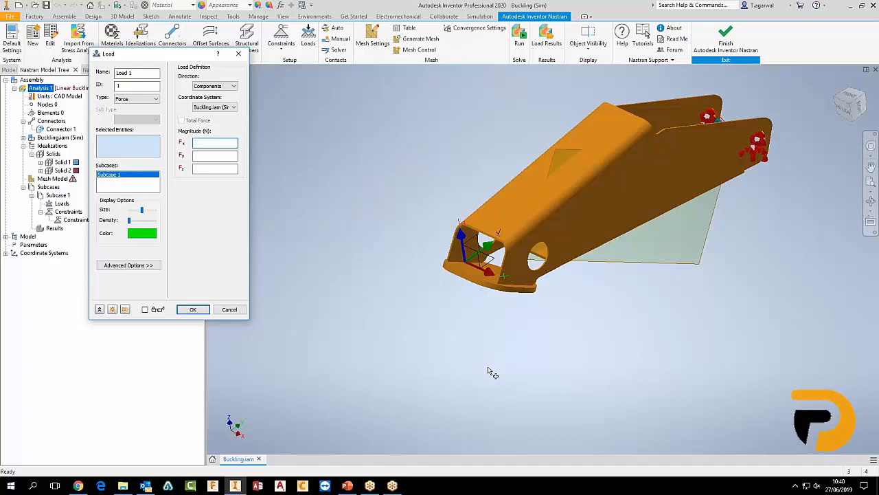
pyautogui.click(215, 169)
pyautogui.click(233, 85)
pyautogui.click(220, 101)
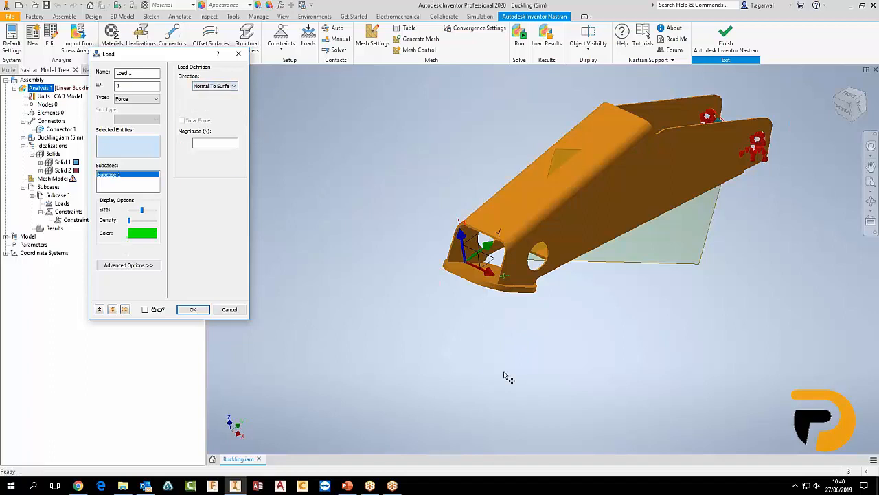
pyautogui.keyDown('shift'); pyautogui.moveTo(490, 357); pyautogui.dragTo(494, 222, button='middle'); pyautogui.keyUp('shift')
pyautogui.click(526, 182)
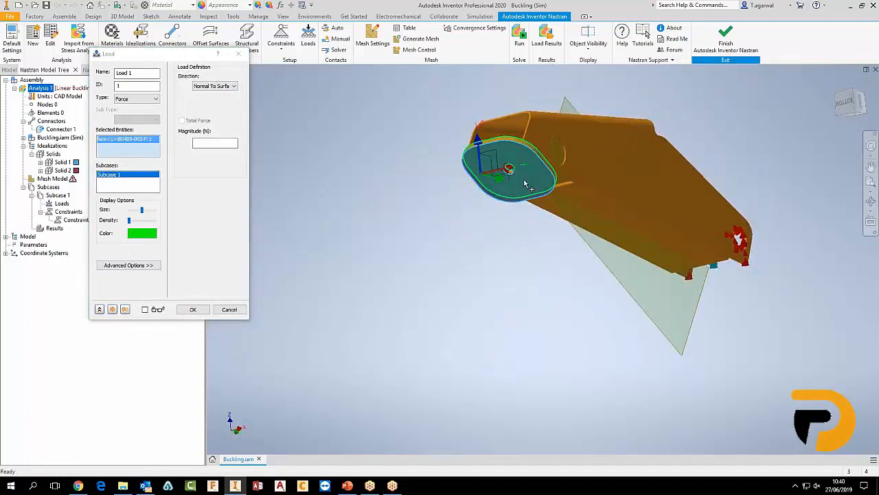
# Set the end-plate force magnitude to -1 N and create the load in Subcase 1
pyautogui.keyDown('shift'); pyautogui.moveTo(497, 278); pyautogui.dragTo(413, 206, button='middle'); pyautogui.keyUp('shift')
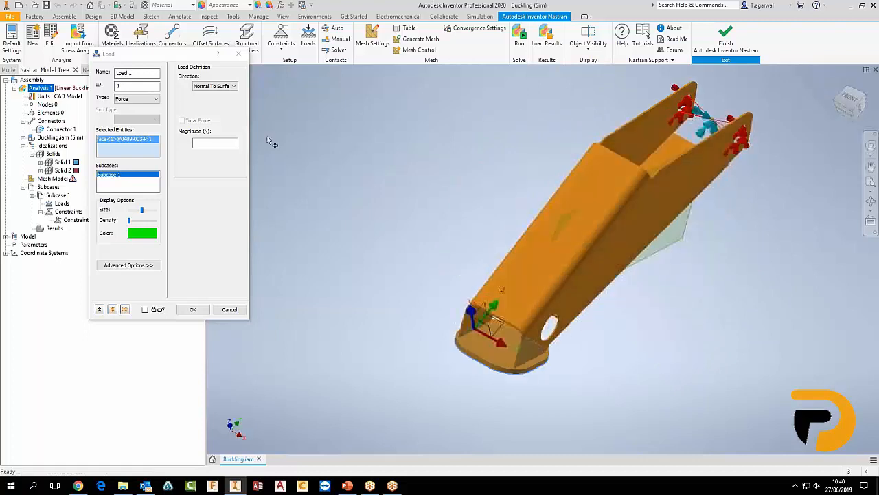
pyautogui.click(214, 142)
pyautogui.write('-1')
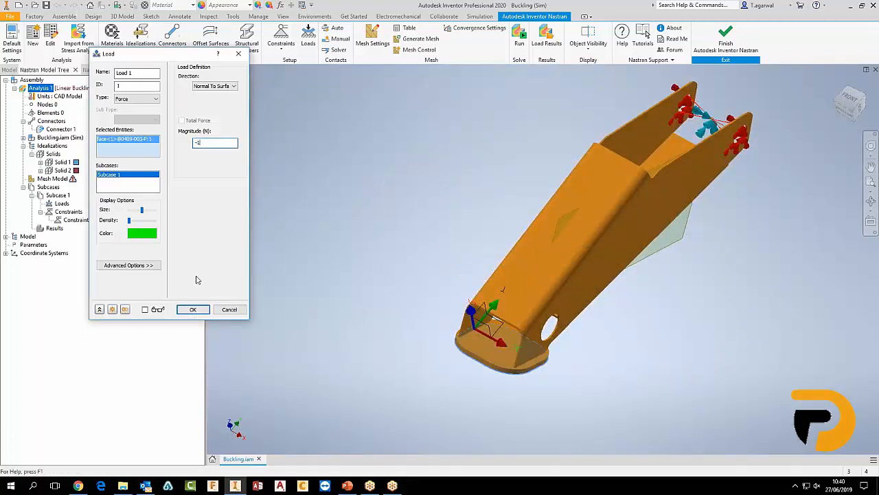
pyautogui.keyDown('shift'); pyautogui.moveTo(491, 439); pyautogui.dragTo(519, 310, button='middle'); pyautogui.keyUp('shift')
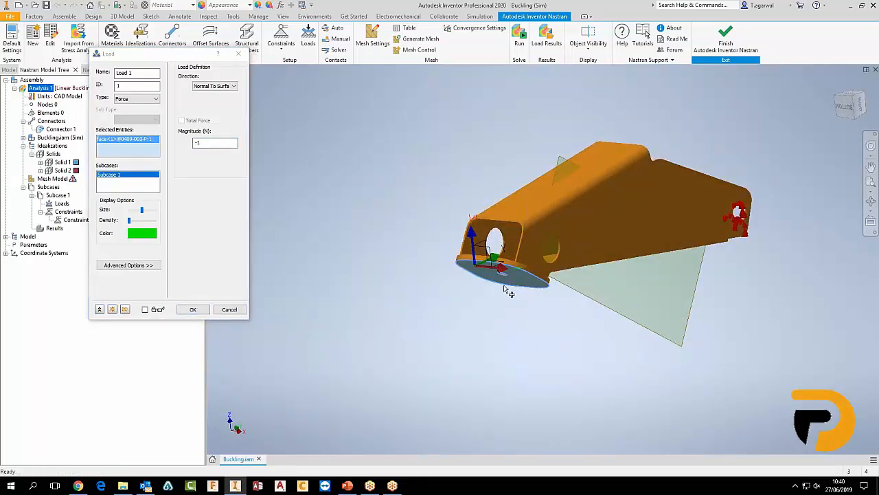
pyautogui.keyDown('shift'); pyautogui.moveTo(508, 292); pyautogui.dragTo(406, 347, button='middle'); pyautogui.keyUp('shift')
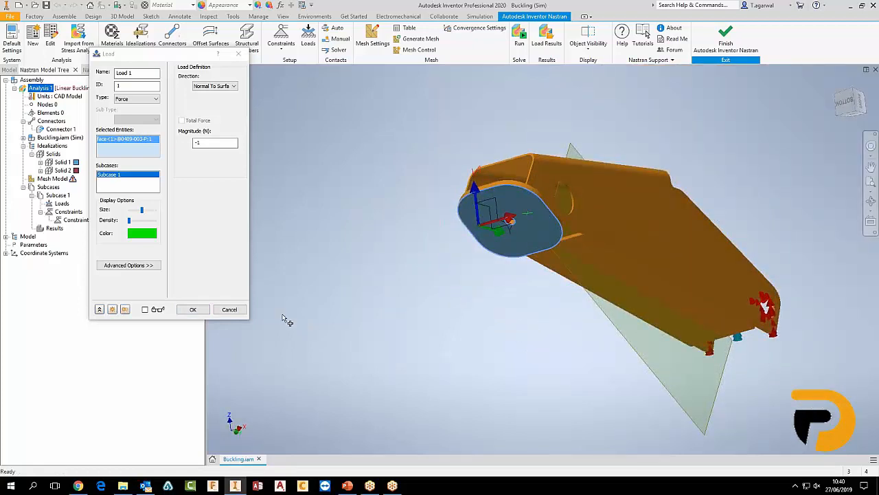
pyautogui.click(193, 309)
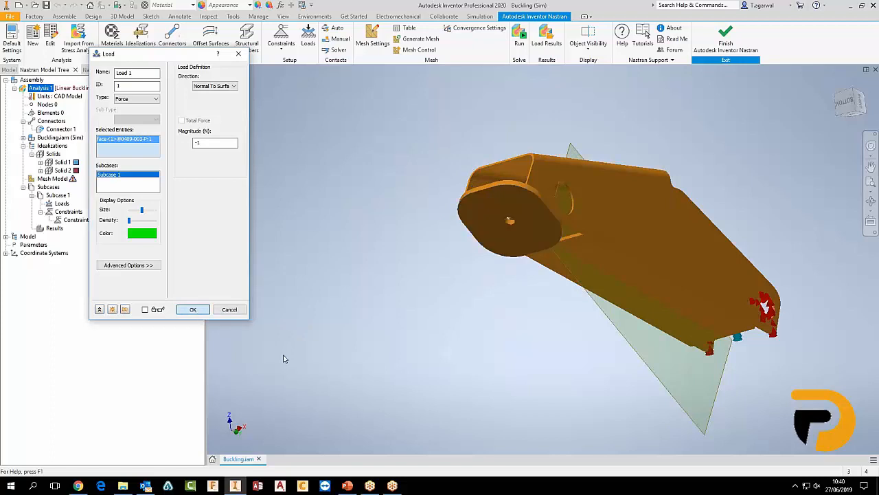
# Set the mesh element size to 10 mm with parabolic elements and generate the mesh
pyautogui.keyDown('shift'); pyautogui.moveTo(398, 305); pyautogui.dragTo(270, 270, button='middle'); pyautogui.keyUp('shift')
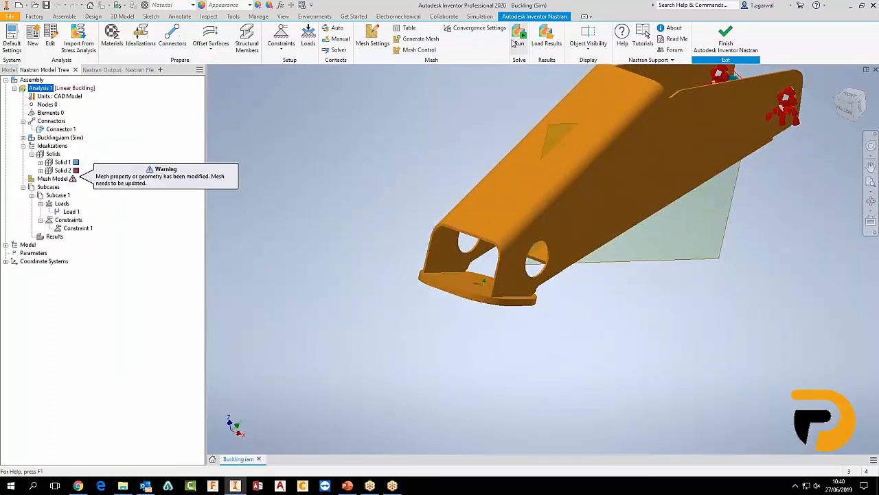
pyautogui.click(381, 34)
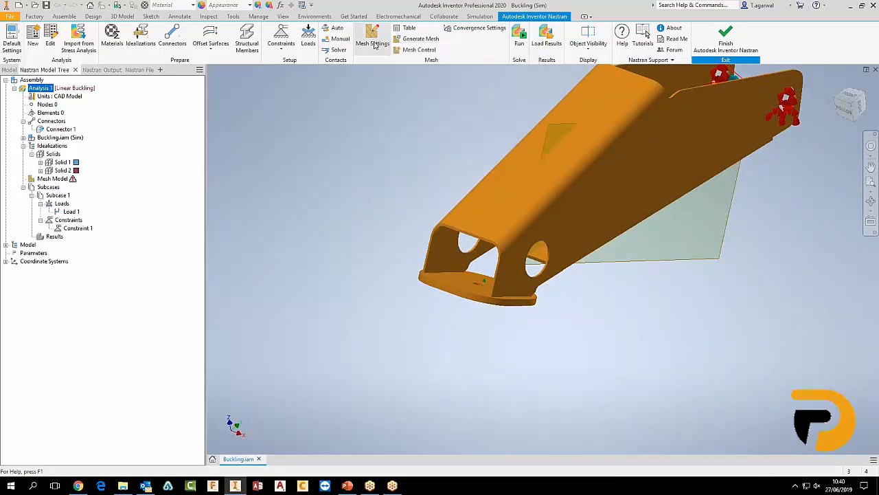
pyautogui.write('30')
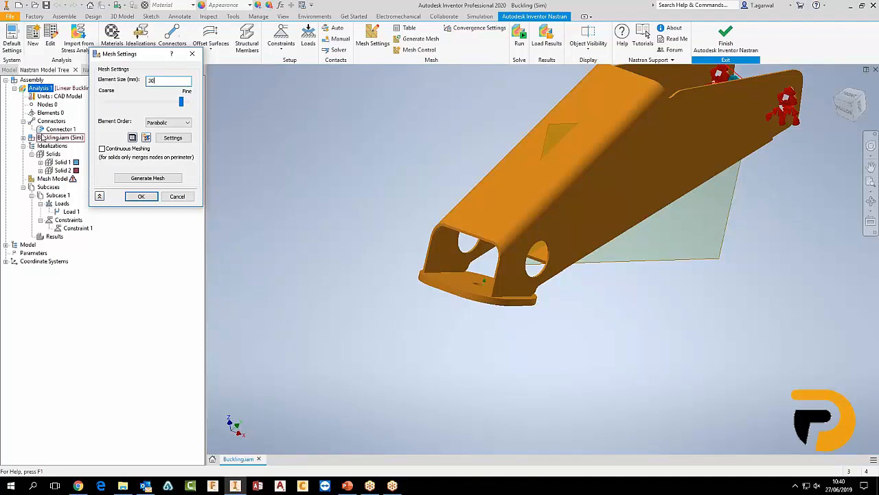
pyautogui.press('BackSpace')
pyautogui.press('BackSpace')
pyautogui.write('10')
pyautogui.click(120, 177)
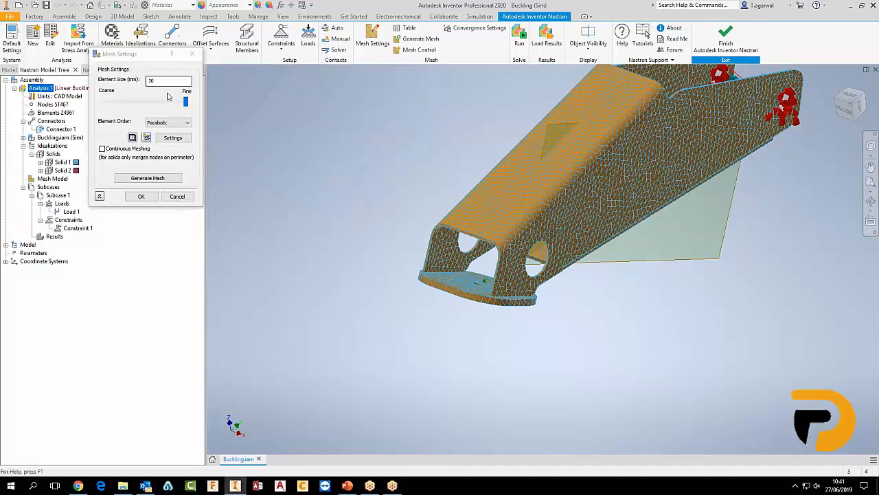
pyautogui.click(193, 53)
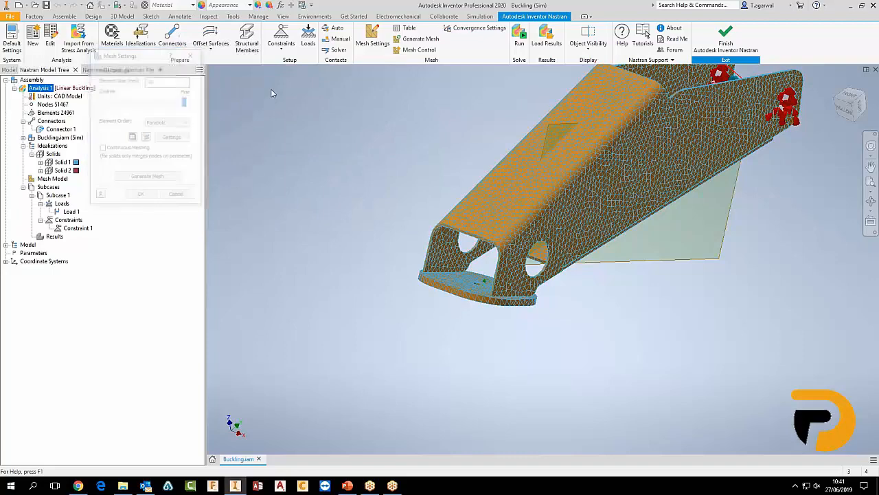
# Generate the surface contacts automatically and run the linear buckling analysis to completion
pyautogui.click(337, 29)
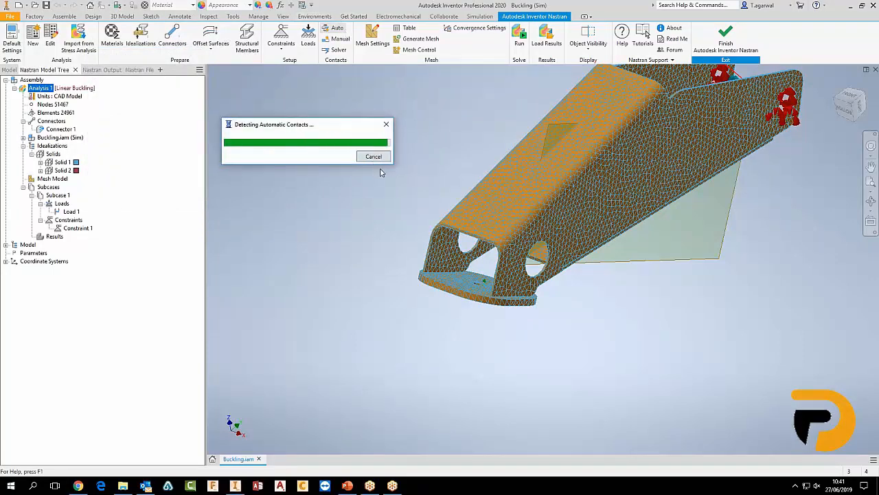
pyautogui.scroll(-3, 412, 285)
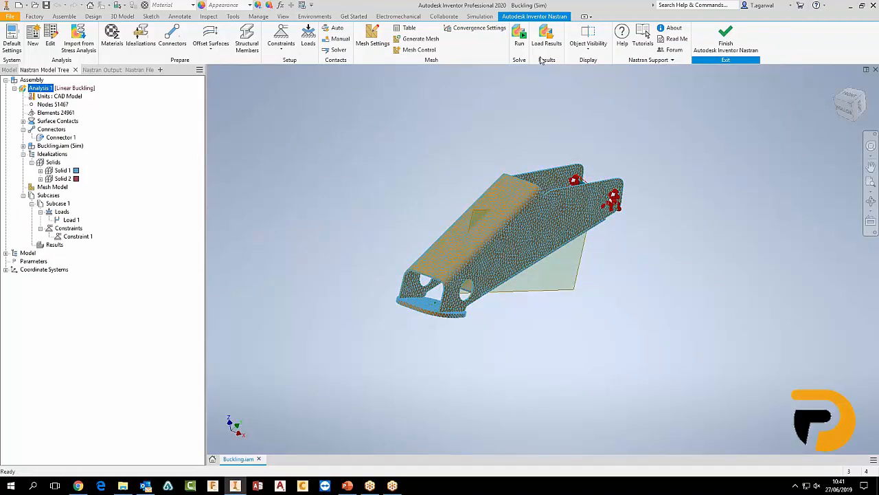
pyautogui.click(519, 39)
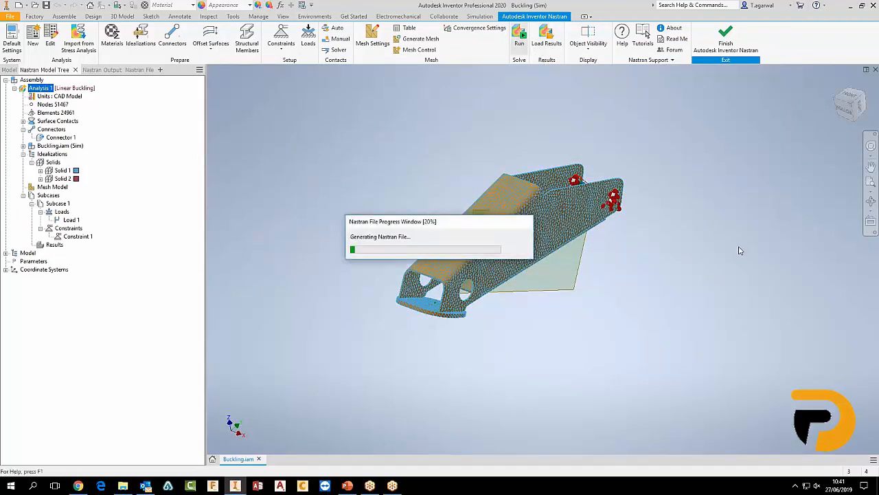
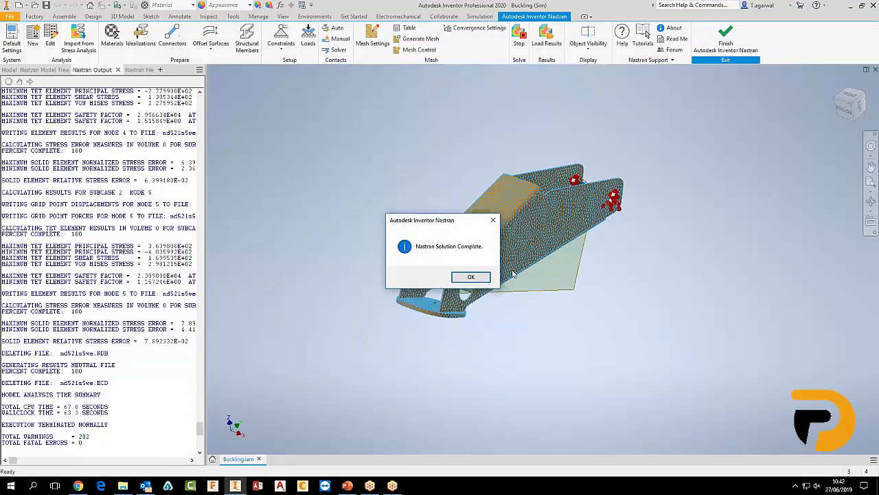
pyautogui.click(470, 276)
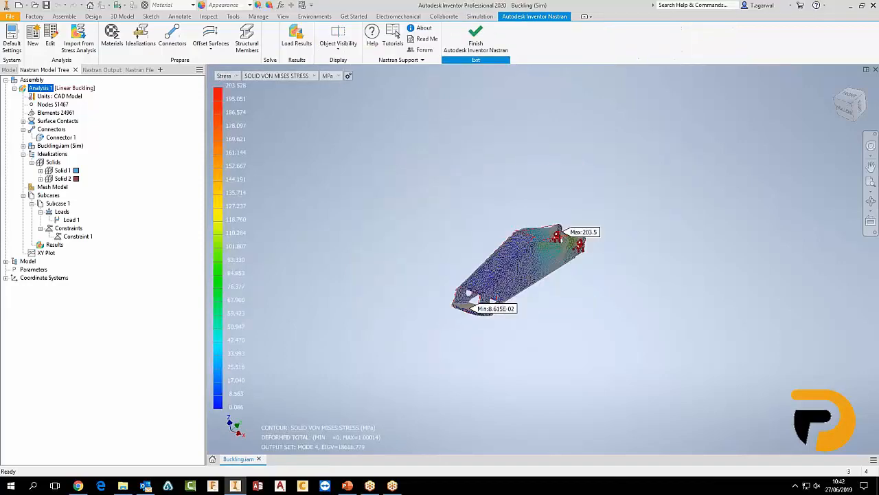
# Display the Mode 1 von Mises stress result, examine the buckled side plates, and review the eigenvalues of the five modes
pyautogui.keyDown('shift'); pyautogui.moveTo(560, 327); pyautogui.dragTo(426, 286, button='middle'); pyautogui.keyUp('shift')
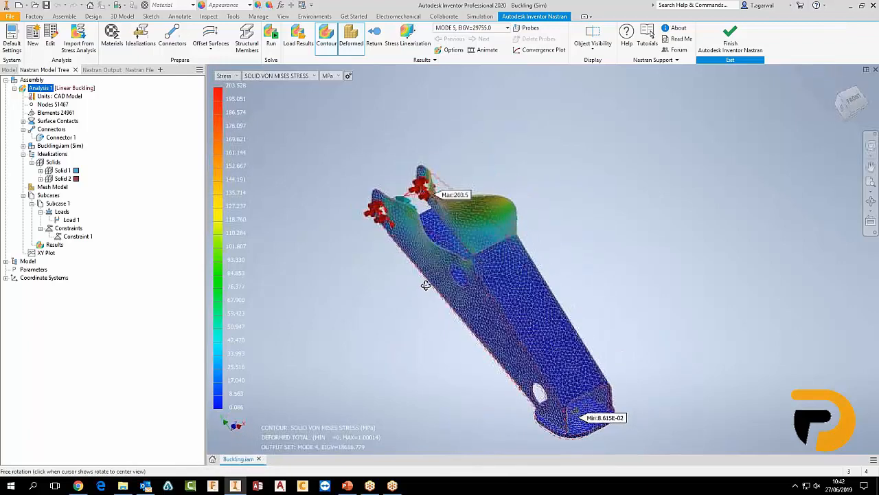
pyautogui.click(507, 28)
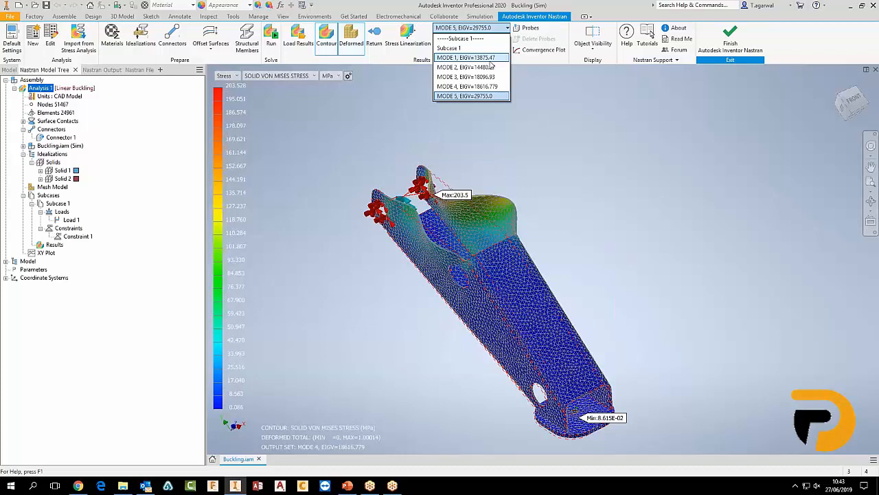
pyautogui.press('Escape')
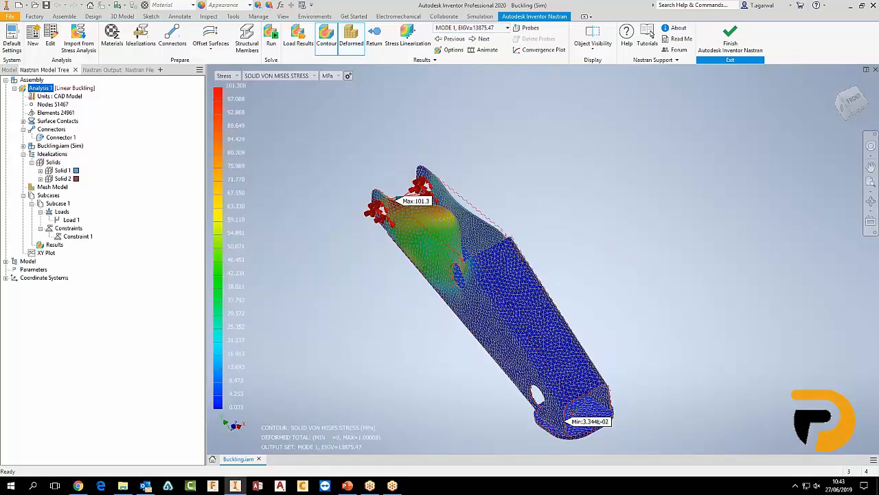
pyautogui.scroll(-3, 452, 241)
pyautogui.scroll(3, 453, 241)
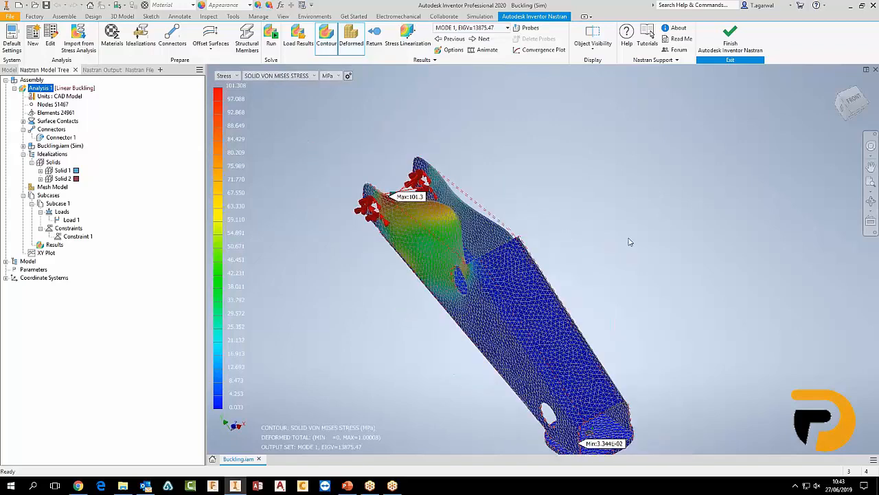
pyautogui.keyDown('shift'); pyautogui.moveTo(628, 239); pyautogui.dragTo(618, 194, button='middle'); pyautogui.keyUp('shift')
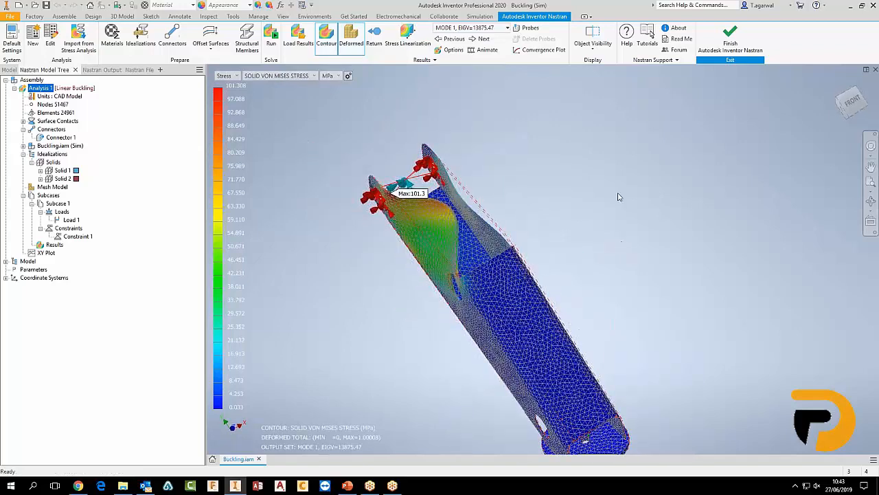
pyautogui.click(507, 28)
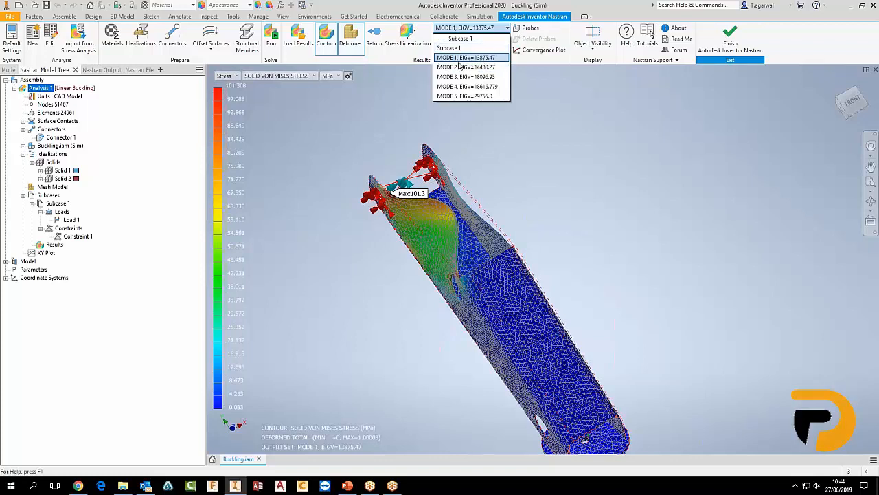
pyautogui.click(598, 177)
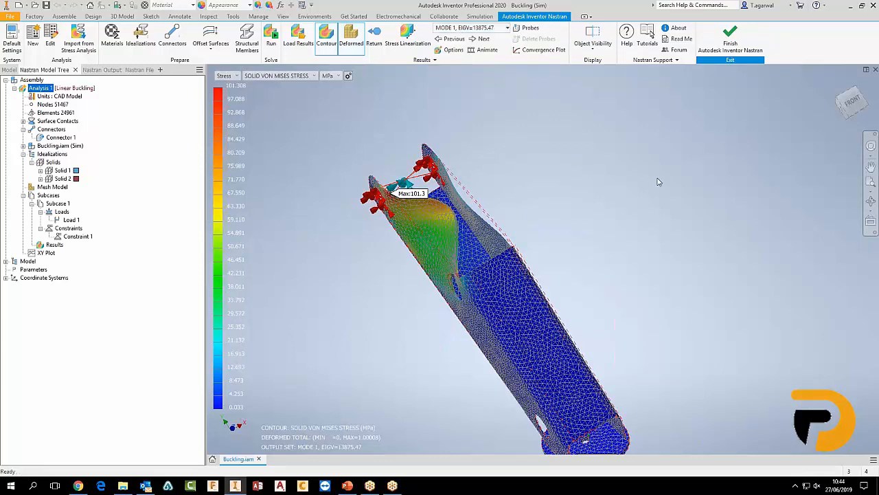
# Leave the Nastran environment, edit part 0409-002-P in place, and move its End of Folded marker below Fillet5 to activate the side-wall stiffening features
pyautogui.click(733, 45)
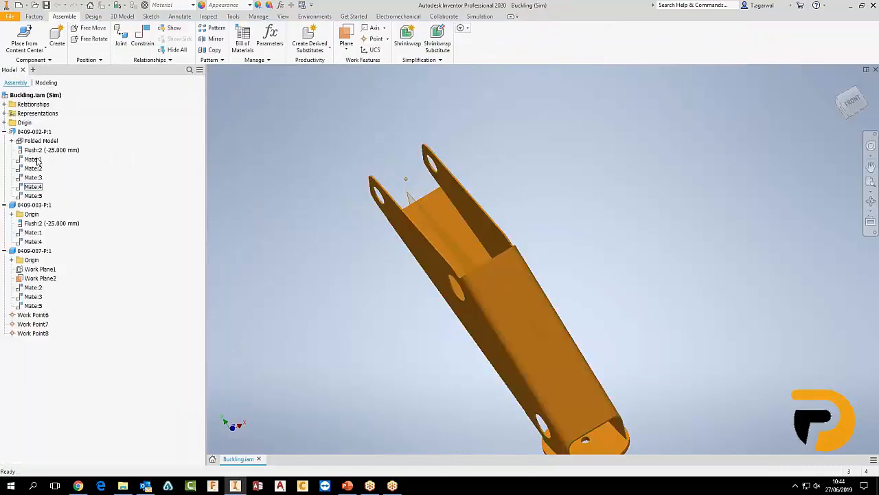
pyautogui.click(34, 132)
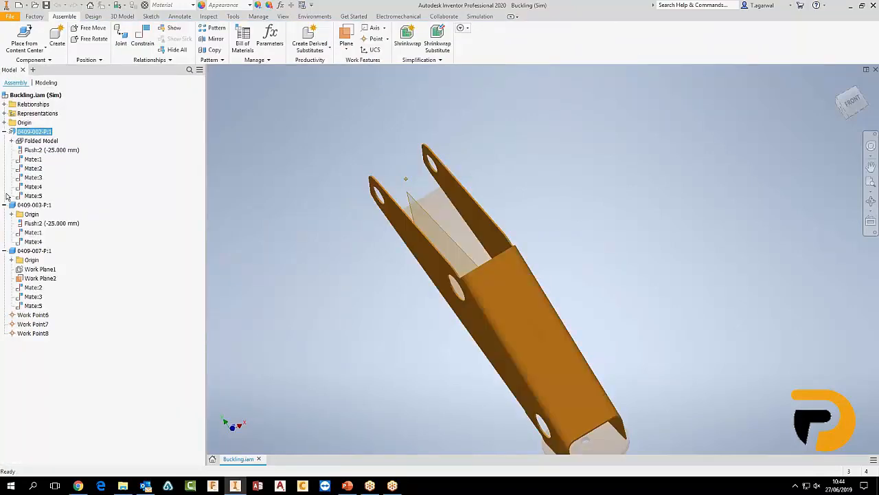
pyautogui.doubleClick(21, 141)
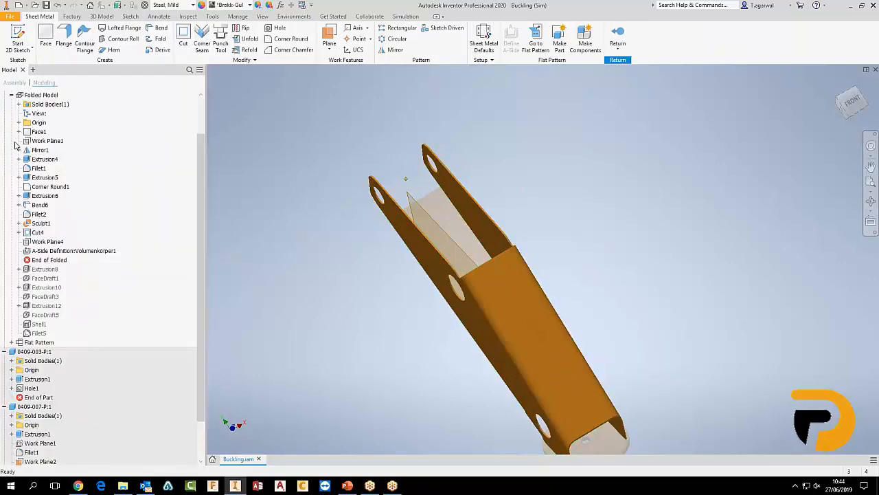
pyautogui.scroll(-1, 55, 233)
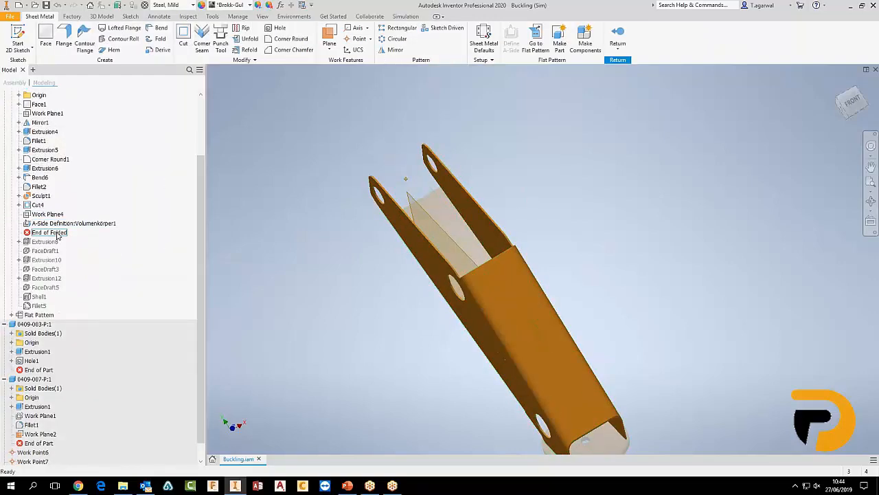
pyautogui.moveTo(57, 235); pyautogui.dragTo(51, 312)
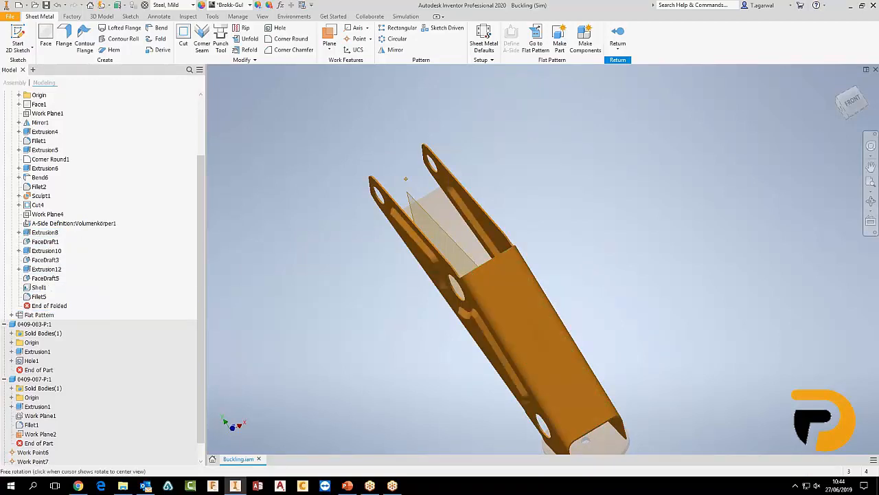
pyautogui.moveTo(406, 178); pyautogui.dragTo(481, 306)
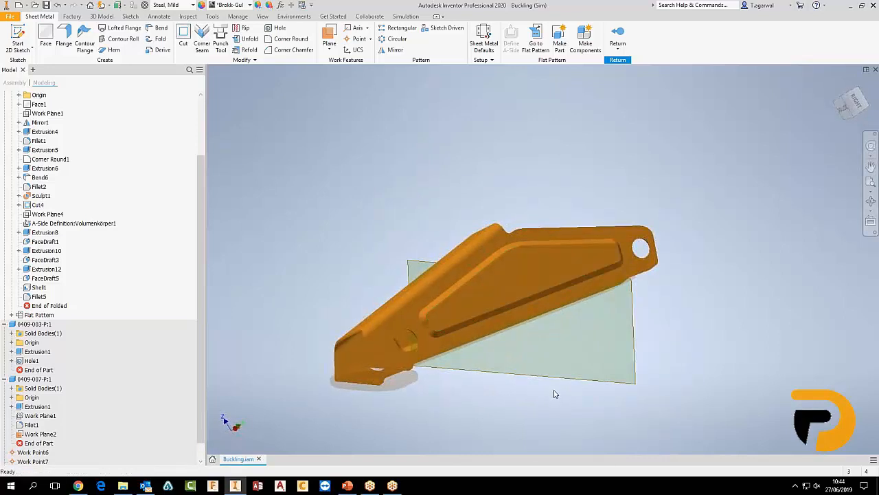
pyautogui.moveTo(555, 394); pyautogui.dragTo(645, 365)
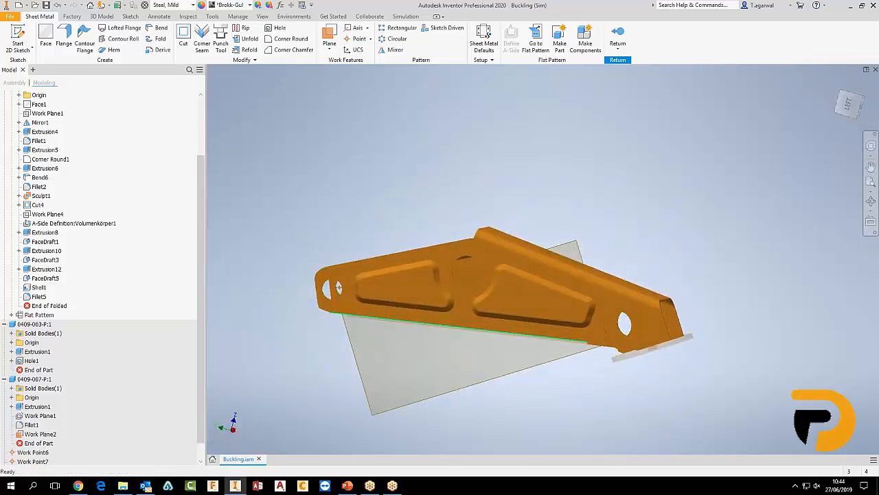
pyautogui.scroll(-3, 531, 303)
pyautogui.scroll(4, 532, 304)
pyautogui.keyDown('shift'); pyautogui.moveTo(504, 372); pyautogui.dragTo(538, 397, button='middle'); pyautogui.keyUp('shift')
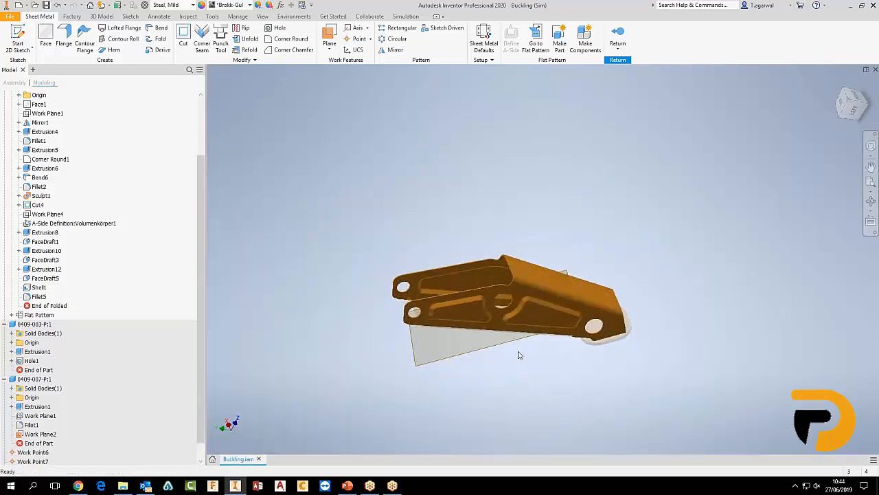
# Finish editing the part, return to the Buckling.iam assembly, and enter the Autodesk Inventor Nastran environment
pyautogui.click(620, 38)
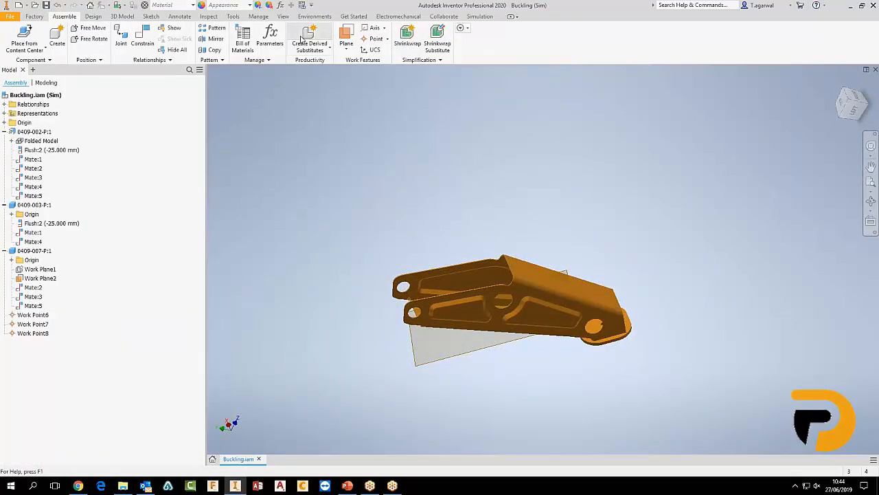
pyautogui.click(323, 16)
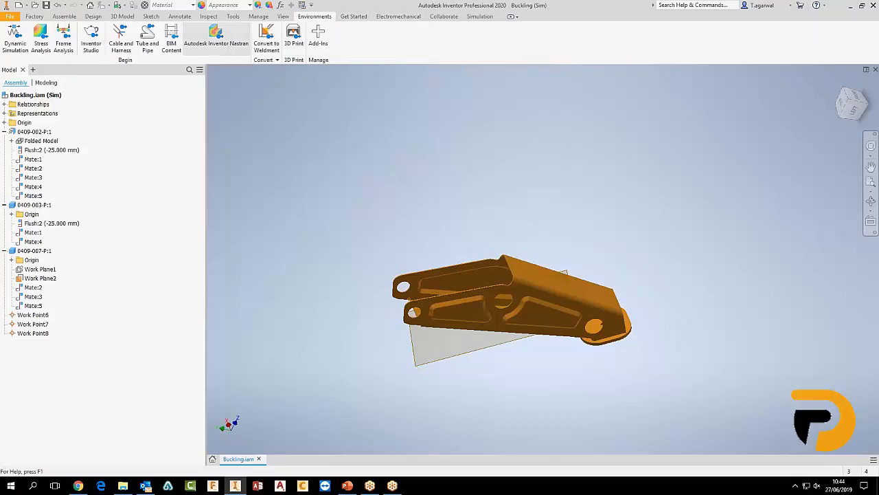
pyautogui.click(293, 38)
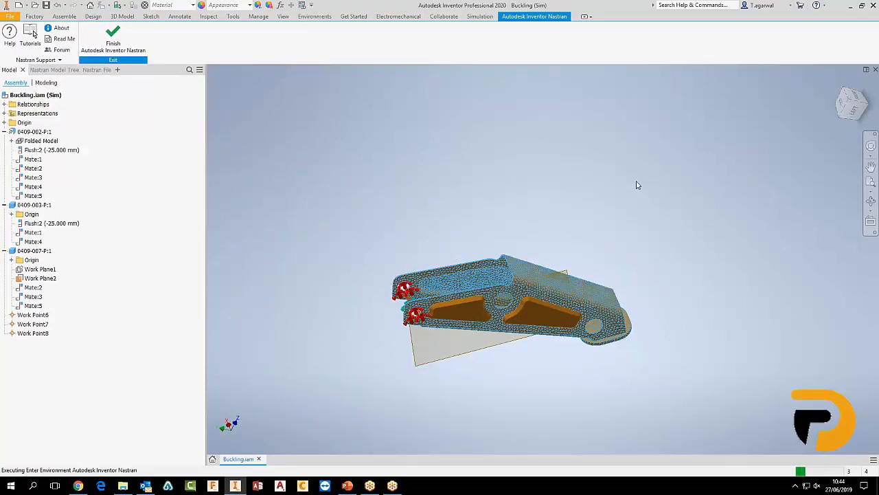
pyautogui.keyDown('shift'); pyautogui.moveTo(678, 271); pyautogui.dragTo(540, 299, button='middle'); pyautogui.keyUp('shift')
pyautogui.moveTo(381, 254)
pyautogui.keyDown('shift'); pyautogui.mouseDown(button='middle')
pyautogui.moveTo(383, 286)
pyautogui.moveTo(377, 270)
pyautogui.mouseUp(button='middle'); pyautogui.keyUp('shift')
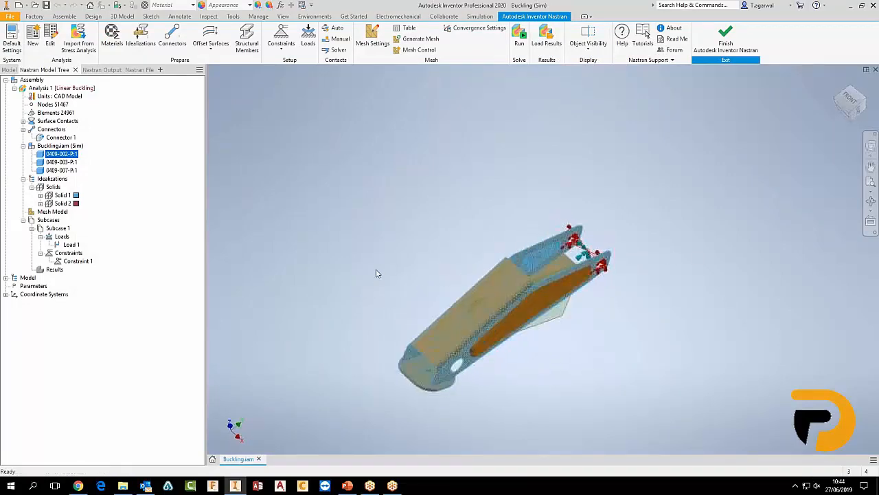
# Regenerate the mesh on the stiffened arm and start the linear buckling analysis
pyautogui.click(419, 41)
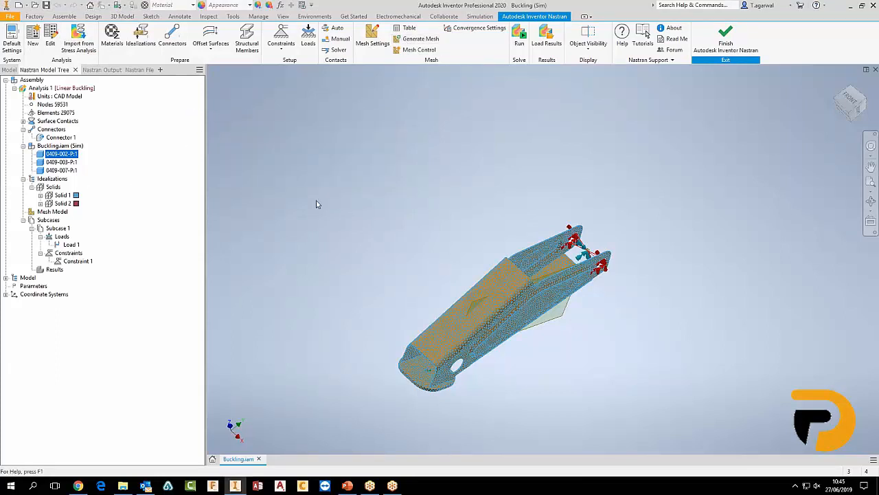
pyautogui.keyDown('shift'); pyautogui.moveTo(316, 202); pyautogui.dragTo(474, 234, button='middle'); pyautogui.keyUp('shift')
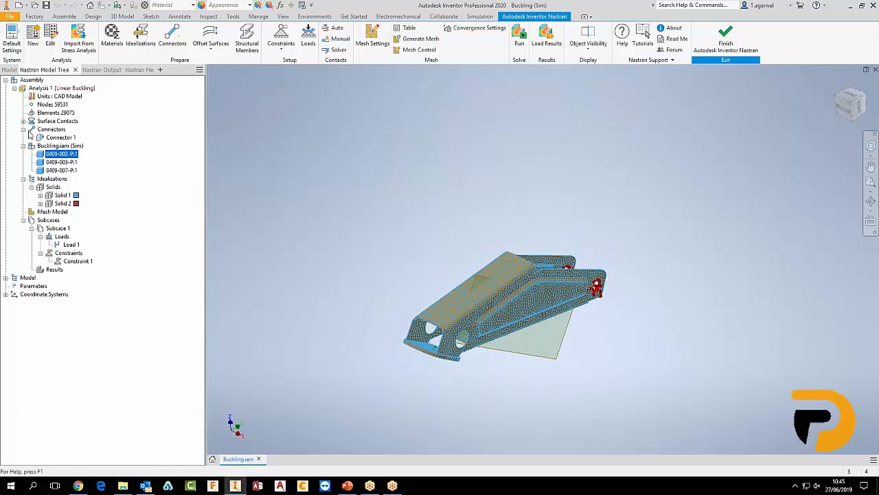
pyautogui.click(519, 36)
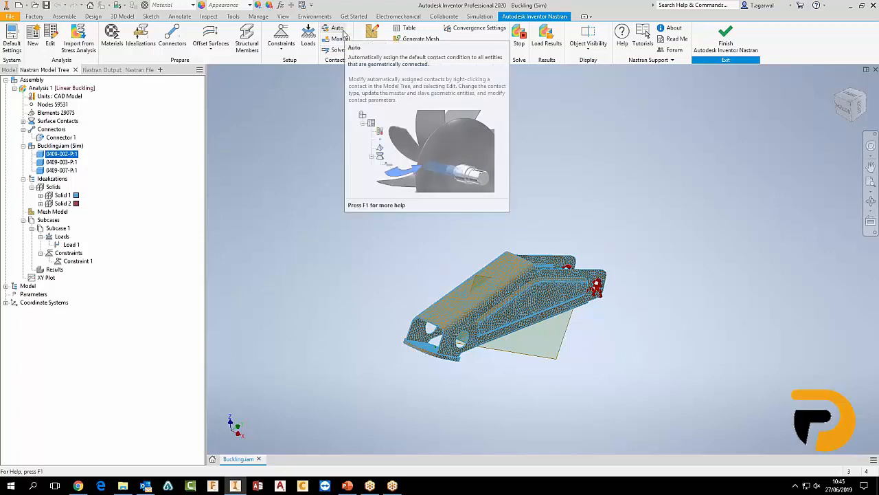
# Review the contact type options in Analysis 1's settings, keep Bonded, and try to define a manual contact
pyautogui.rightClick(51, 92)
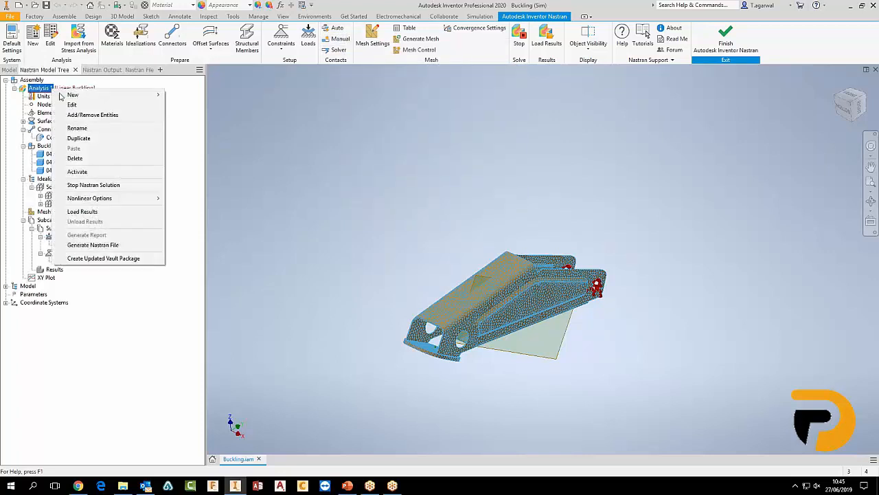
pyautogui.click(67, 97)
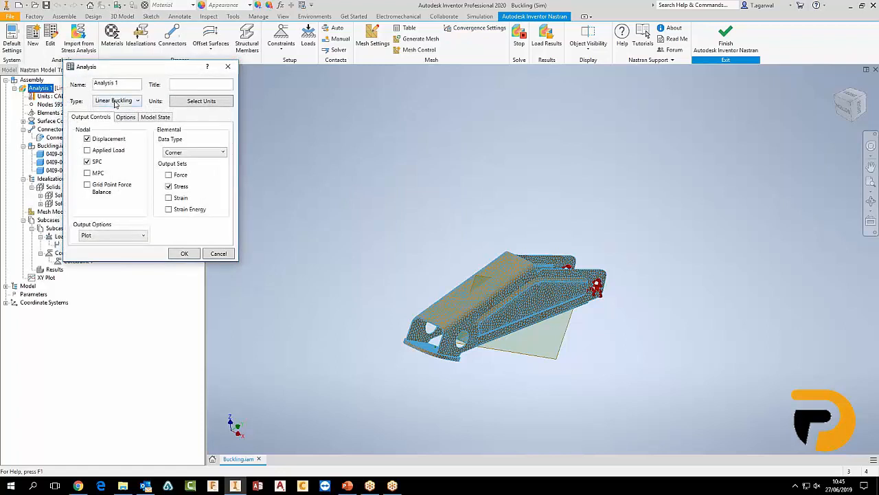
pyautogui.click(127, 117)
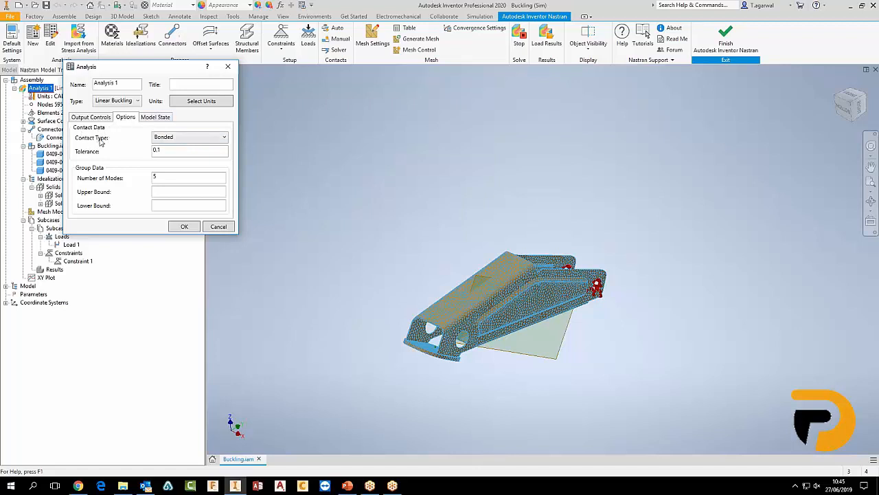
pyautogui.click(223, 140)
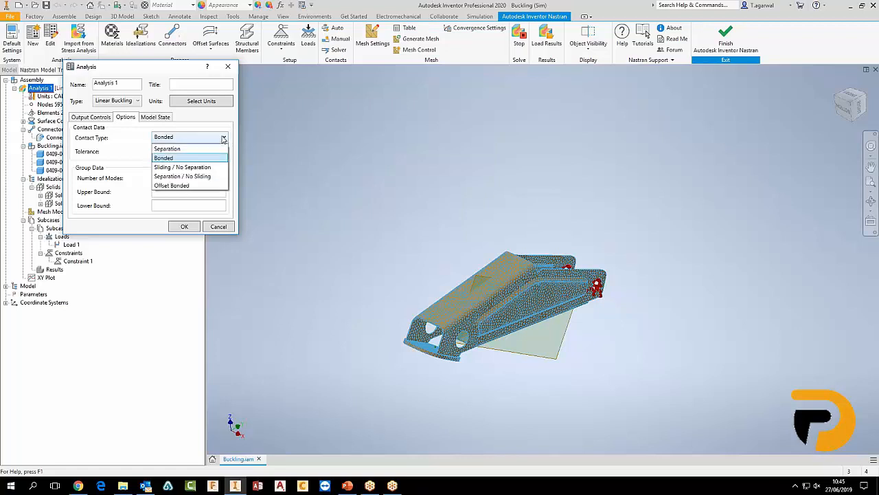
pyautogui.click(224, 139)
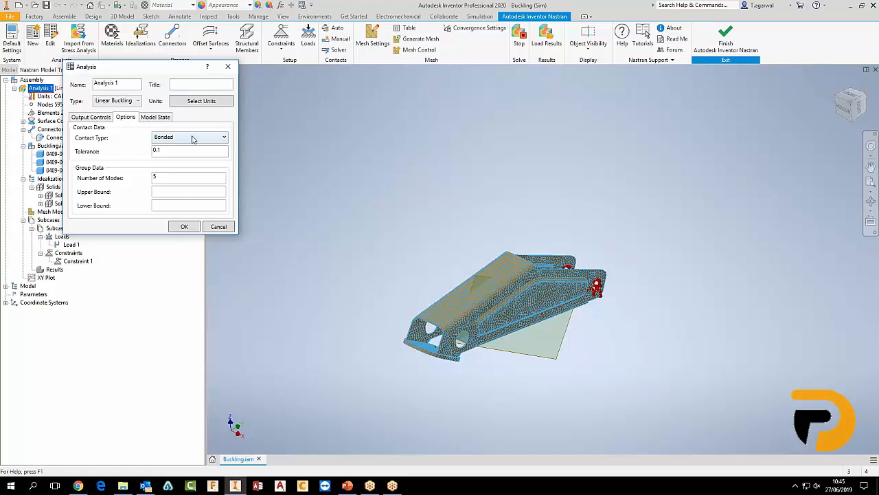
pyautogui.click(193, 139)
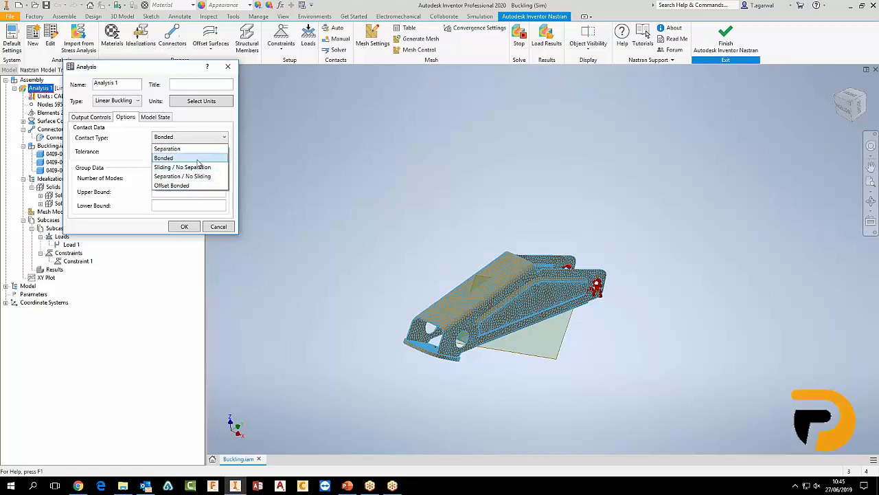
pyautogui.click(198, 160)
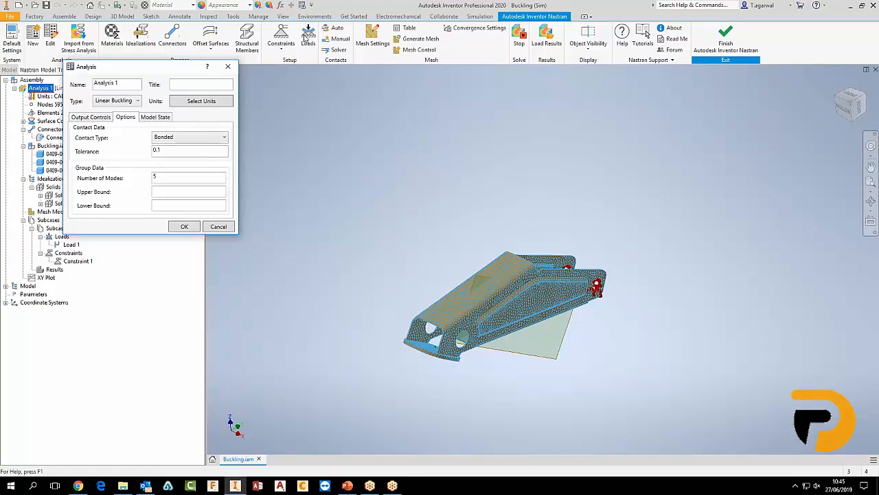
pyautogui.click(184, 226)
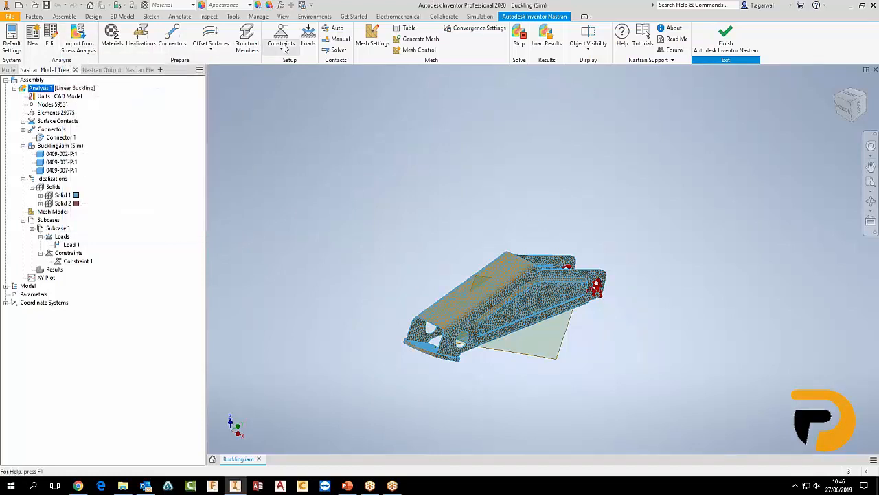
pyautogui.click(341, 40)
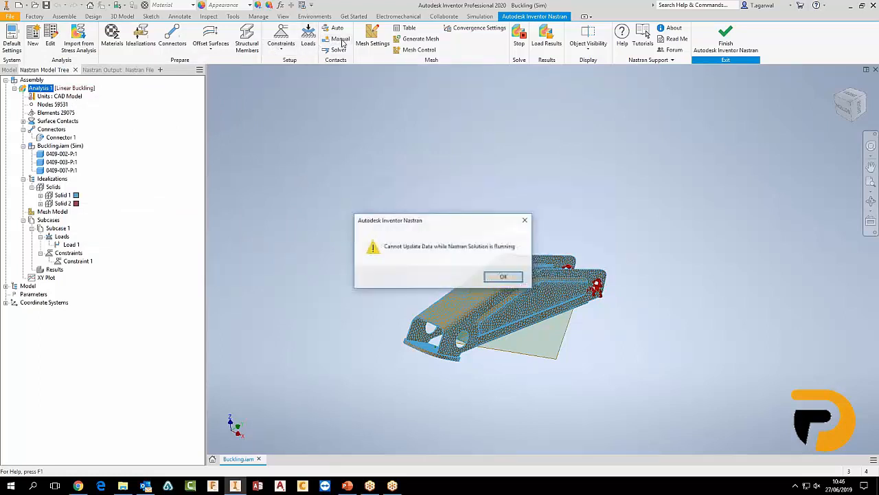
pyautogui.click(526, 219)
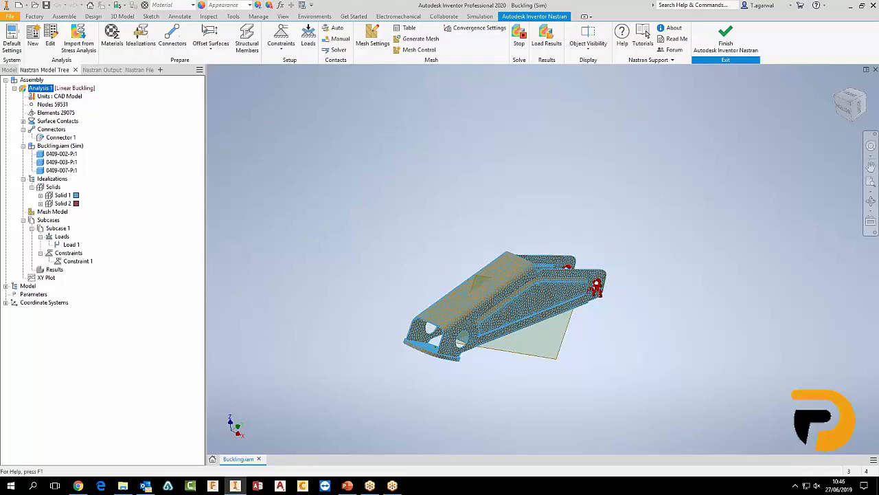
# Follow the solver output until the solution completes and hide the undeformed edges in the von Mises stress result
pyautogui.click(102, 71)
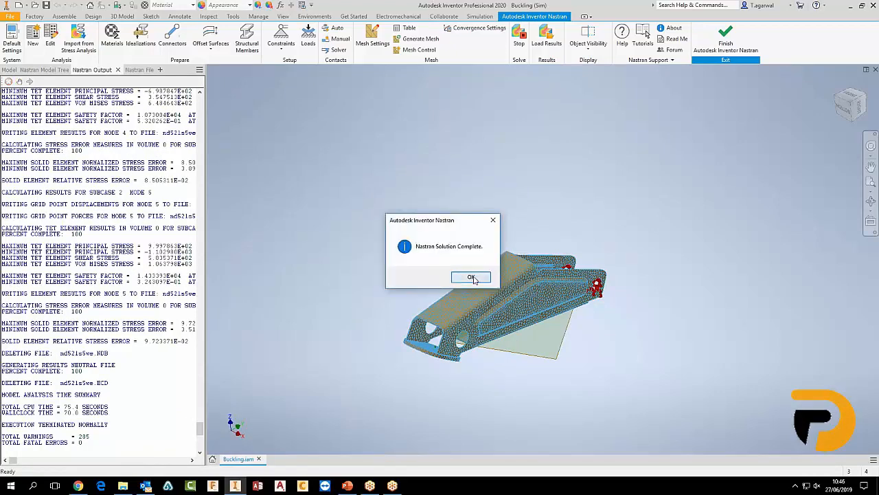
pyautogui.click(473, 276)
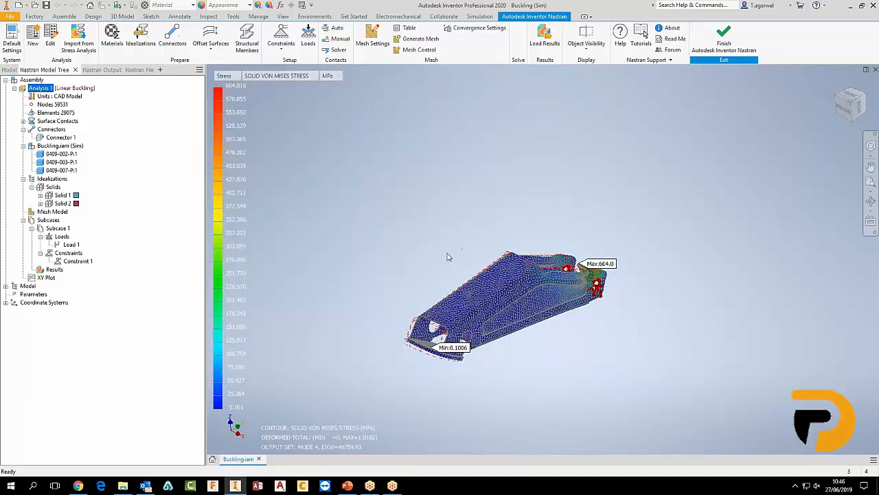
pyautogui.keyDown('shift'); pyautogui.moveTo(448, 257); pyautogui.dragTo(496, 251, button='middle'); pyautogui.keyUp('shift')
pyautogui.scroll(3, 497, 250)
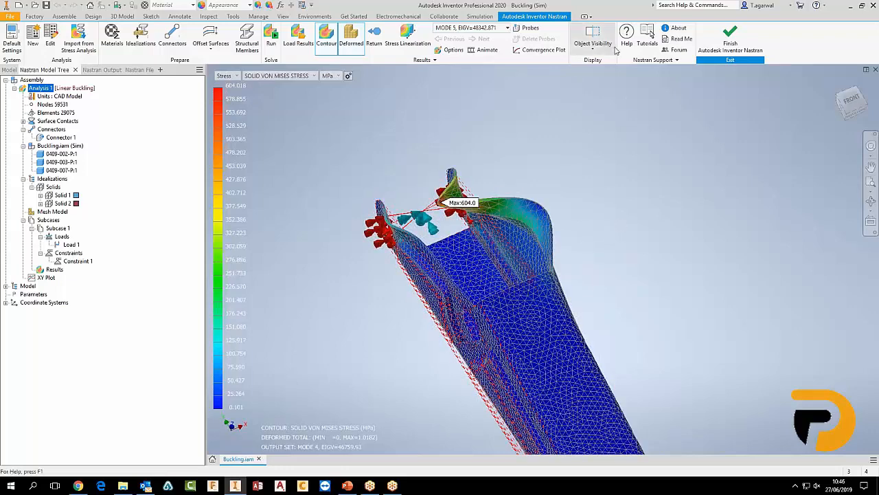
pyautogui.click(593, 44)
pyautogui.click(577, 220)
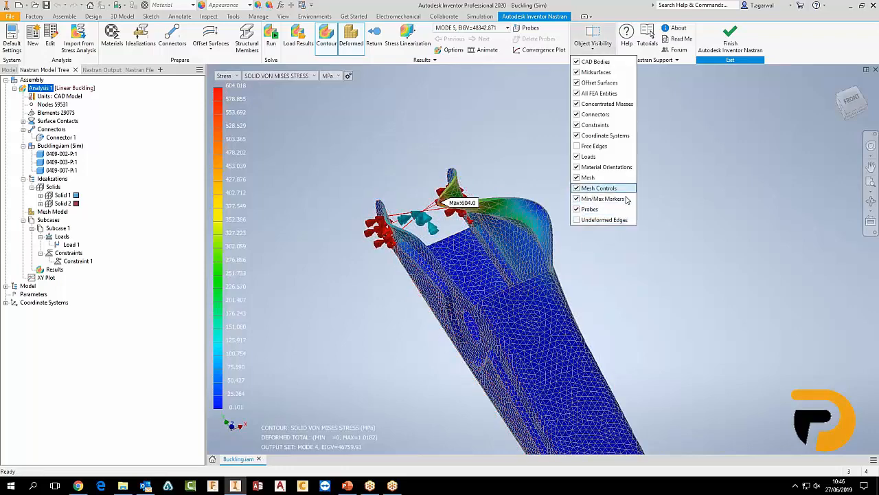
# Review the eigenvalues of the five buckling modes and examine the deformed side walls of the stiffened arm from several angles
pyautogui.click(505, 28)
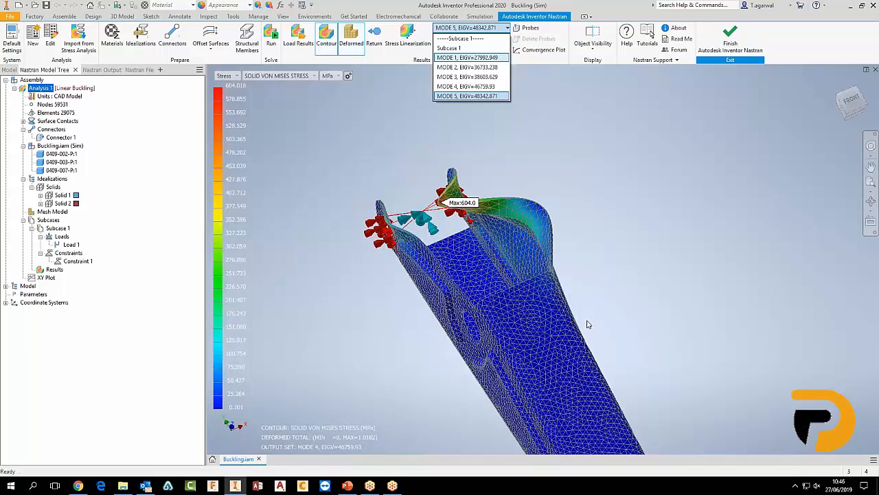
pyautogui.scroll(-2, 589, 323)
pyautogui.click(623, 336)
pyautogui.keyDown('shift'); pyautogui.moveTo(610, 322); pyautogui.dragTo(505, 366, button='middle'); pyautogui.keyUp('shift')
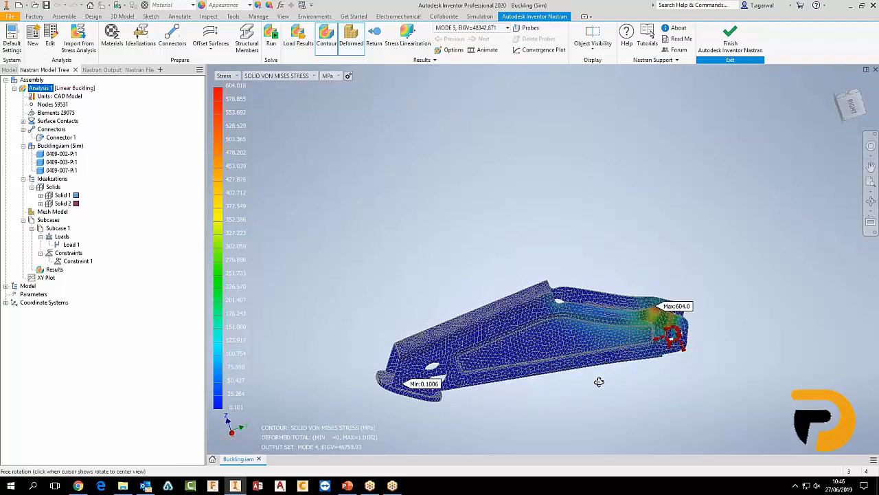
pyautogui.keyDown('shift'); pyautogui.moveTo(599, 381); pyautogui.dragTo(642, 405, button='middle'); pyautogui.keyUp('shift')
pyautogui.click(508, 29)
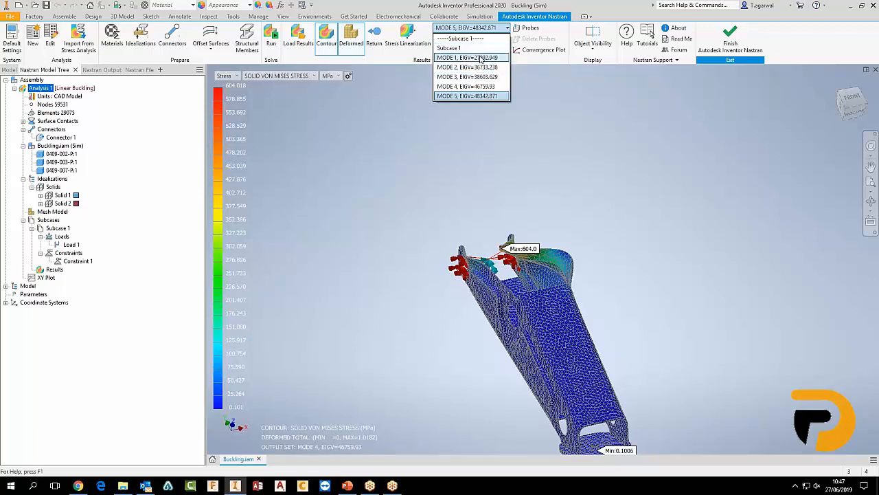
pyautogui.click(630, 181)
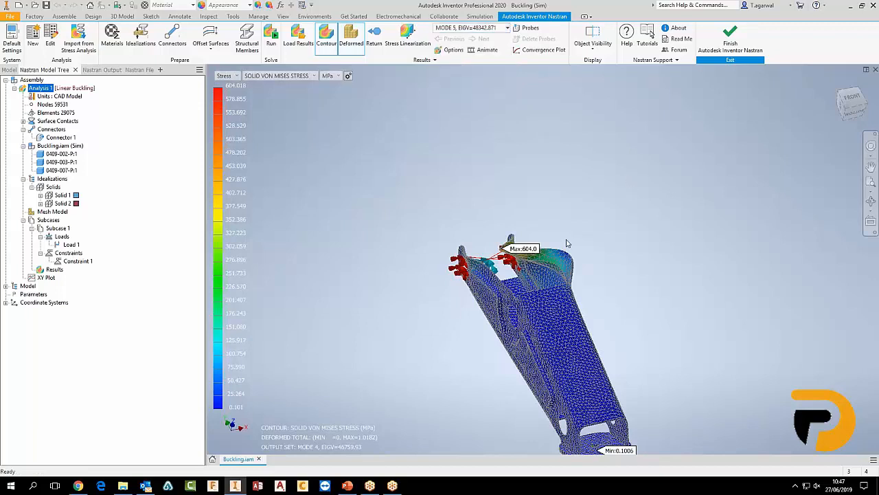
pyautogui.scroll(-2, 648, 298)
pyautogui.keyDown('shift'); pyautogui.moveTo(649, 299); pyautogui.dragTo(555, 286, button='middle'); pyautogui.keyUp('shift')
pyautogui.scroll(2, 589, 208)
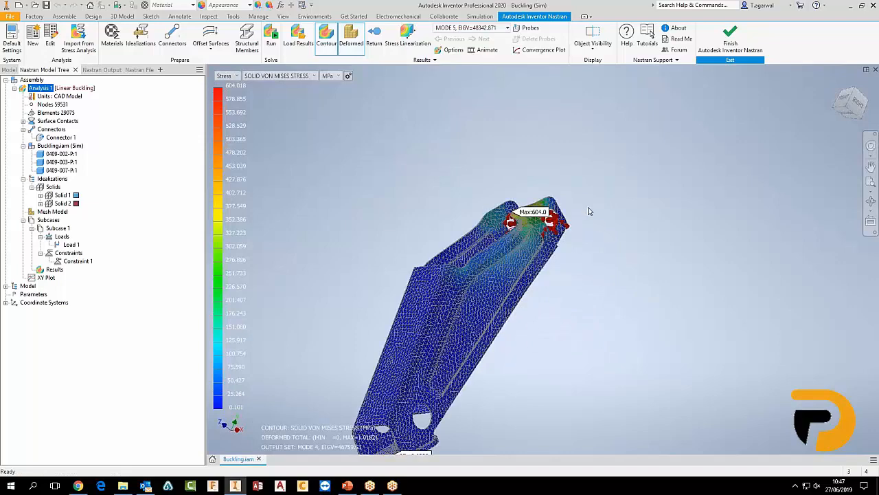
pyautogui.scroll(-2, 598, 274)
pyautogui.moveTo(598, 275)
pyautogui.keyDown('shift'); pyautogui.mouseDown(button='middle')
pyautogui.moveTo(653, 285)
pyautogui.moveTo(589, 269)
pyautogui.mouseUp(button='middle'); pyautogui.keyUp('shift')
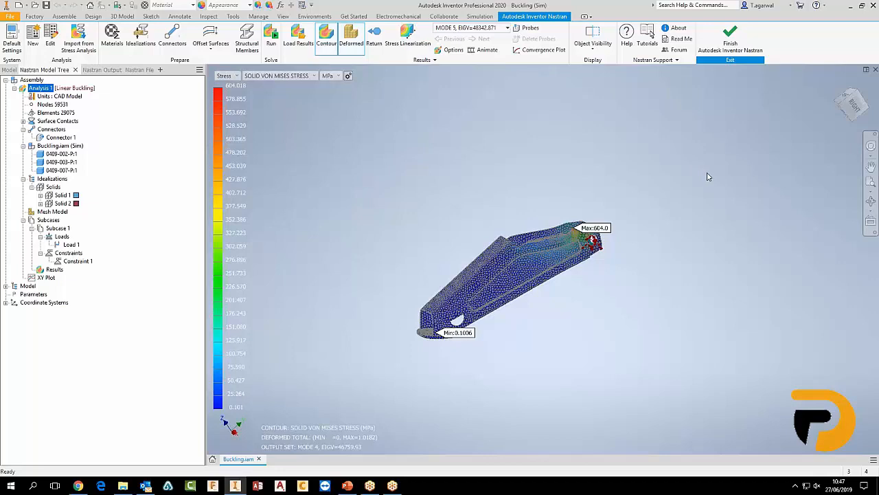
pyautogui.keyDown('shift'); pyautogui.moveTo(662, 188); pyautogui.dragTo(675, 203, button='middle'); pyautogui.keyUp('shift')
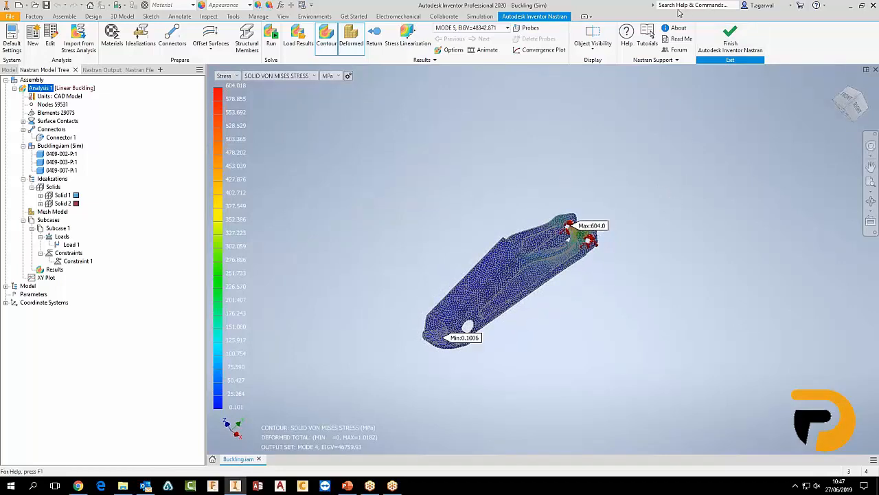
# Leave the Nastran environment and close Buckling.iam, saving the changes to the assembly and part 0409-002-P
pyautogui.click(742, 46)
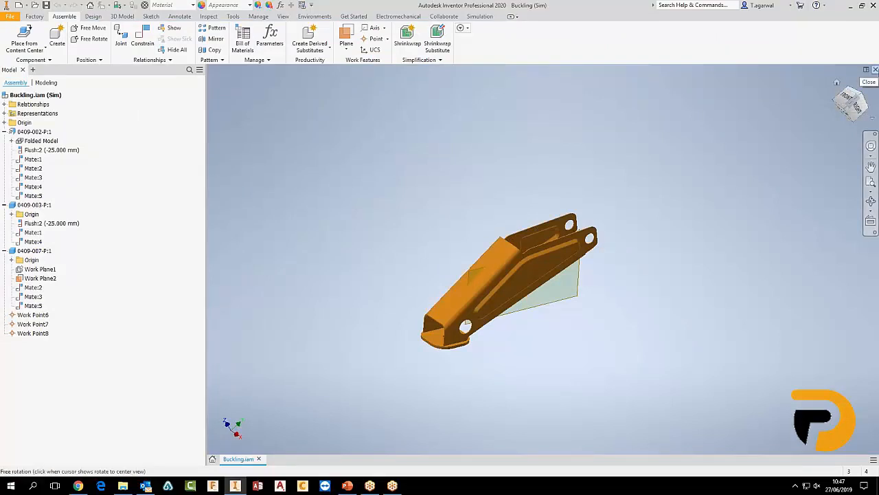
pyautogui.click(875, 69)
pyautogui.click(360, 261)
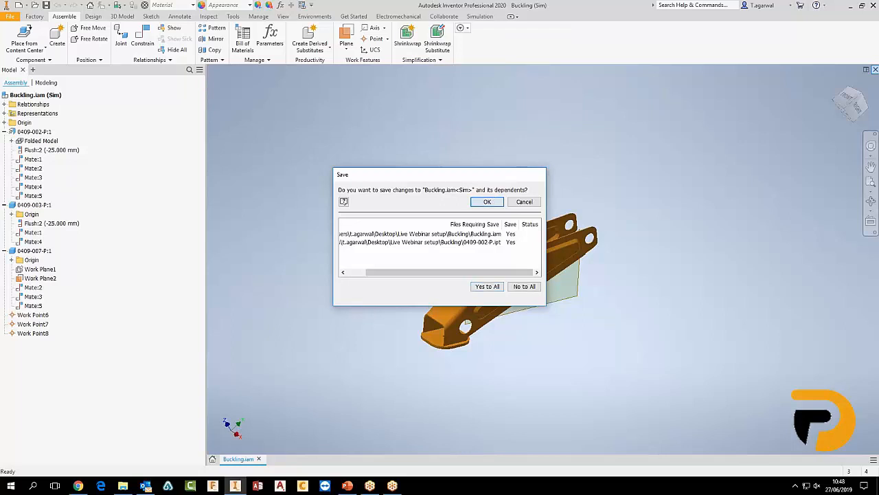
pyautogui.click(487, 201)
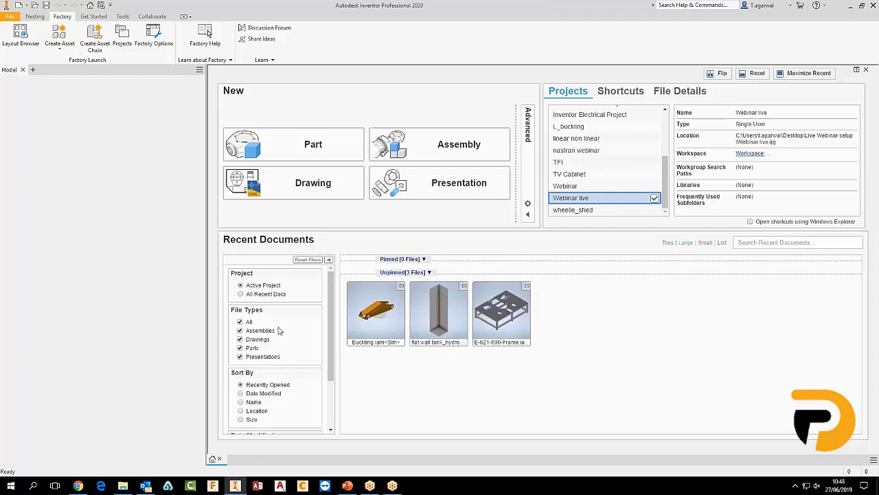
# Open the E-621-000-Frame assembly from the recent documents
pyautogui.doubleClick(523, 312)
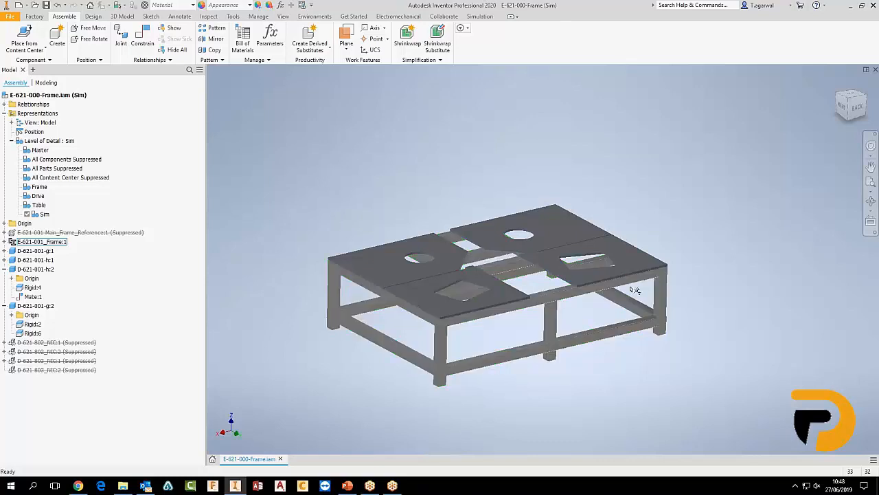
pyautogui.scroll(2, 285, 356)
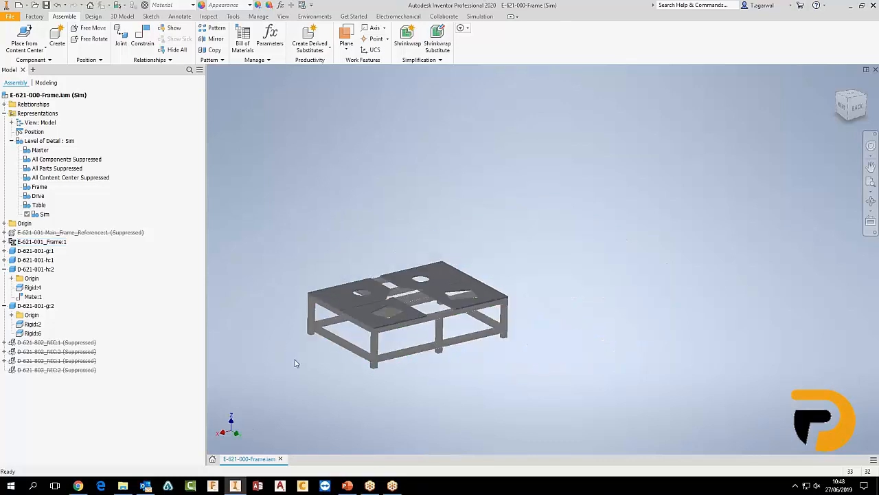
pyautogui.moveTo(295, 361); pyautogui.dragTo(310, 332, button='middle')
pyautogui.scroll(-3, 357, 328)
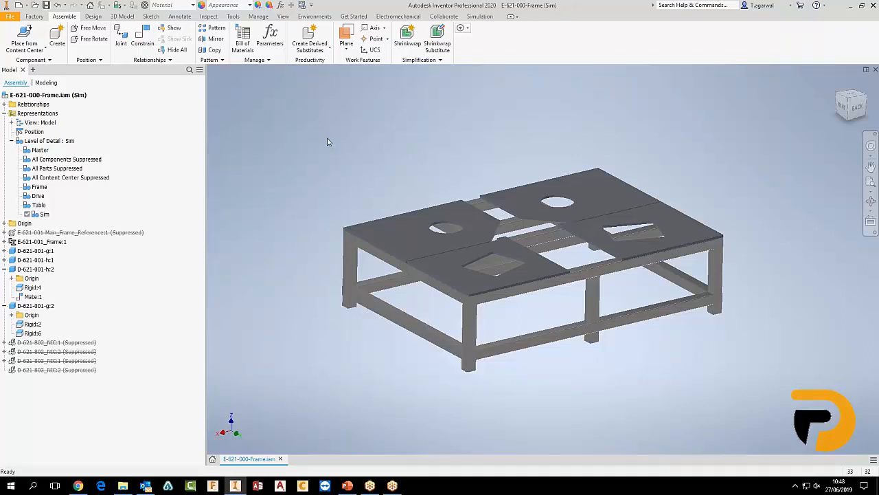
# Activate the Master level of detail and examine the complete assembly with the machines mounted on the table
pyautogui.click(314, 16)
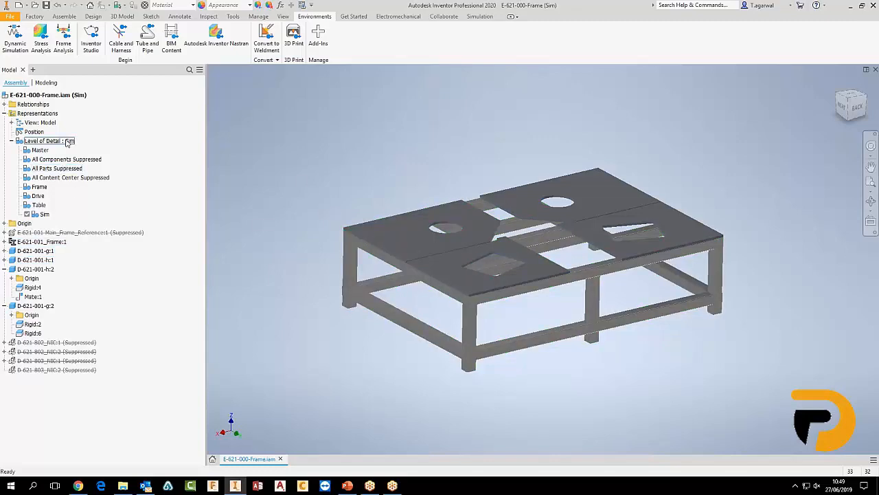
pyautogui.press('F4')
pyautogui.moveTo(325, 192); pyautogui.dragTo(323, 206)
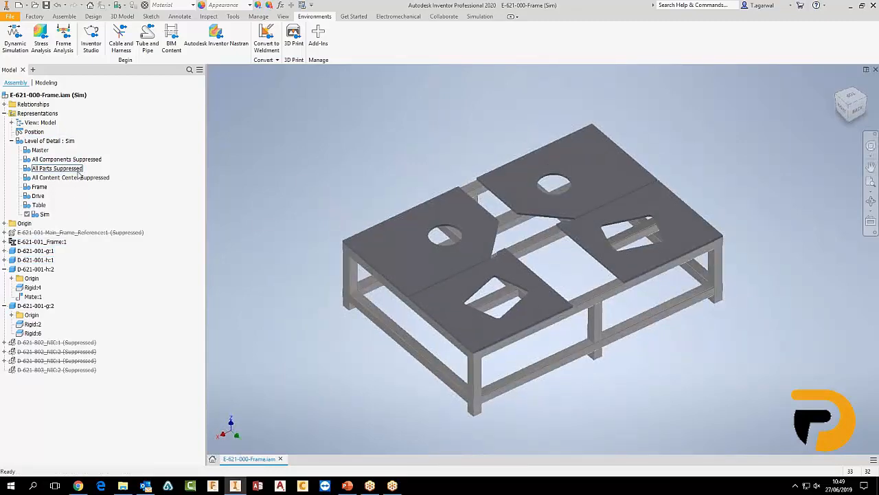
pyautogui.doubleClick(61, 151)
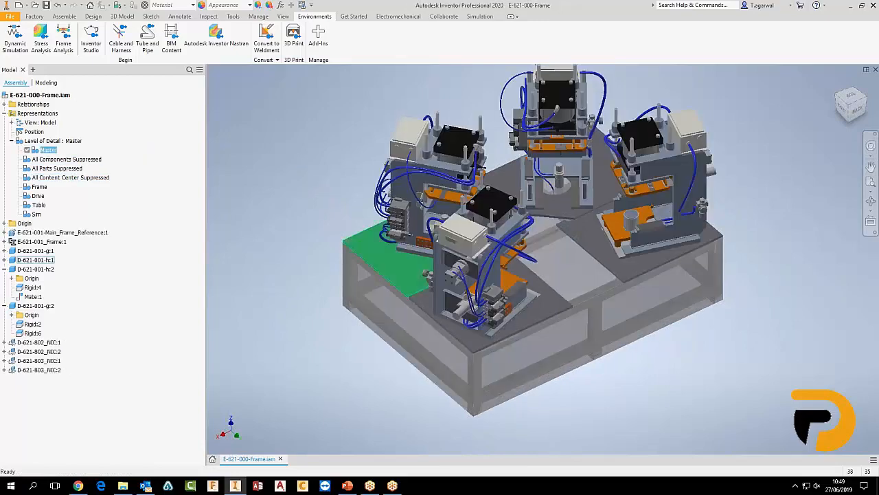
pyautogui.scroll(-3, 707, 365)
pyautogui.press('F4')
pyautogui.moveTo(684, 359); pyautogui.dragTo(667, 357)
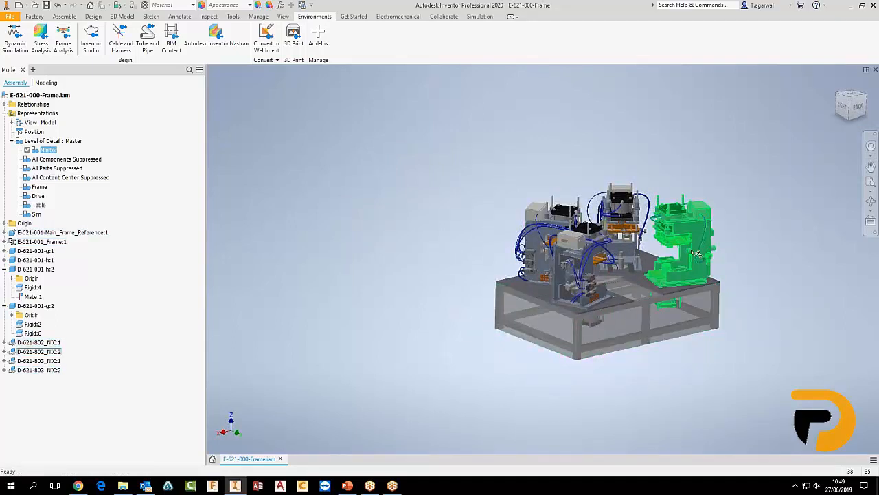
pyautogui.scroll(5, 737, 259)
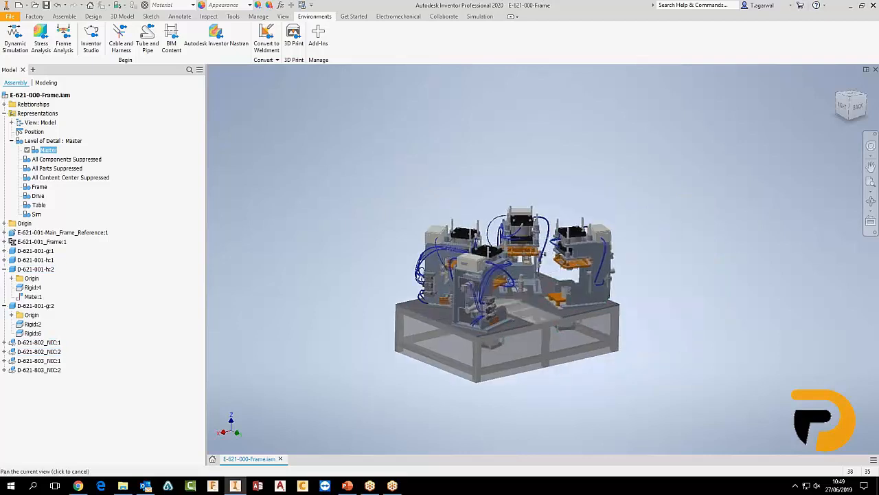
pyautogui.scroll(-4, 638, 355)
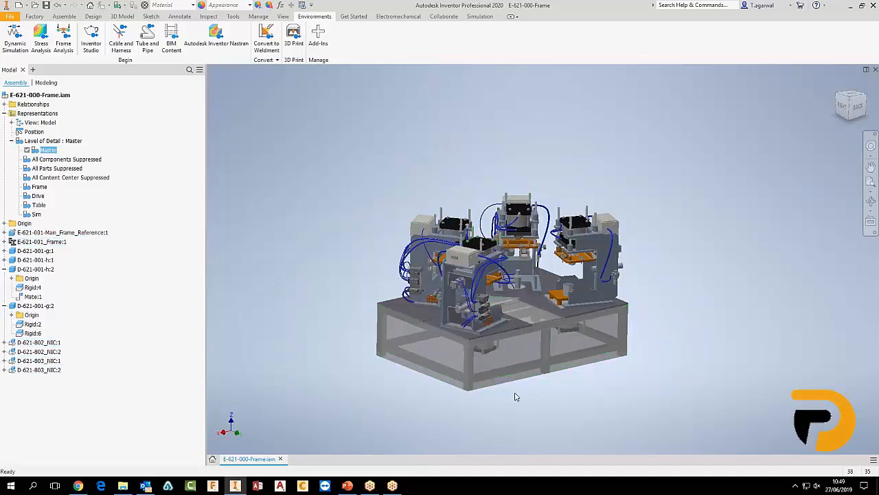
pyautogui.keyDown('shift'); pyautogui.moveTo(515, 394); pyautogui.dragTo(516, 401, button='middle'); pyautogui.keyUp('shift')
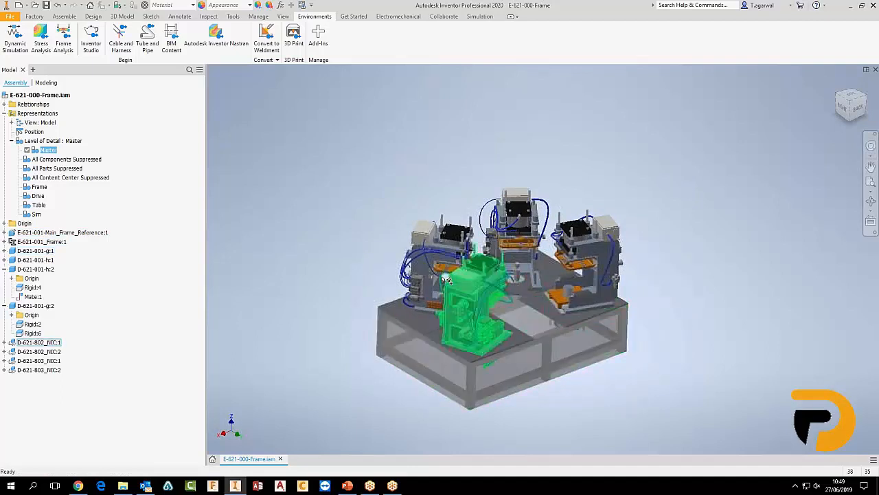
# Activate the Sim level of detail to reduce the assembly to the frame and its top plates
pyautogui.click(35, 215)
pyautogui.doubleClick(35, 214)
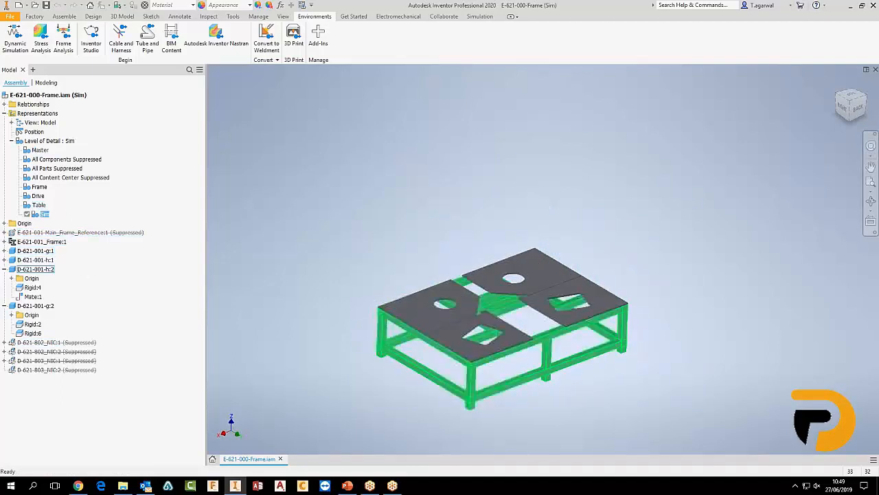
pyautogui.moveTo(589, 406); pyautogui.dragTo(637, 376, button='middle')
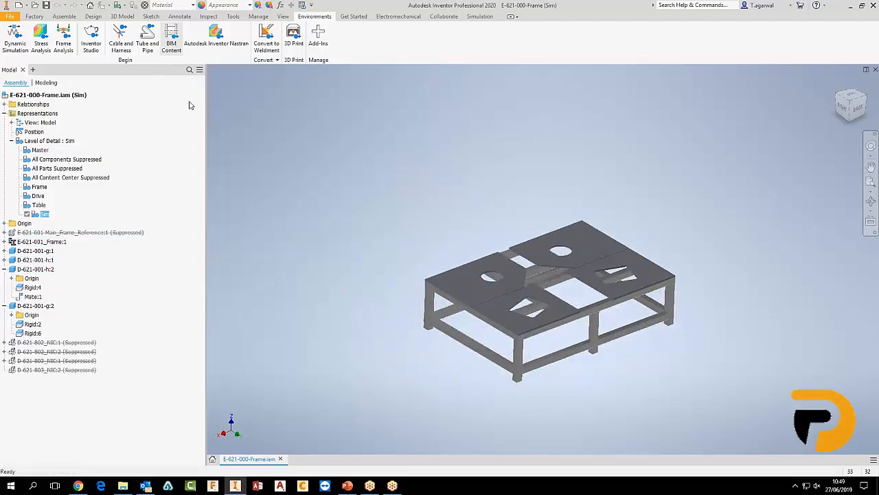
pyautogui.scroll(-3, 463, 369)
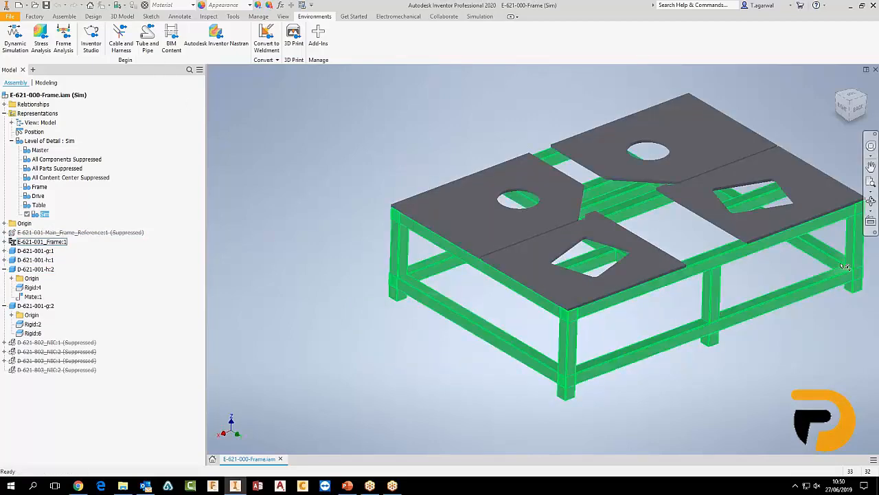
pyautogui.moveTo(800, 278); pyautogui.dragTo(696, 289, button='middle')
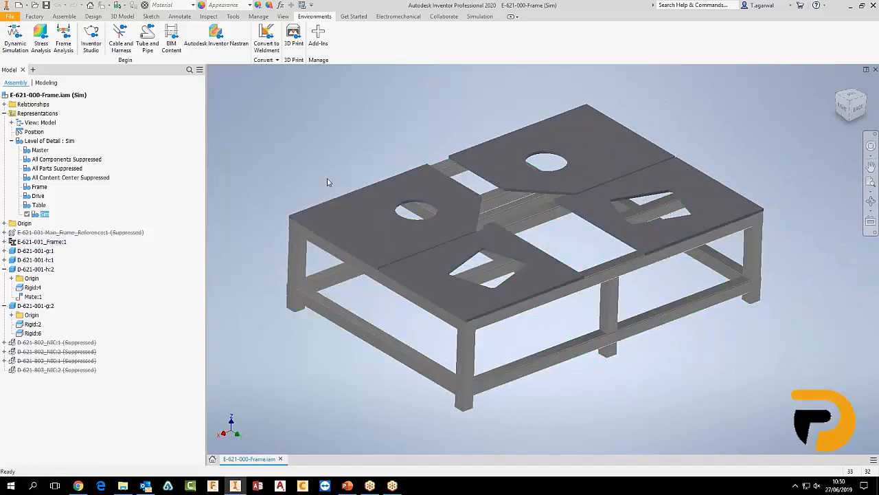
# Enter the Autodesk Inventor Nastran environment and delete the existing Analysis 1
pyautogui.click(232, 50)
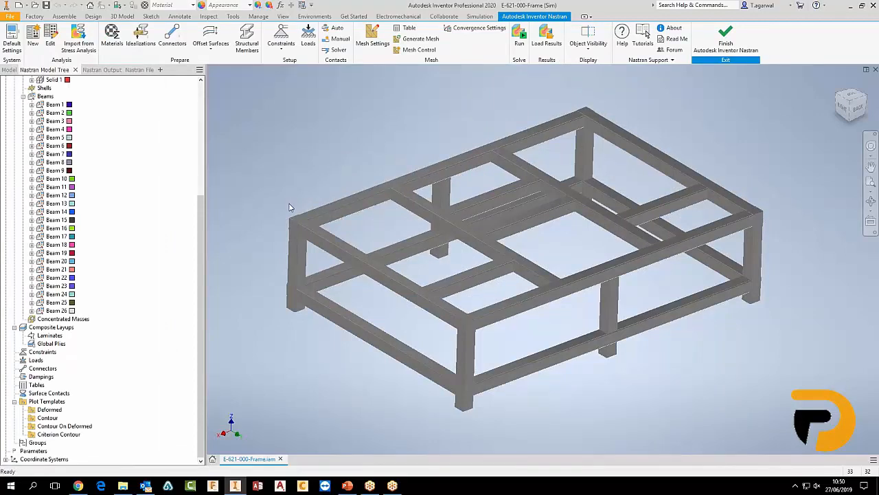
pyautogui.scroll(-3, 290, 207)
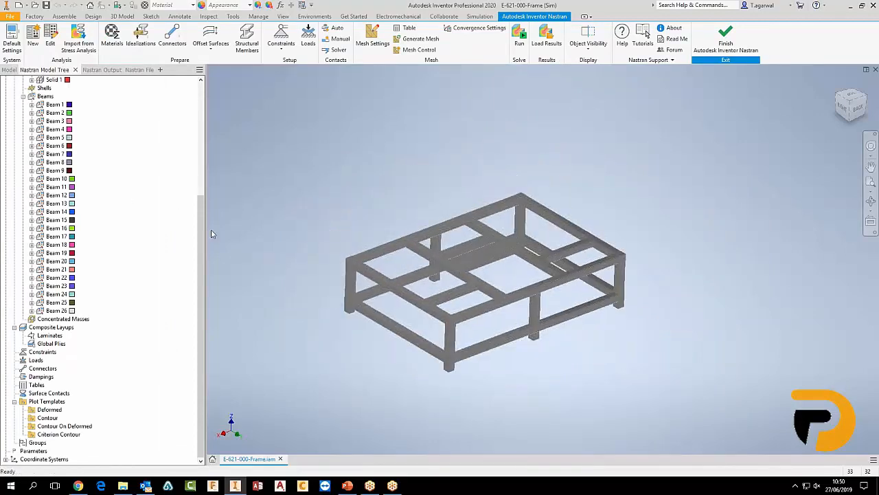
pyautogui.moveTo(202, 227); pyautogui.dragTo(202, 114)
pyautogui.rightClick(33, 89)
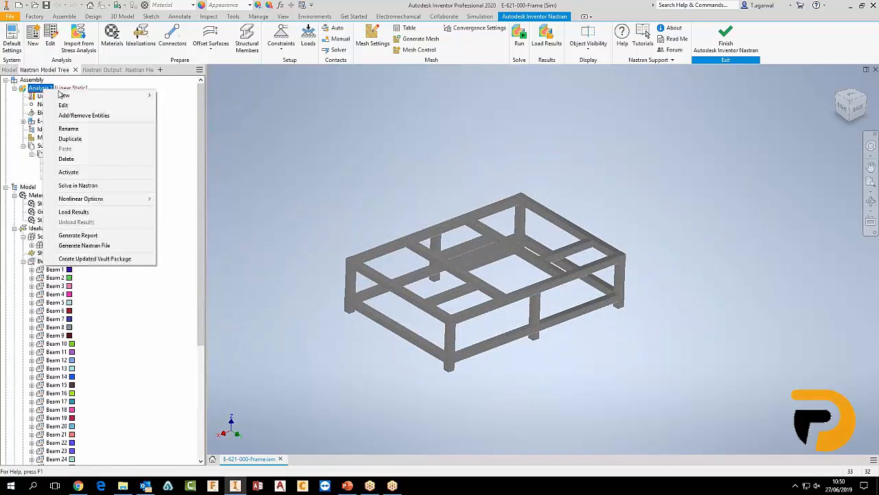
pyautogui.click(82, 160)
pyautogui.click(433, 276)
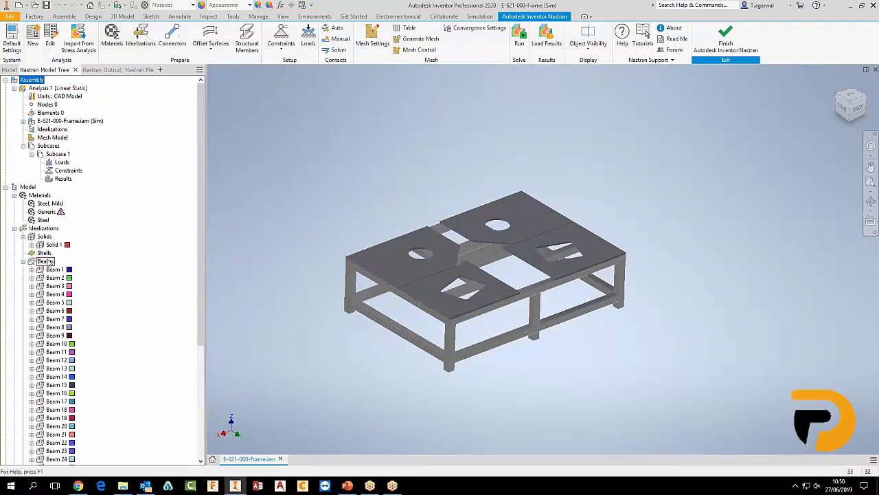
# Delete all existing solid and beam idealizations from the Nastran model
pyautogui.rightClick(44, 228)
pyautogui.click(69, 259)
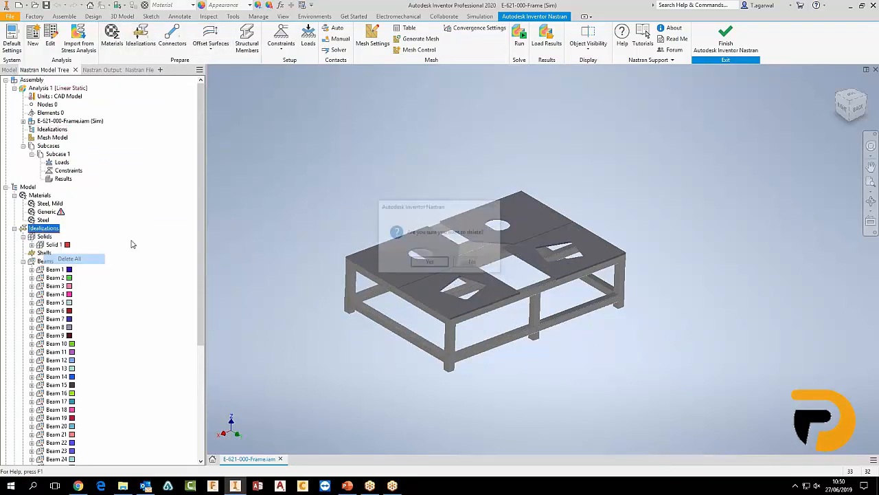
pyautogui.click(420, 261)
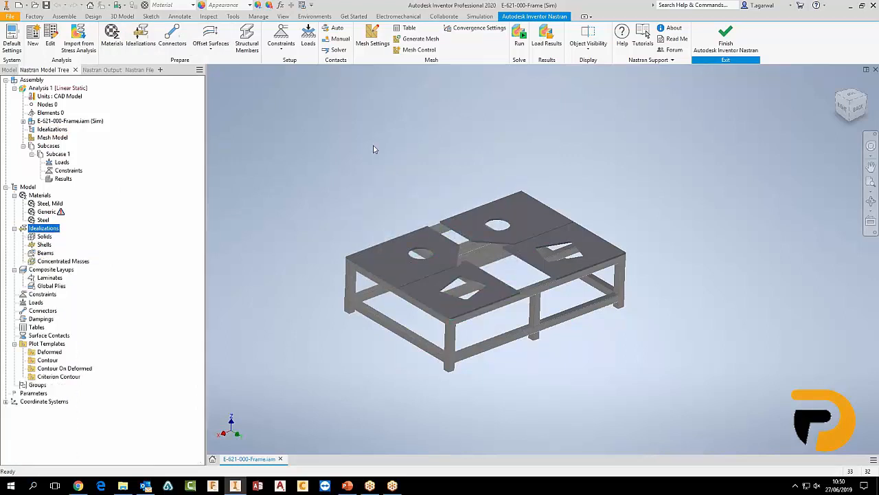
pyautogui.moveTo(471, 265); pyautogui.dragTo(532, 255, button='middle')
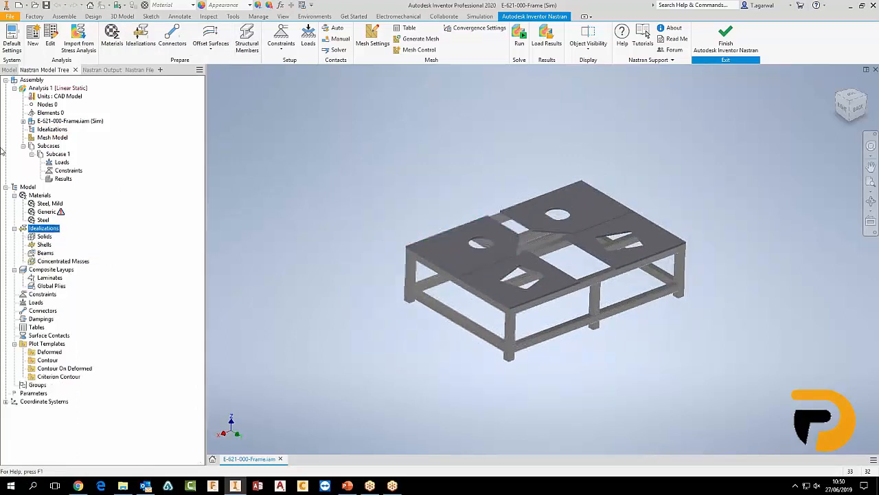
pyautogui.moveTo(380, 204); pyautogui.dragTo(363, 213, button='middle')
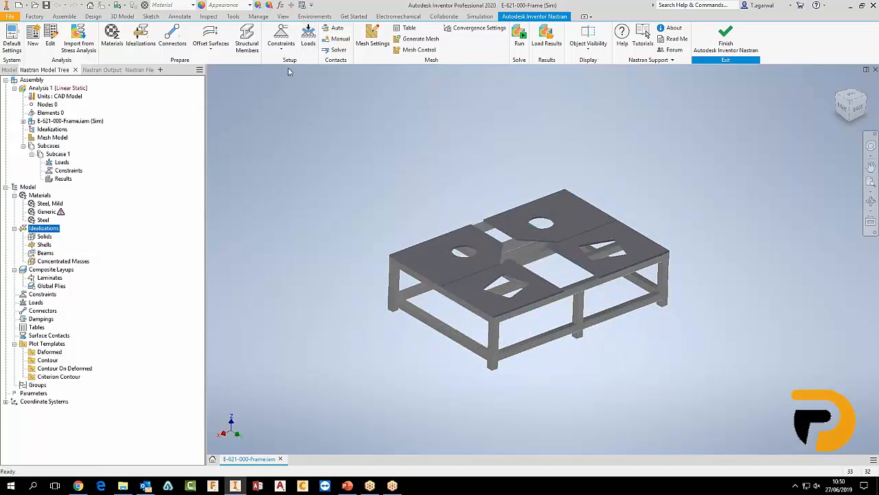
# Convert all ISO 80x80x3 frame members listed as solids to beams with Structural Members
pyautogui.click(245, 47)
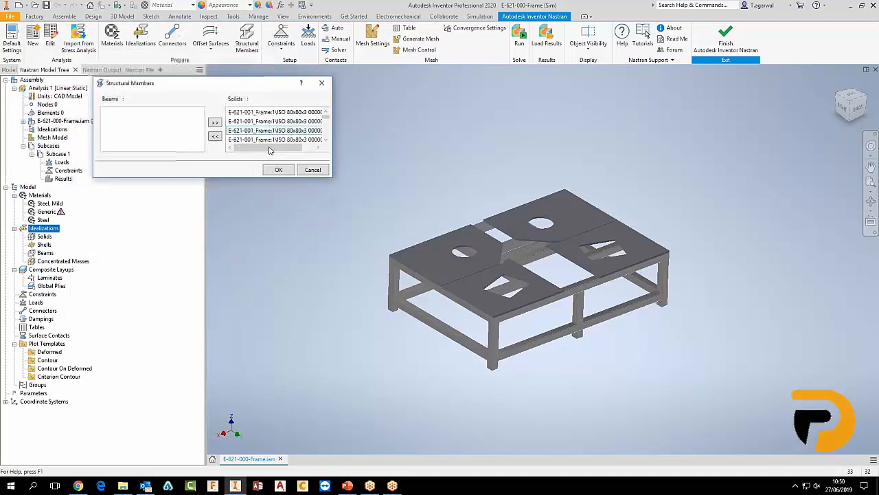
pyautogui.click(266, 112)
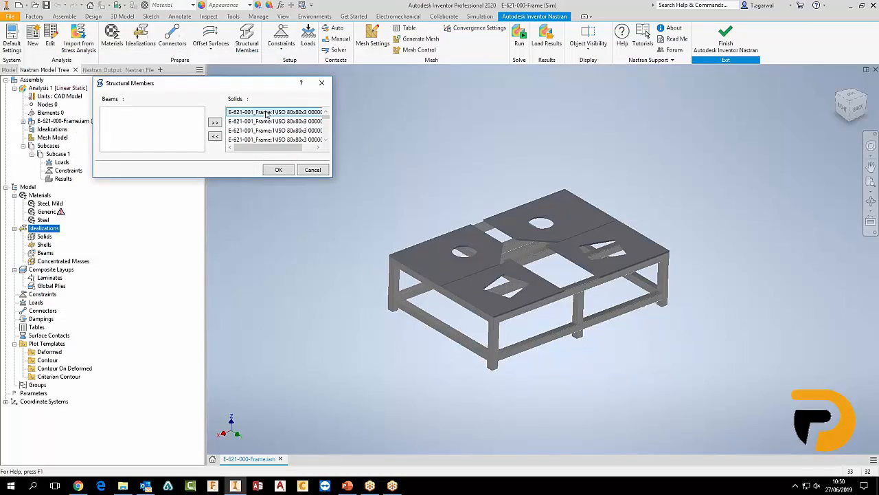
pyautogui.click(325, 139)
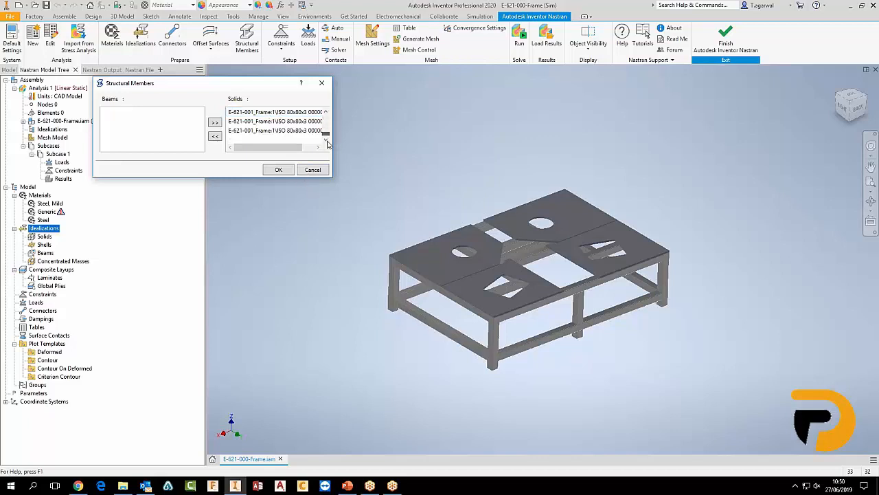
pyautogui.keyDown('shift'); pyautogui.click(287, 135); pyautogui.keyUp('shift')
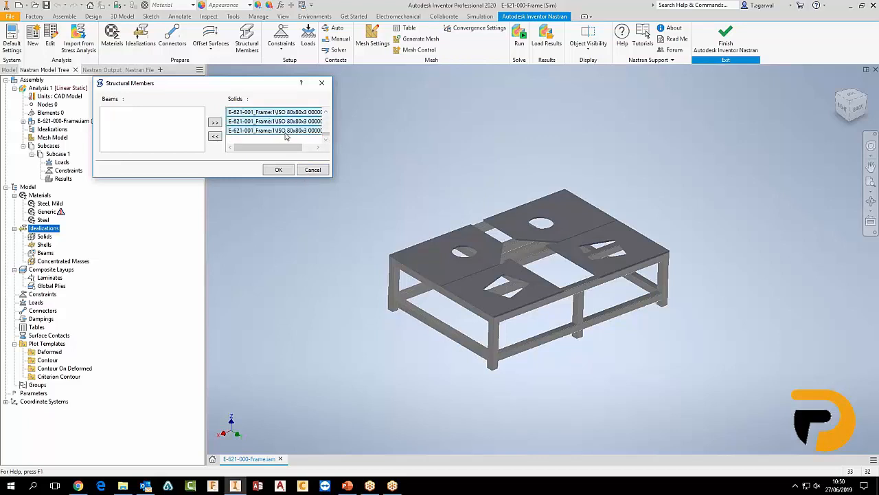
pyautogui.click(216, 138)
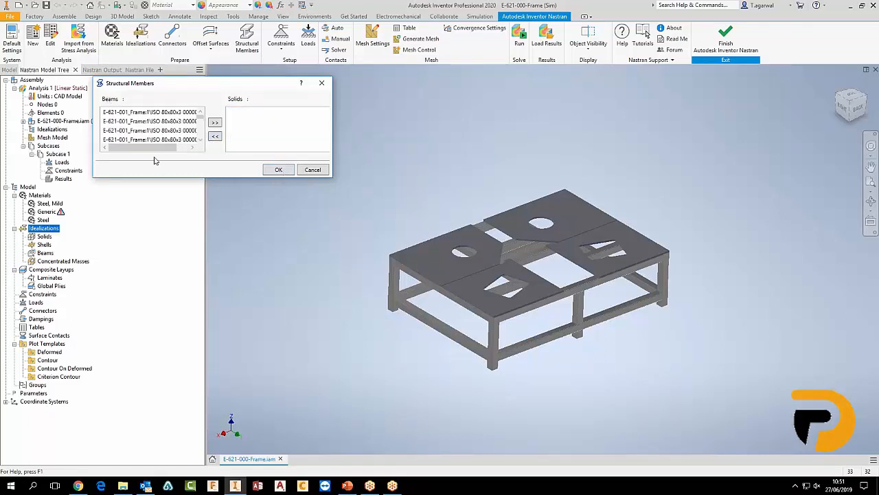
pyautogui.click(277, 171)
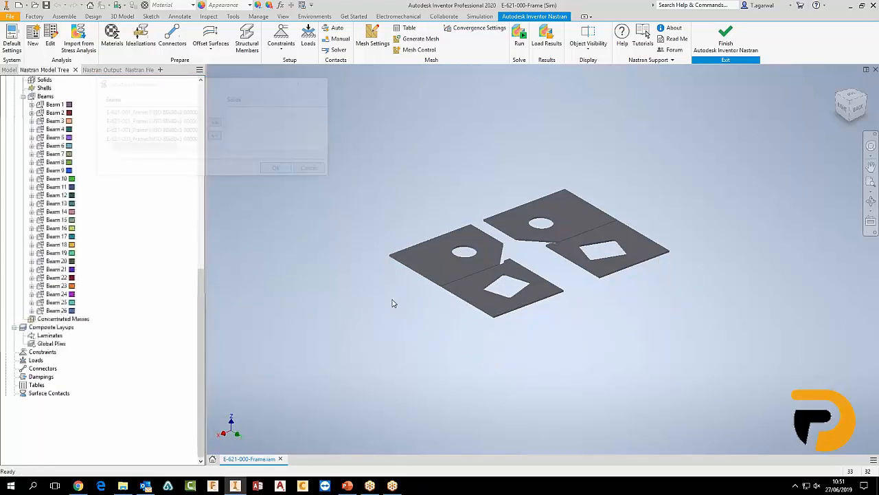
pyautogui.moveTo(197, 309); pyautogui.dragTo(198, 147)
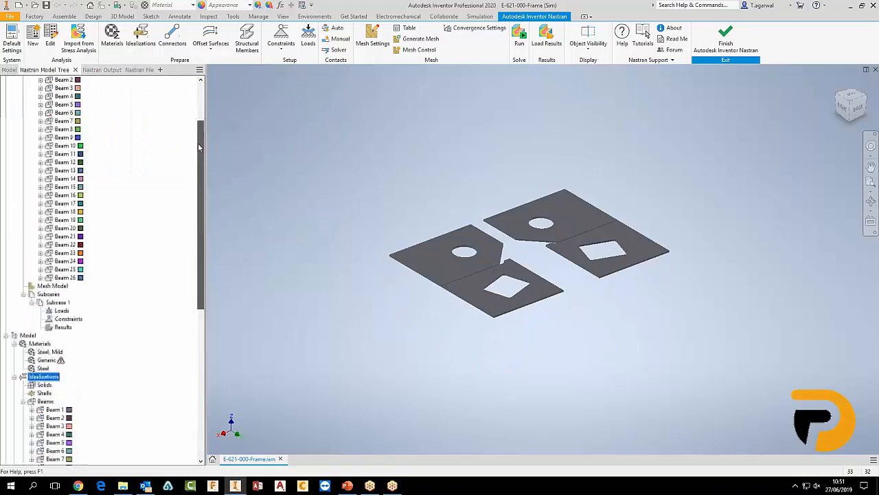
pyautogui.scroll(-3, 198, 147)
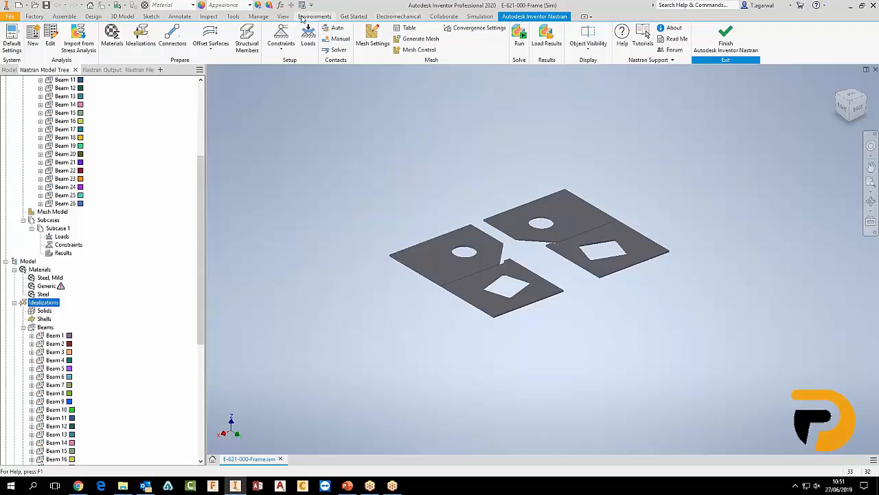
# Turn on the visibility of 3D sketches to show the frame's centrelines, and return to the Nastran tools
pyautogui.click(282, 16)
pyautogui.click(21, 42)
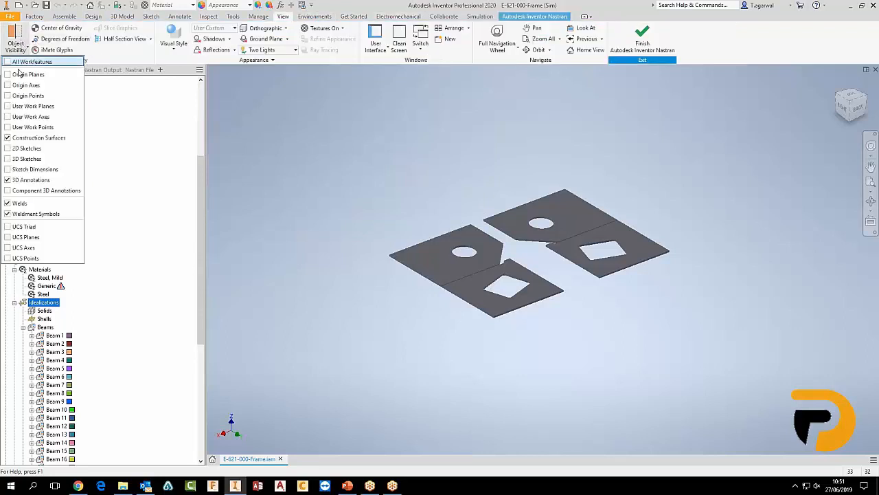
pyautogui.click(7, 160)
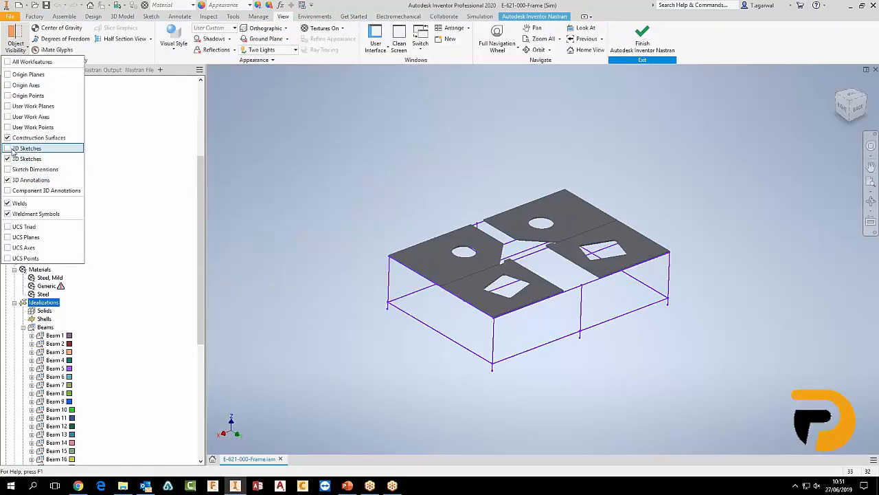
pyautogui.click(16, 41)
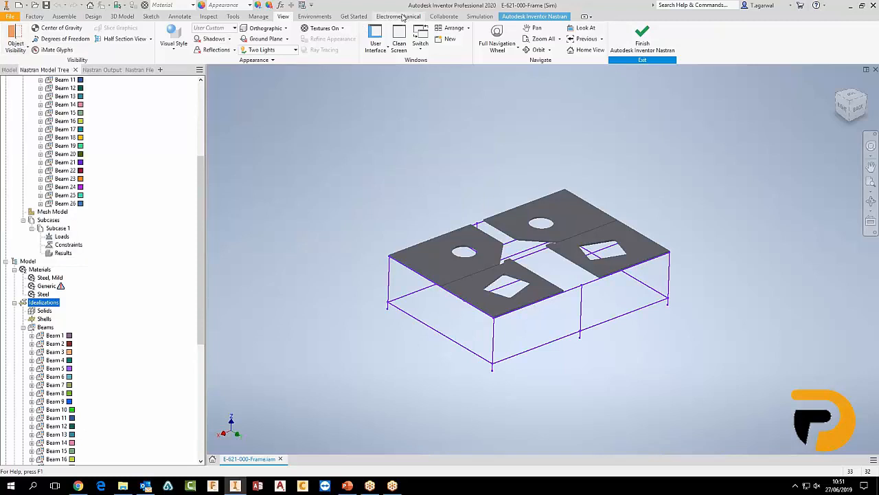
pyautogui.click(315, 17)
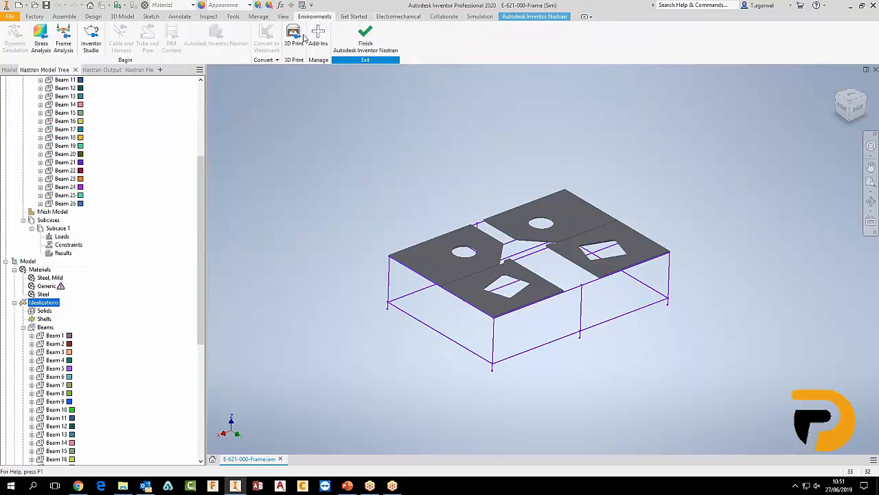
pyautogui.click(529, 16)
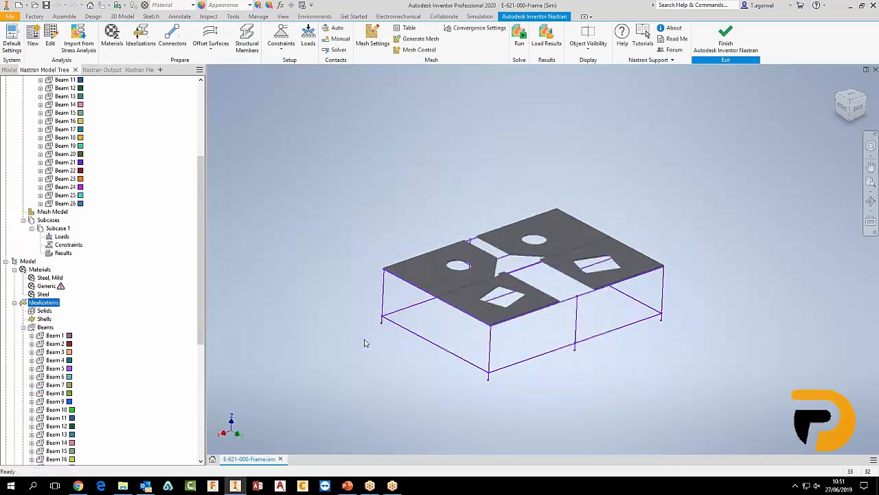
# Open the Beam 1 idealization for editing and examine its line element type options, leaving it on Bar
pyautogui.scroll(6, 203, 122)
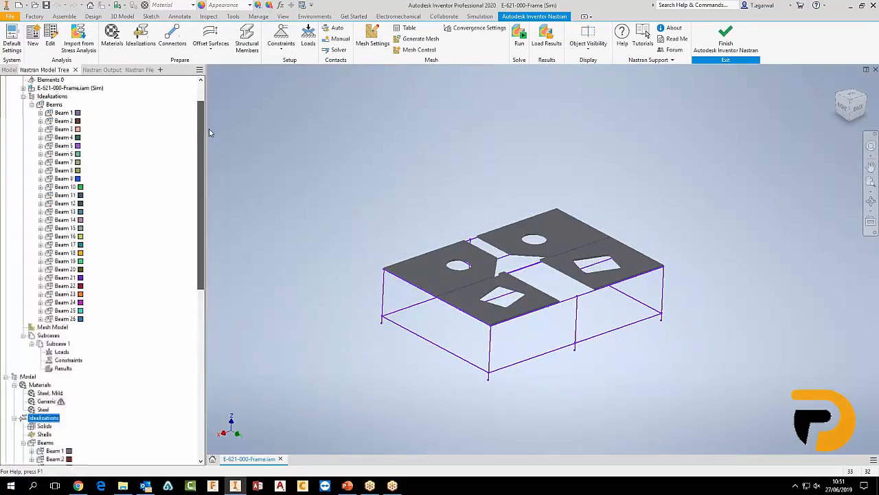
pyautogui.click(60, 130)
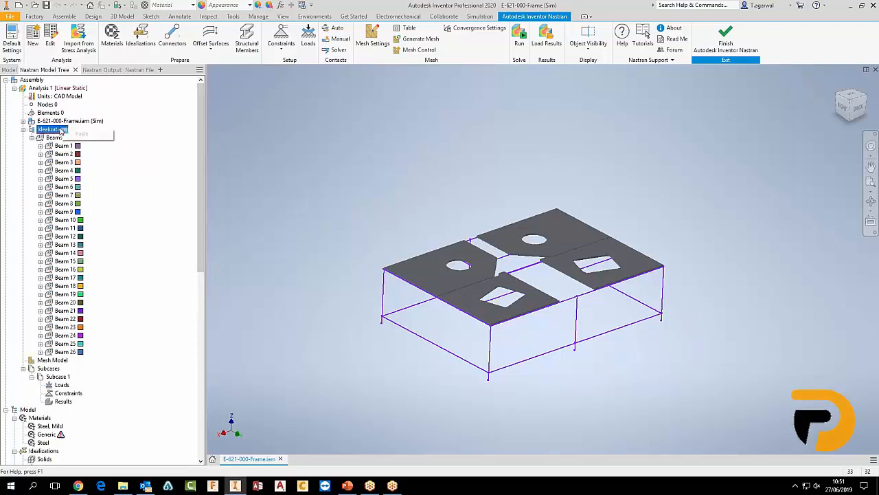
pyautogui.rightClick(57, 150)
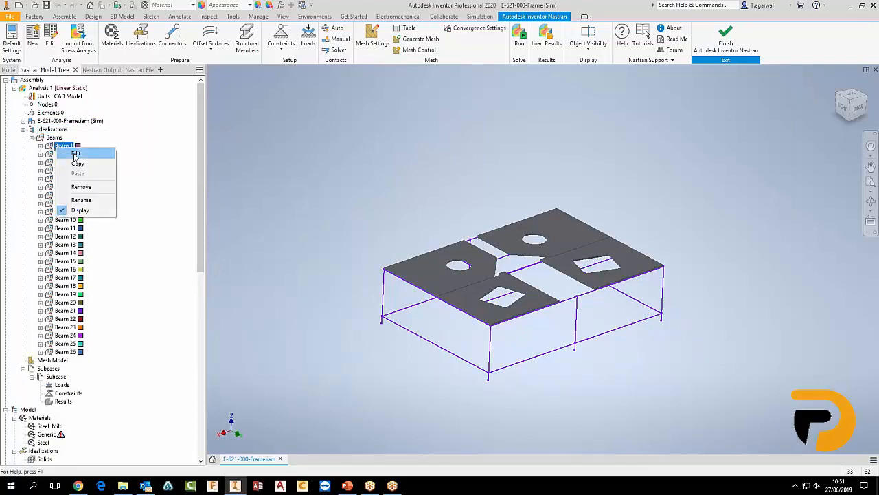
pyautogui.click(76, 156)
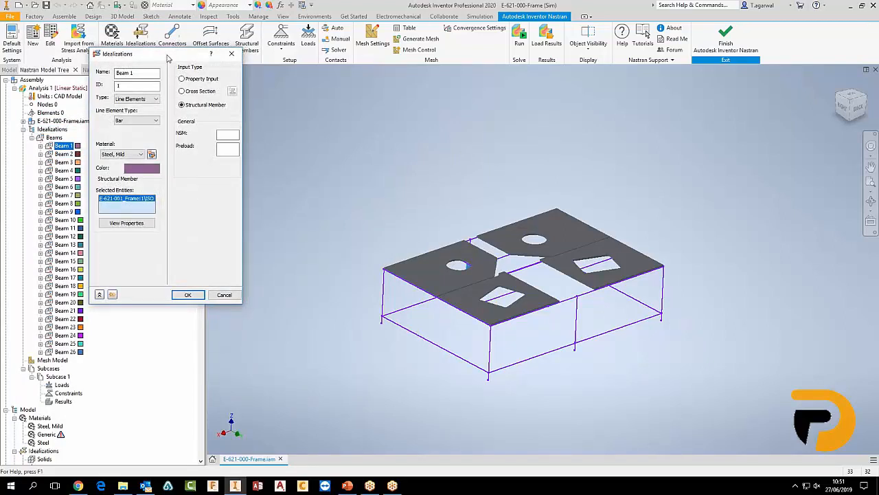
pyautogui.moveTo(167, 58); pyautogui.dragTo(219, 70)
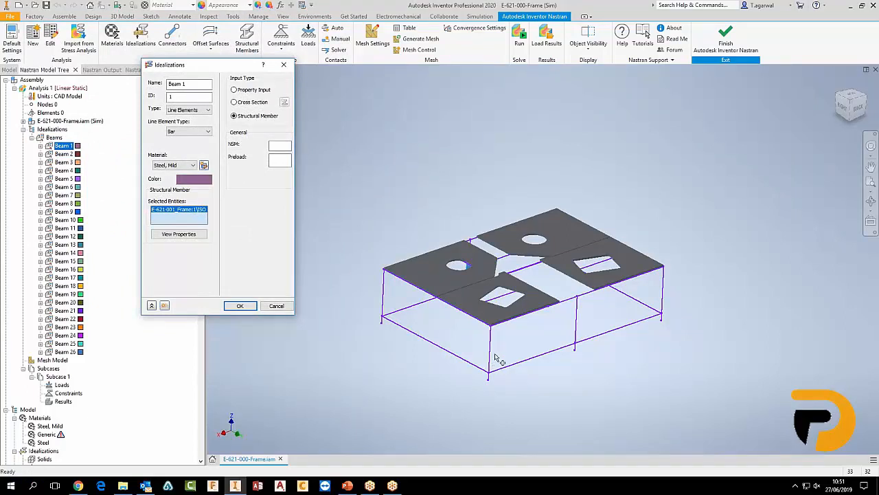
pyautogui.click(186, 110)
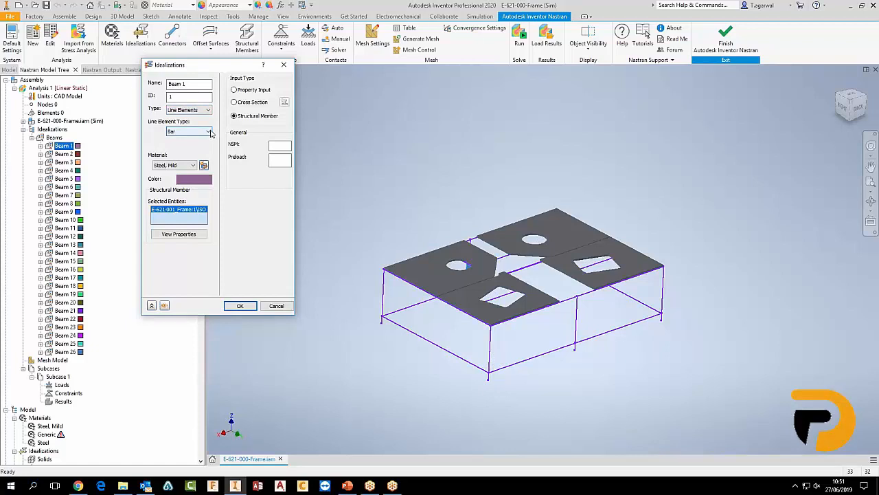
pyautogui.click(209, 132)
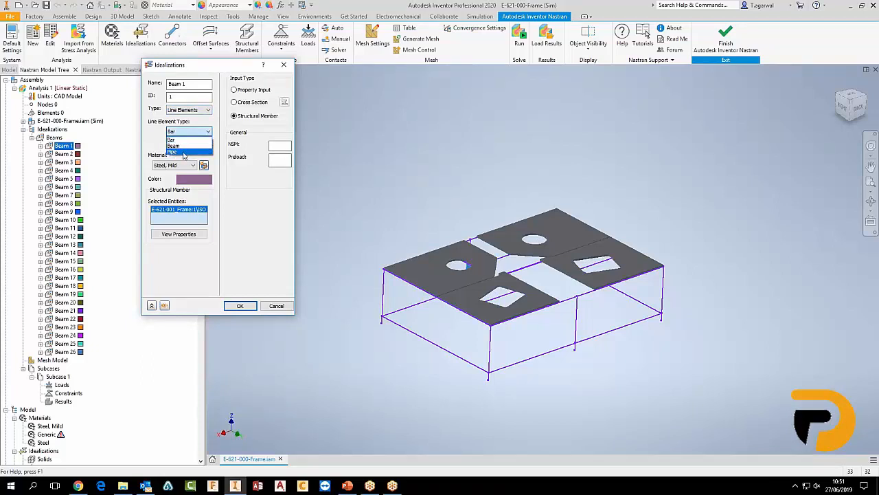
pyautogui.click(180, 145)
pyautogui.click(191, 131)
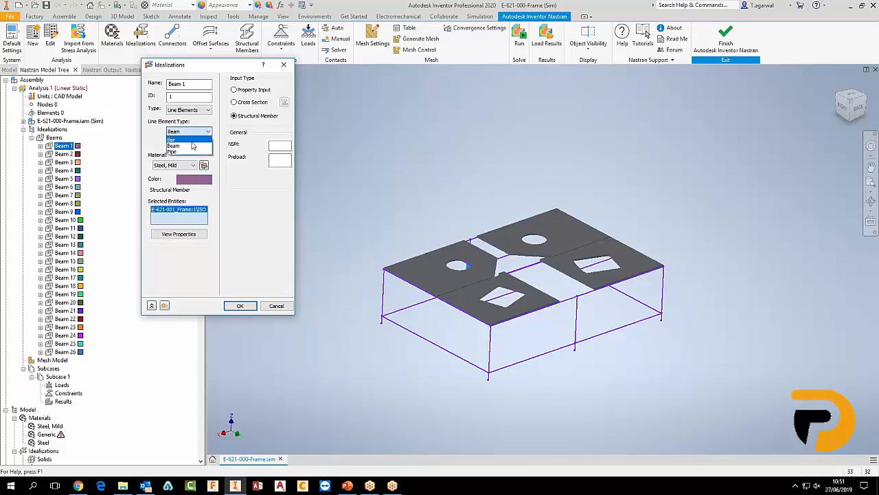
pyautogui.click(180, 140)
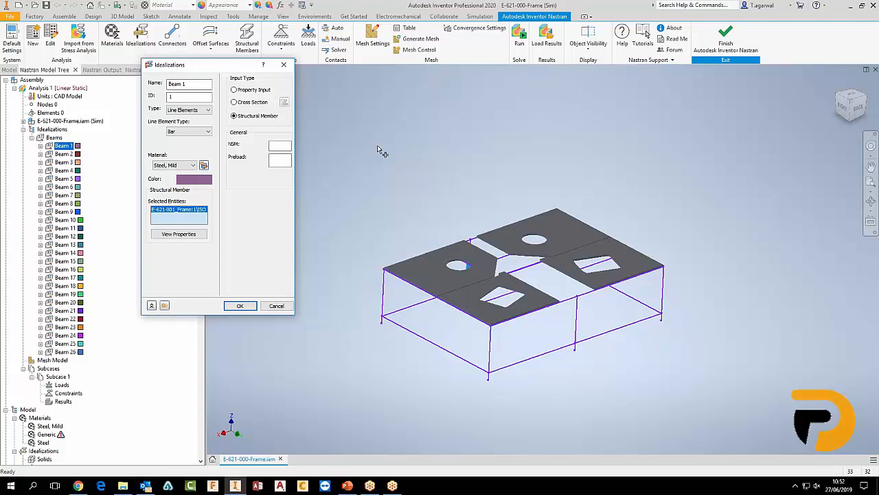
# Examine the Cross Section input for Beam 1, return to the Structural Member input type and cancel the edit
pyautogui.click(234, 103)
pyautogui.click(284, 102)
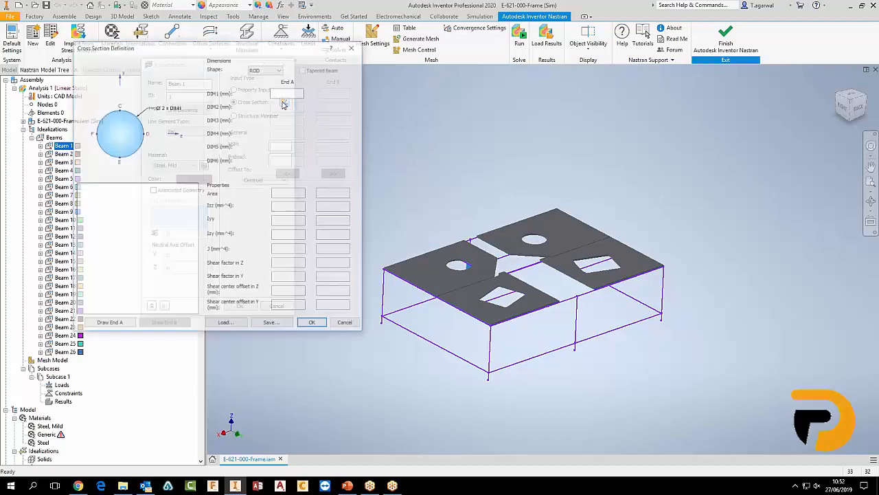
pyautogui.moveTo(235, 52); pyautogui.dragTo(282, 72)
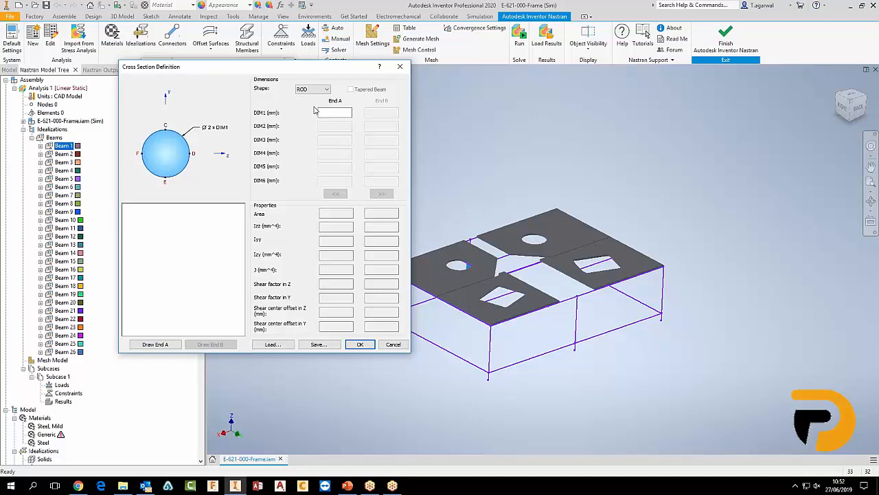
pyautogui.click(400, 66)
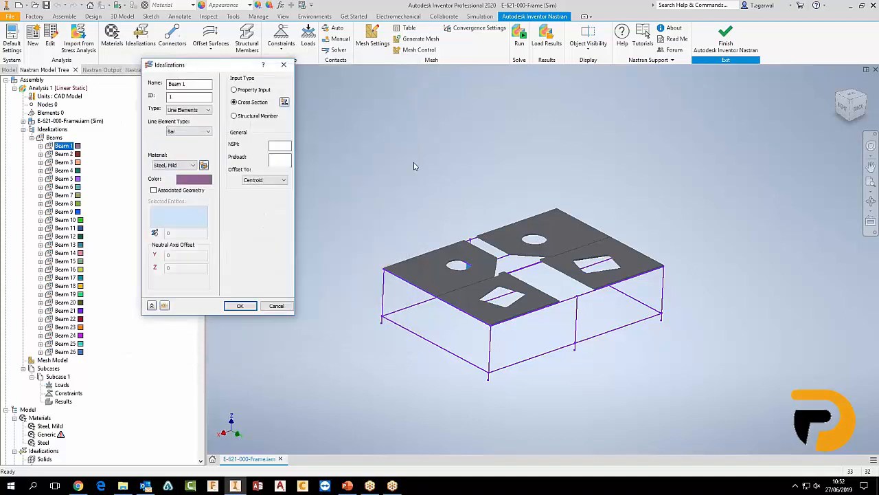
pyautogui.click(234, 115)
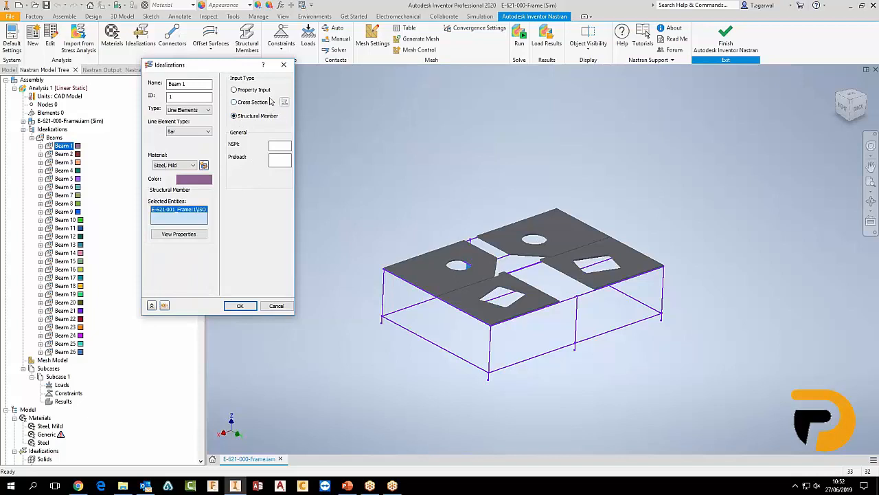
pyautogui.click(276, 307)
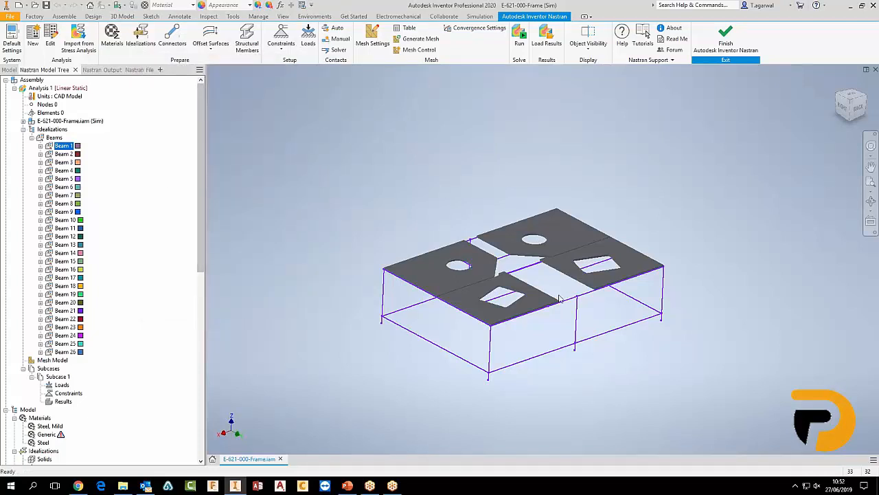
# Create a solid-element idealization in Steel, Mild associated with the four top plates
pyautogui.click(140, 38)
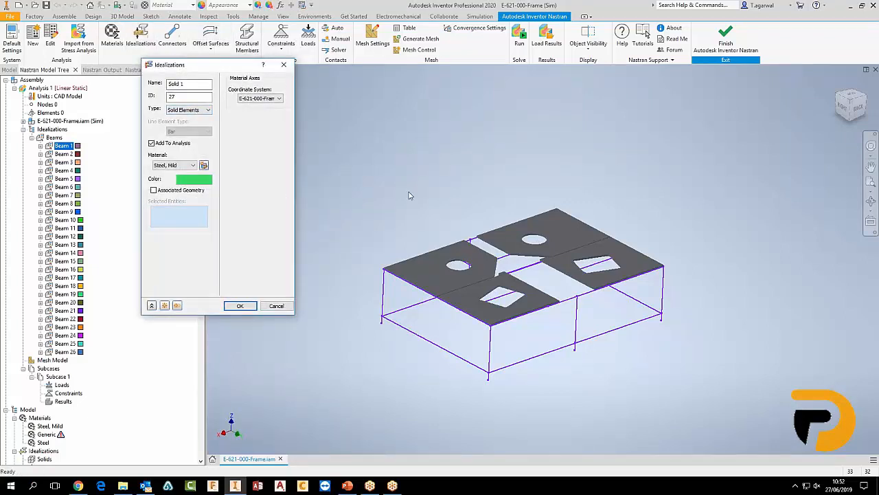
pyautogui.keyDown('shift'); pyautogui.moveTo(409, 197); pyautogui.dragTo(398, 269, button='middle'); pyautogui.keyUp('shift')
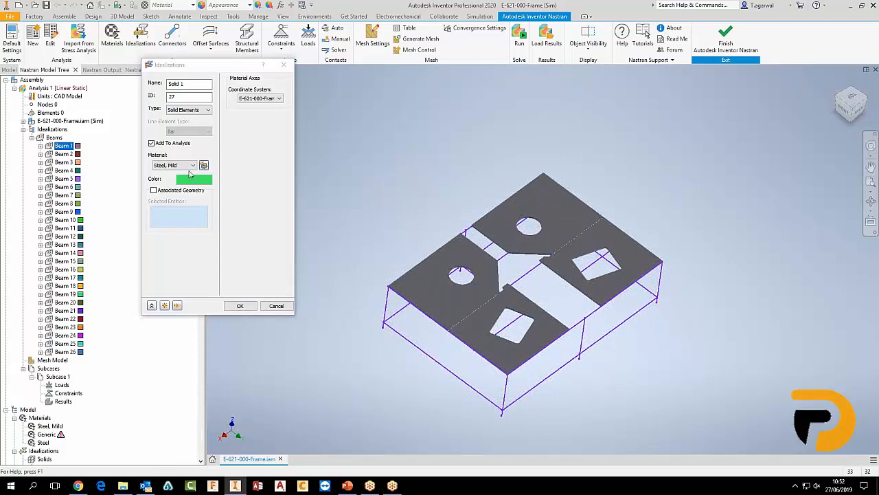
pyautogui.click(153, 190)
pyautogui.click(439, 289)
pyautogui.click(550, 217)
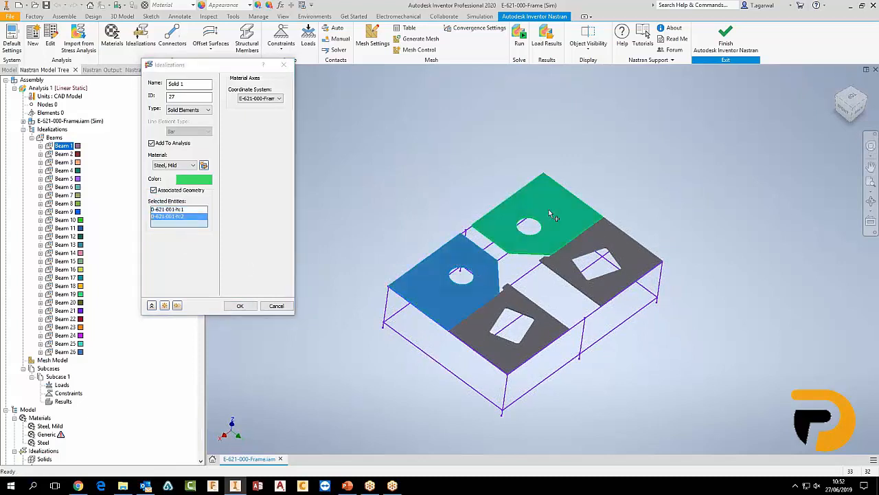
pyautogui.click(638, 262)
pyautogui.click(546, 338)
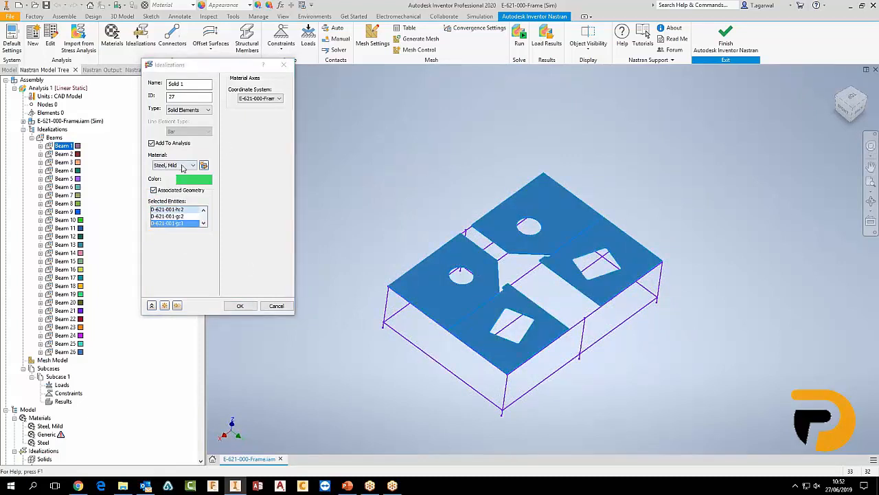
pyautogui.click(184, 165)
pyautogui.click(168, 173)
pyautogui.click(239, 305)
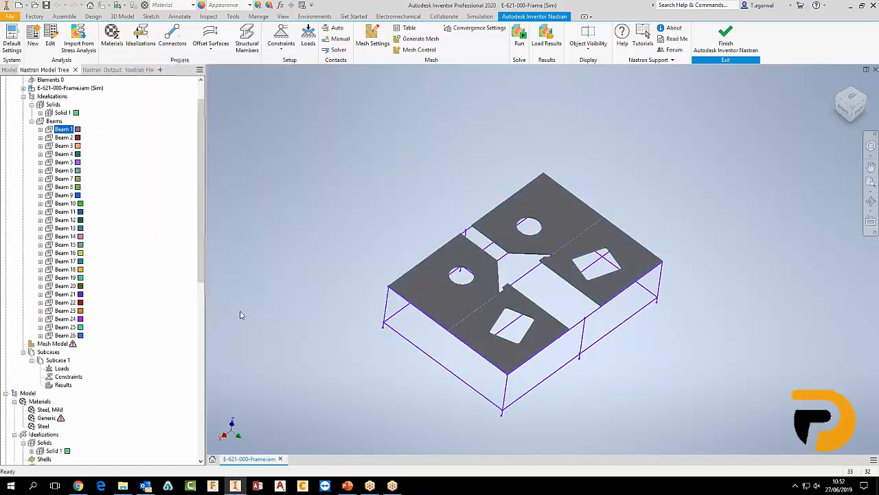
# Add a fixed structural constraint to the lower end points of all the frame legs in Subcase 1
pyautogui.scroll(2, 199, 169)
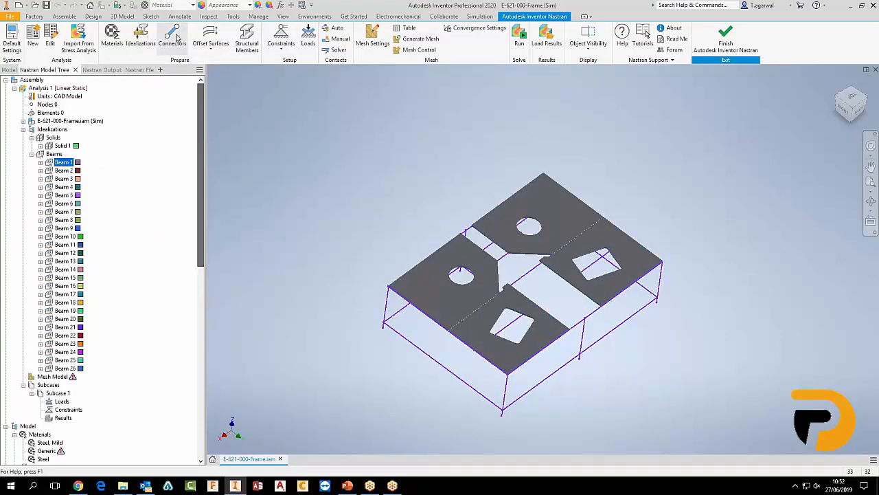
pyautogui.keyDown('shift'); pyautogui.moveTo(328, 176); pyautogui.dragTo(351, 147, button='middle'); pyautogui.keyUp('shift')
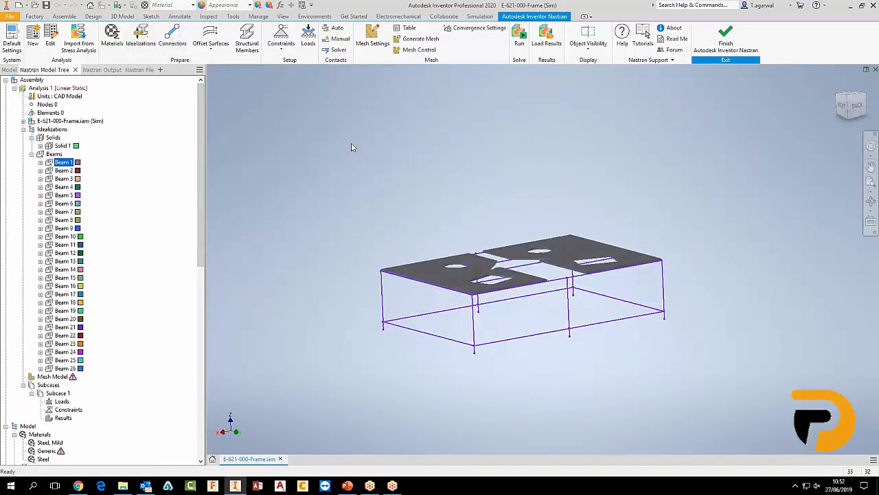
pyautogui.click(284, 35)
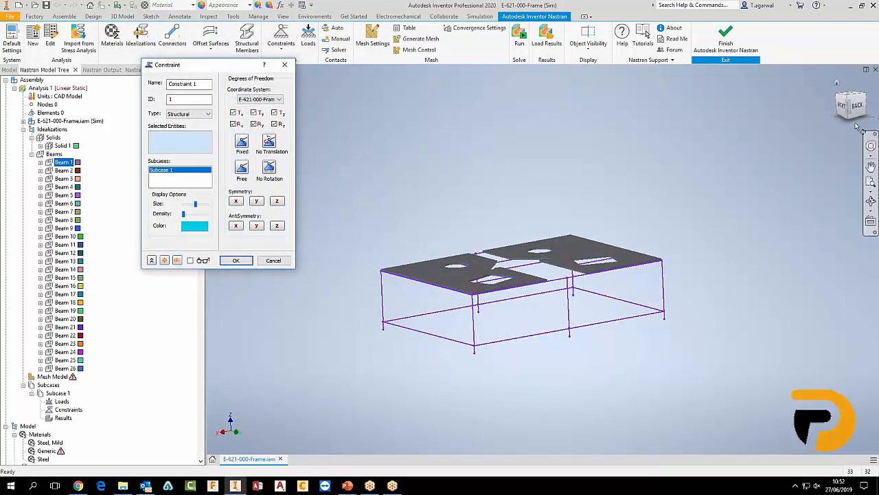
pyautogui.keyDown('shift'); pyautogui.moveTo(842, 141); pyautogui.dragTo(854, 133, button='middle'); pyautogui.keyUp('shift')
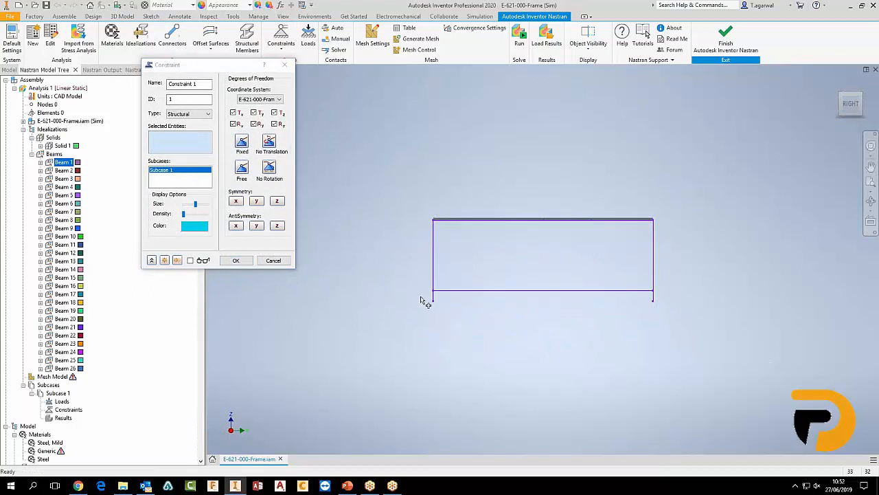
pyautogui.moveTo(430, 303); pyautogui.dragTo(675, 331)
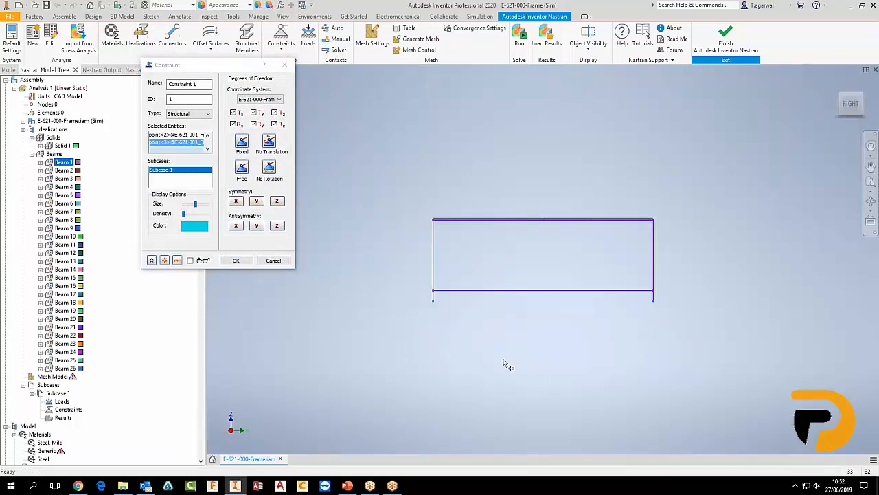
pyautogui.click(243, 146)
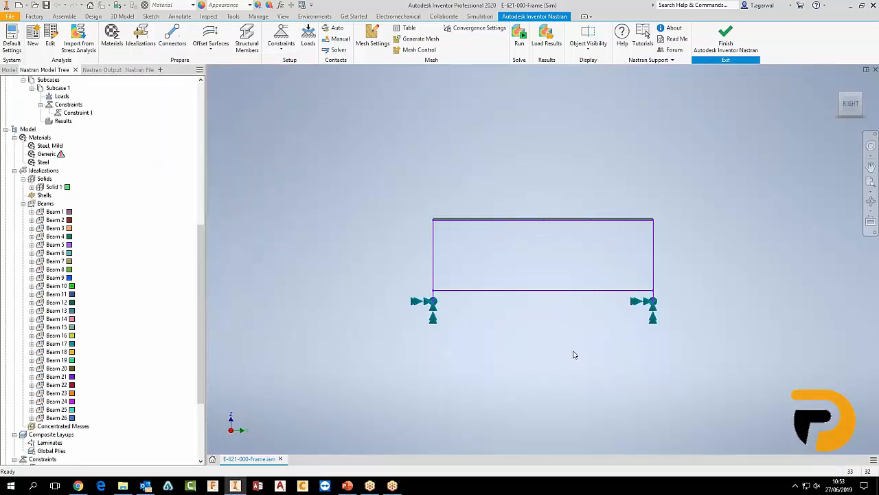
# Add a gravity load to Subcase 1 with a Z component of -9810 mm/s^2
pyautogui.press('F6')
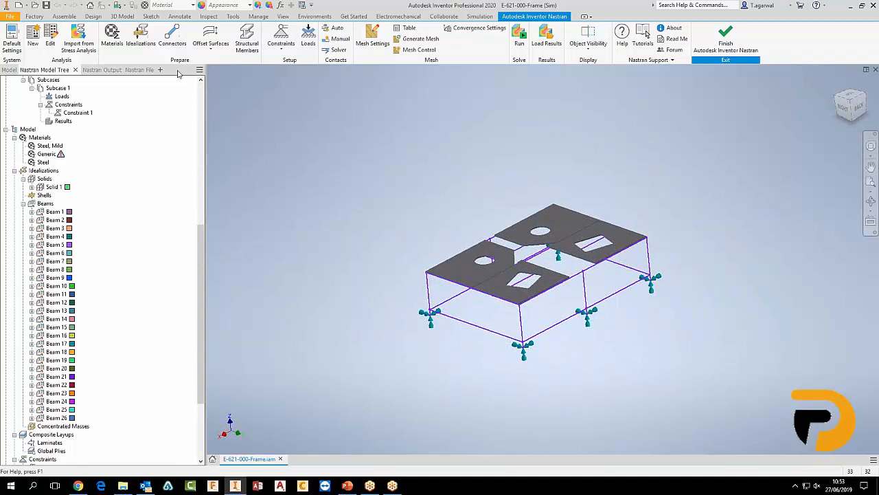
pyautogui.click(309, 39)
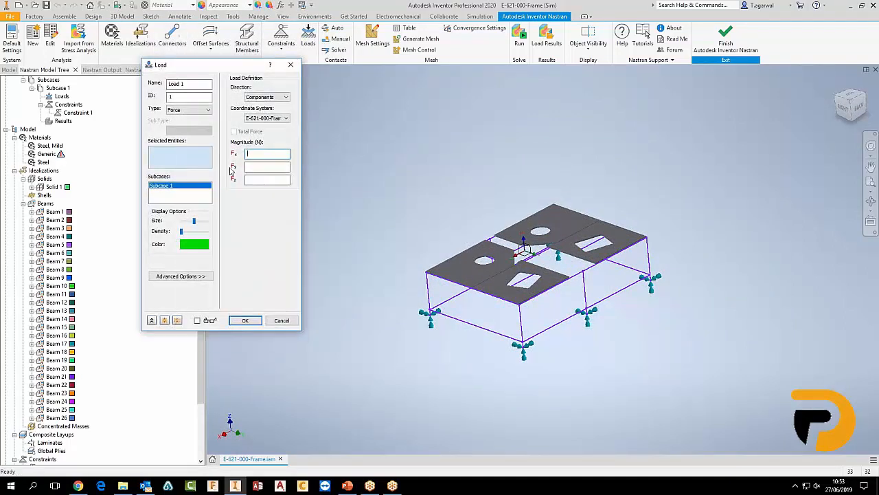
pyautogui.click(207, 110)
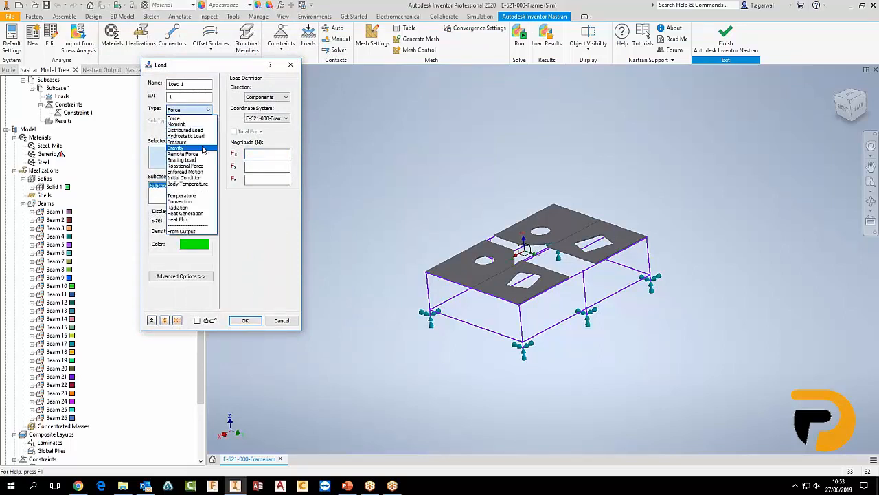
pyautogui.click(176, 148)
pyautogui.click(268, 179)
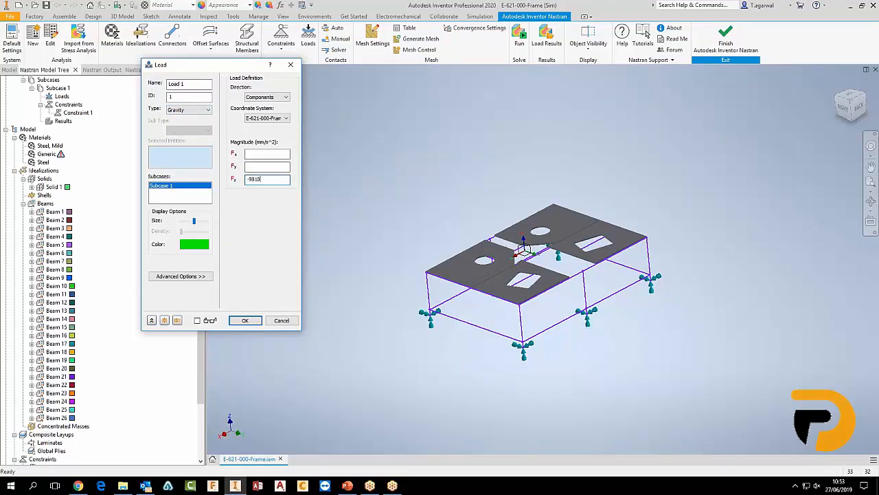
pyautogui.click(248, 321)
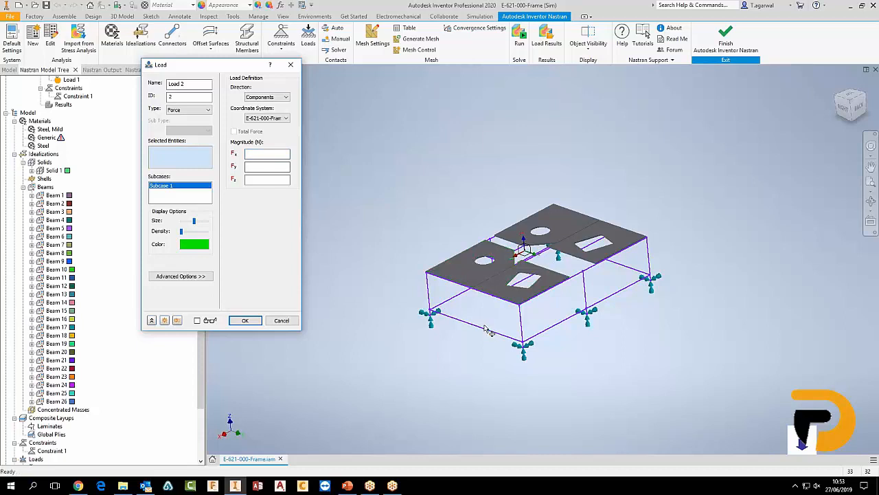
# Apply a force load with a Z component of -5000 N to the upper faces of the four top plates
pyautogui.click(461, 268)
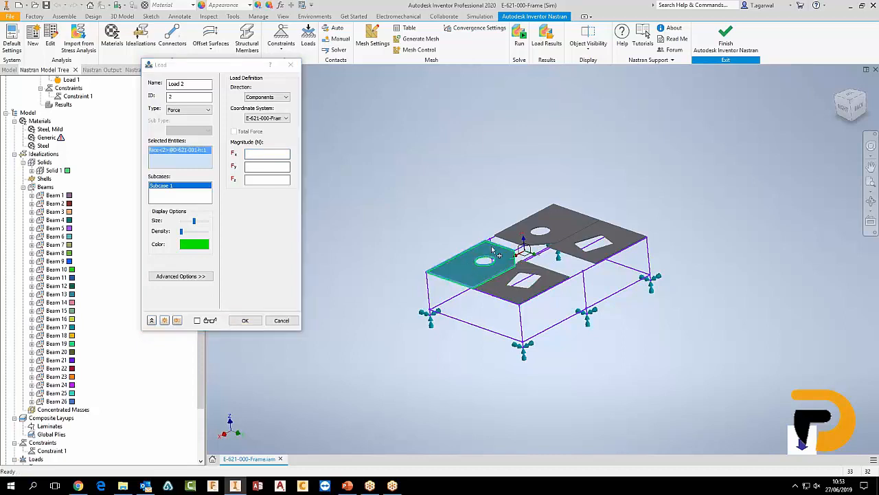
pyautogui.click(546, 226)
pyautogui.click(621, 238)
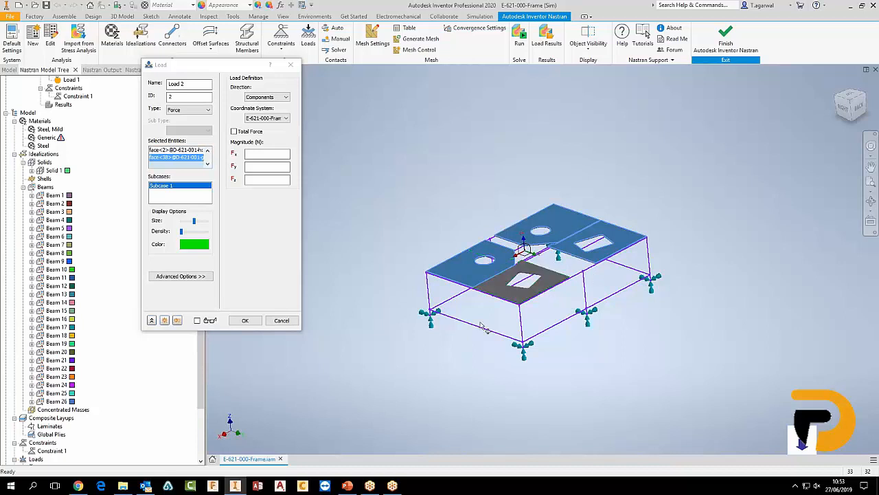
pyautogui.click(523, 282)
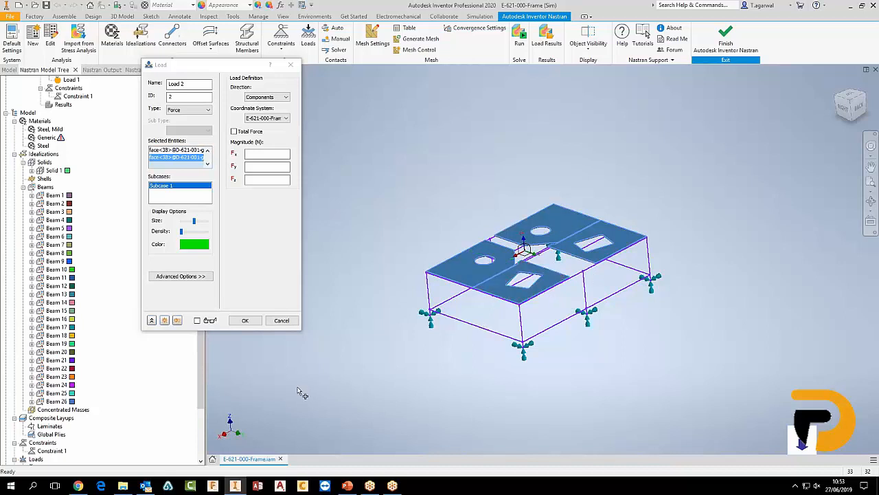
pyautogui.click(264, 180)
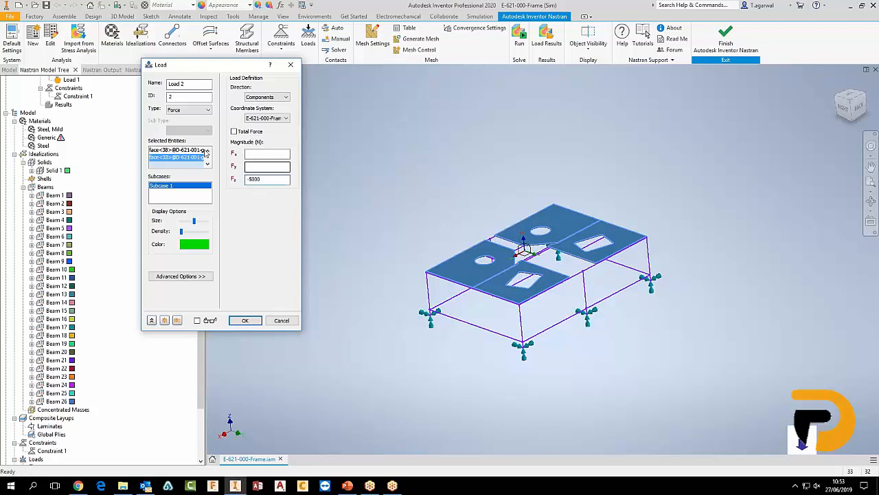
pyautogui.click(246, 321)
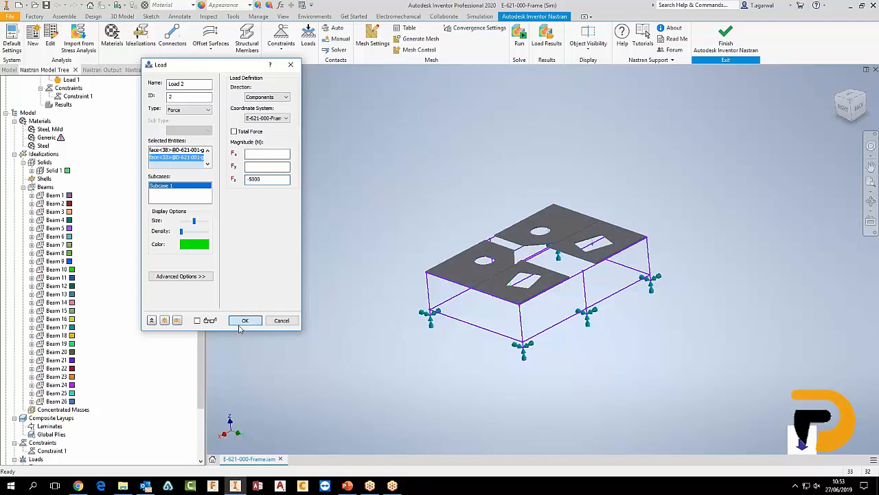
# Set the global mesh element size to 50 mm and generate the mesh for the frame assembly
pyautogui.click(372, 42)
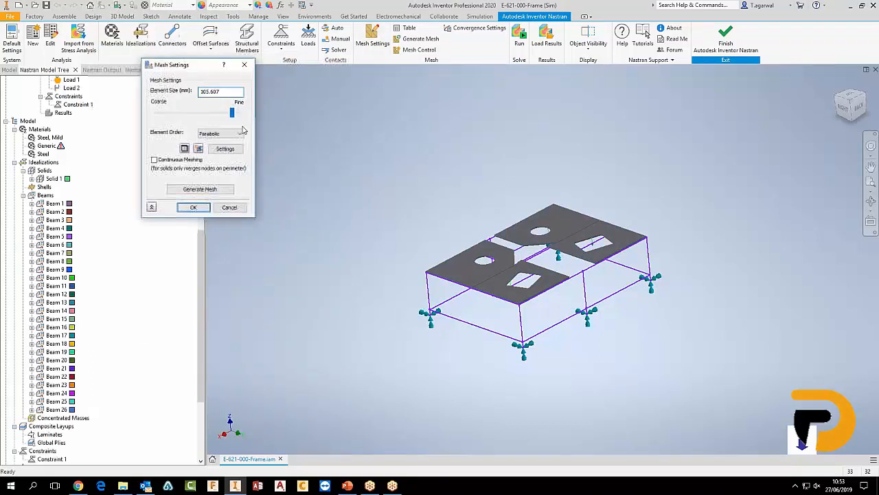
pyautogui.doubleClick(210, 91)
pyautogui.write('50')
pyautogui.press('Return')
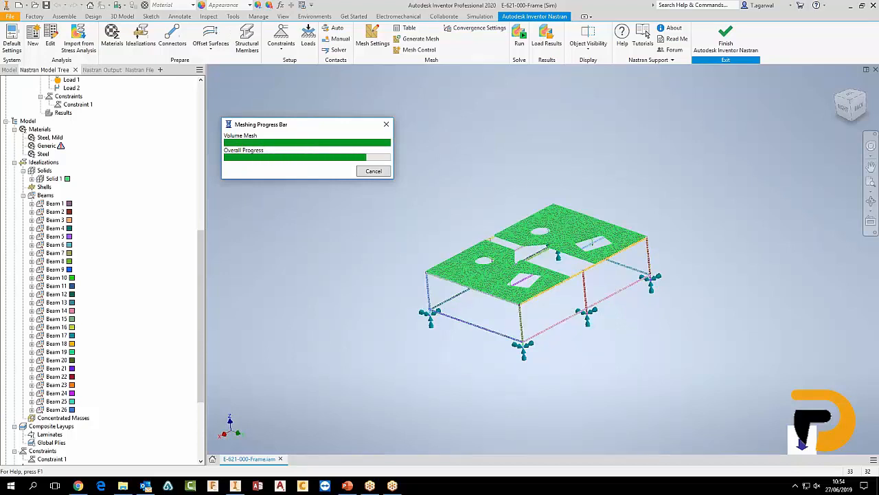
pyautogui.hotkey('alt', 'Tab')
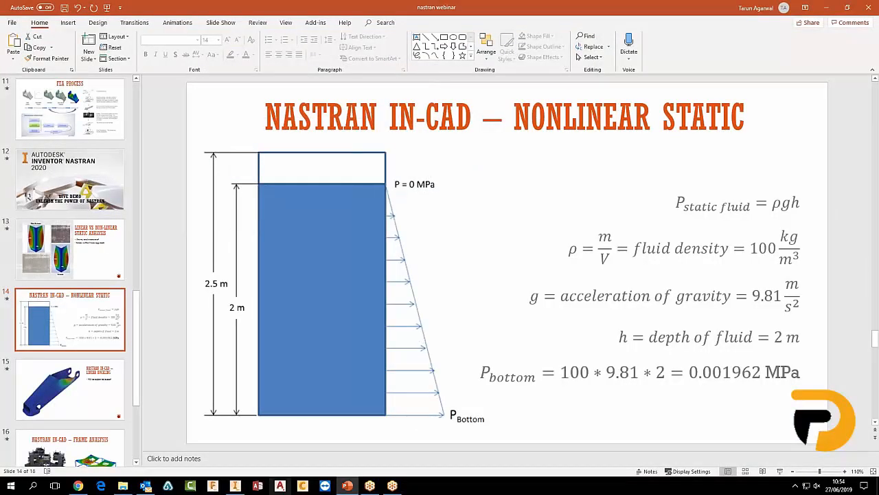
pyautogui.click(235, 485)
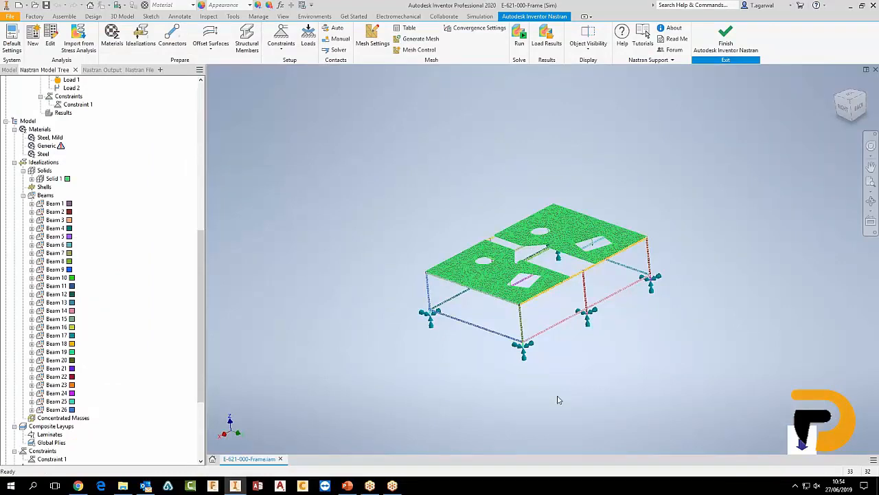
# Start a manual surface contact of type Edge to Surface with the Offset Bonded contact type
pyautogui.keyDown('shift'); pyautogui.moveTo(470, 351); pyautogui.dragTo(573, 337, button='middle'); pyautogui.keyUp('shift')
pyautogui.scroll(-3, 489, 330)
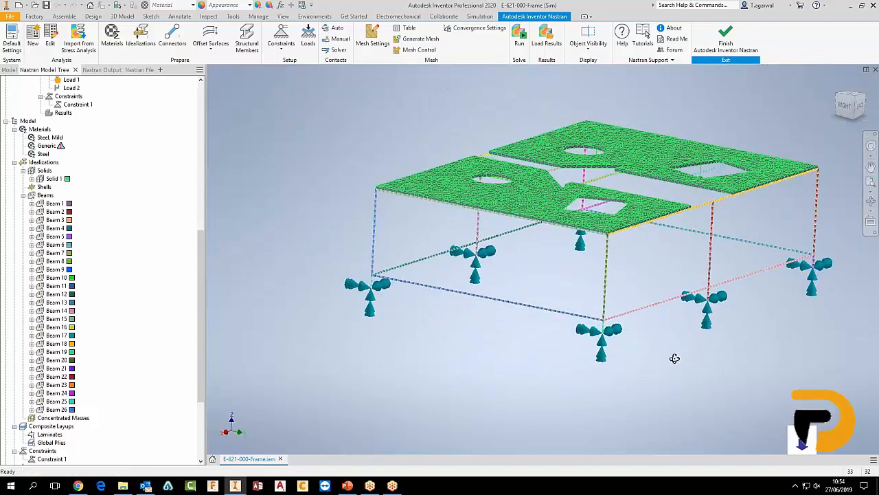
pyautogui.keyDown('shift'); pyautogui.moveTo(673, 357); pyautogui.dragTo(675, 378, button='middle'); pyautogui.keyUp('shift')
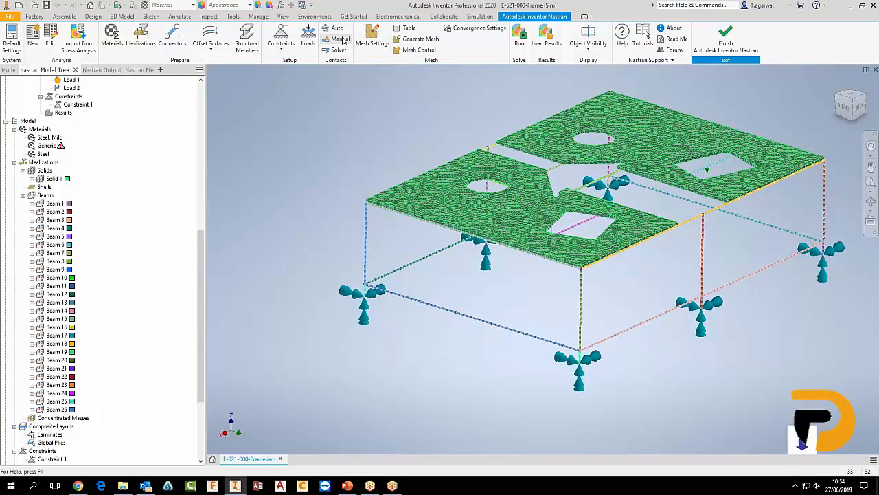
pyautogui.click(343, 40)
pyautogui.moveTo(227, 62); pyautogui.dragTo(244, 72)
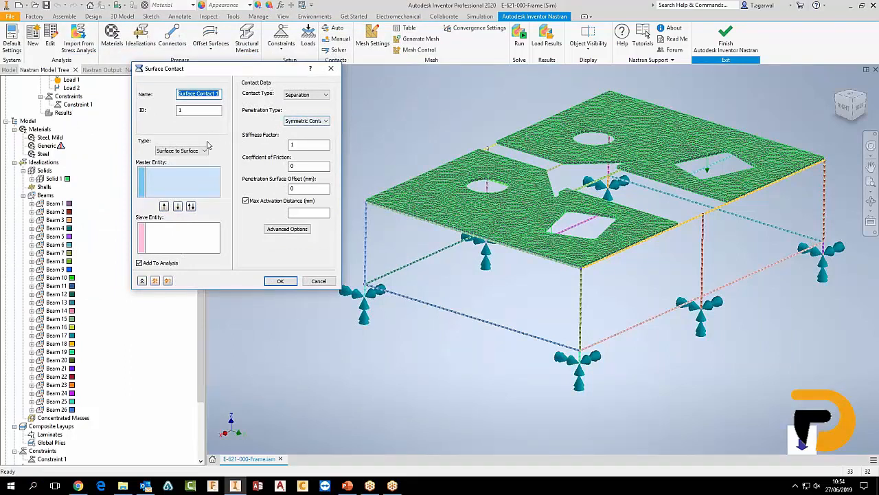
pyautogui.click(204, 152)
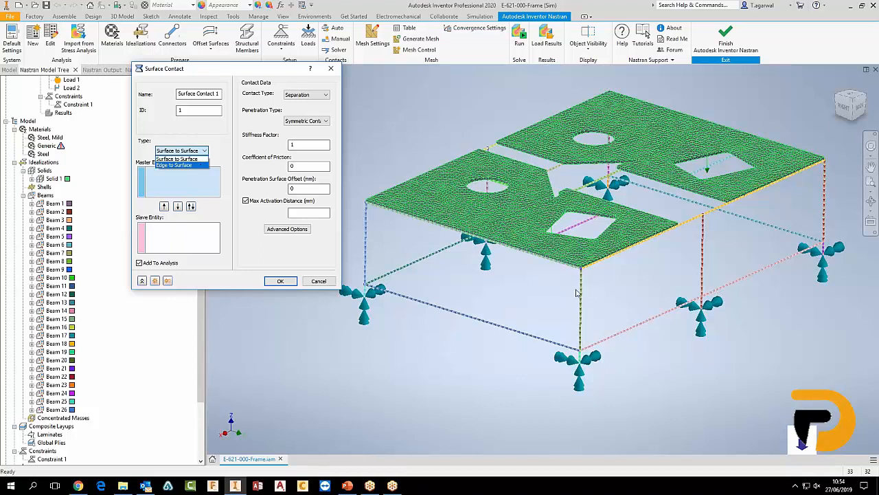
pyautogui.click(181, 165)
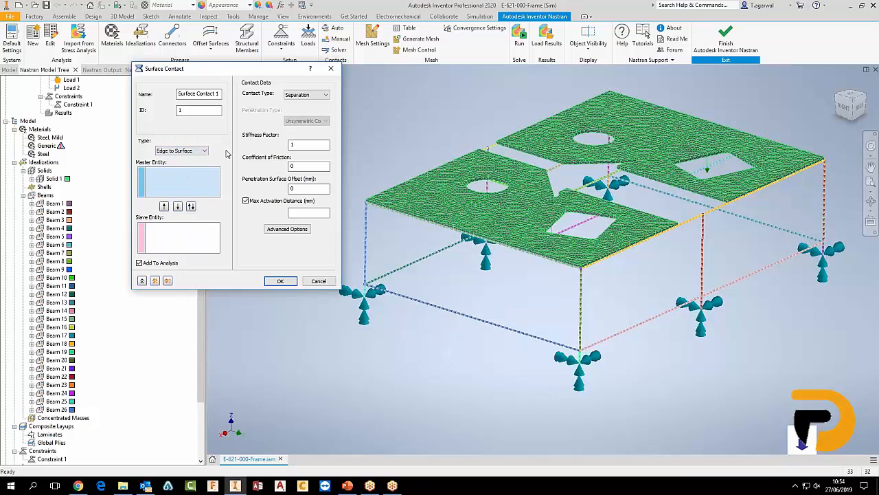
pyautogui.click(324, 96)
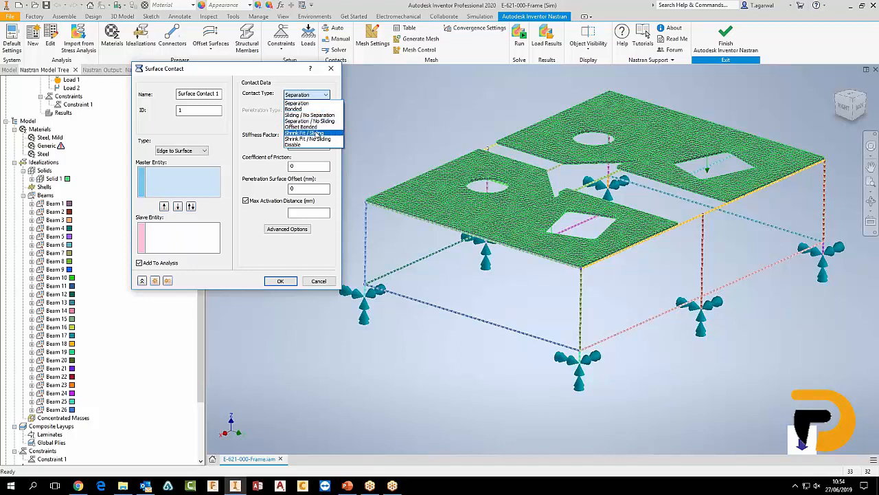
pyautogui.click(323, 97)
pyautogui.click(323, 96)
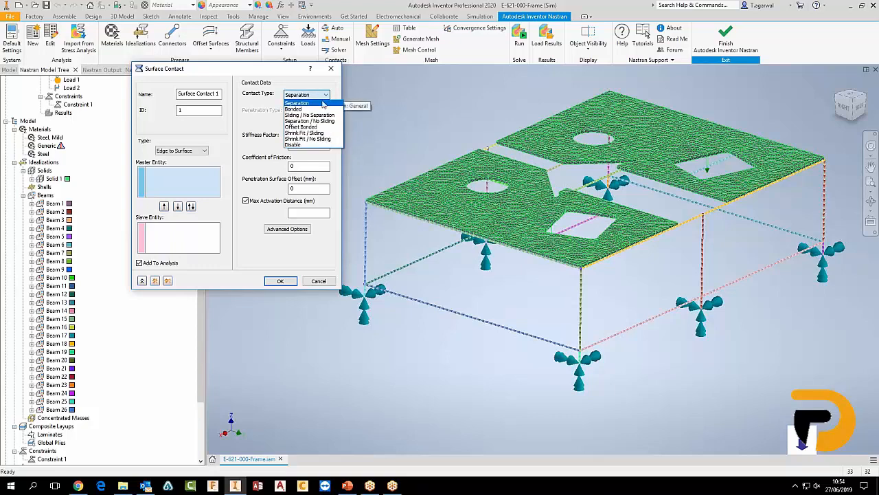
pyautogui.click(321, 128)
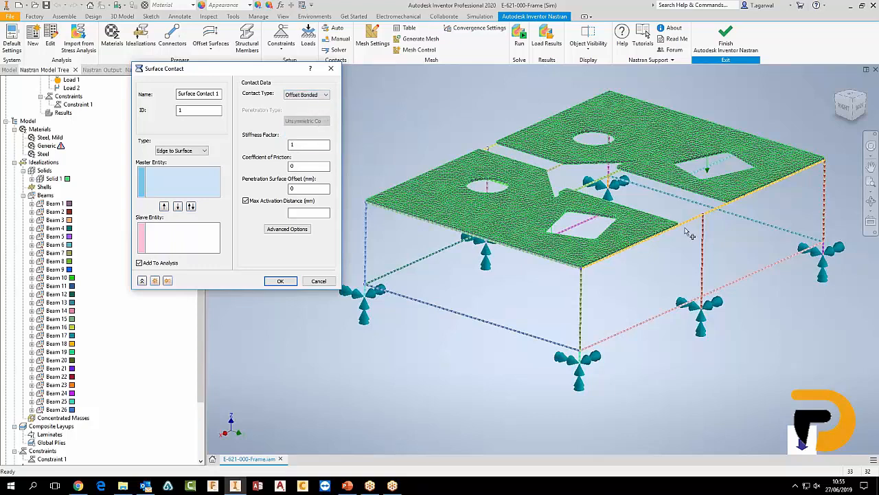
# Examine where the meshed top plates meet the frame beams to identify the contact's master and slave entities
pyautogui.scroll(5, 690, 234)
pyautogui.scroll(-3, 680, 272)
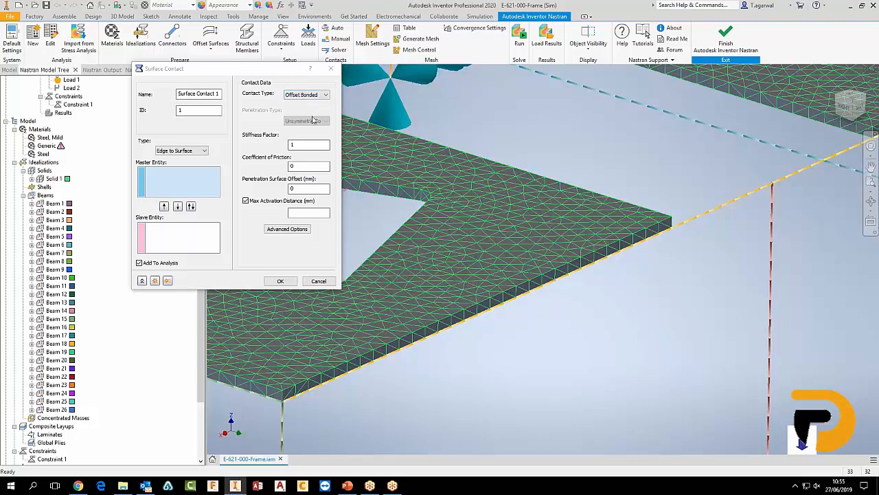
pyautogui.moveTo(256, 71); pyautogui.dragTo(184, 52)
pyautogui.scroll(3, 548, 328)
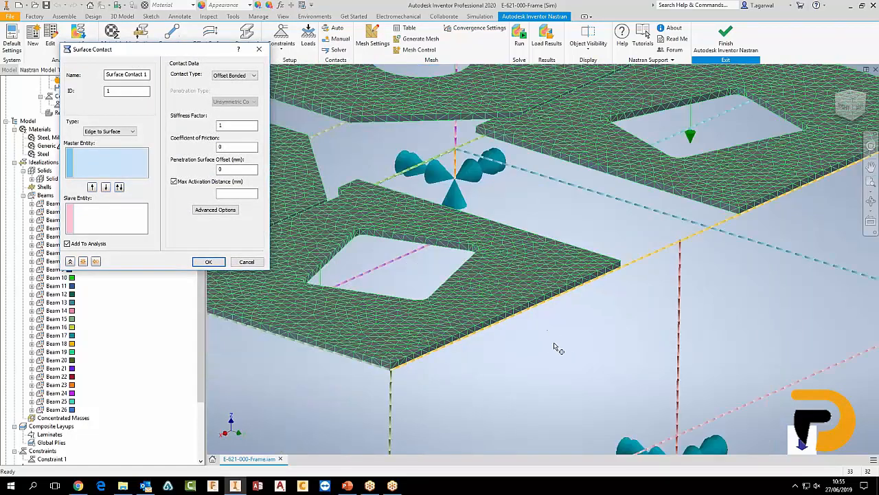
pyautogui.moveTo(553, 345); pyautogui.dragTo(673, 324, button='middle')
pyautogui.moveTo(450, 346); pyautogui.dragTo(541, 356, button='middle')
pyautogui.scroll(3, 427, 376)
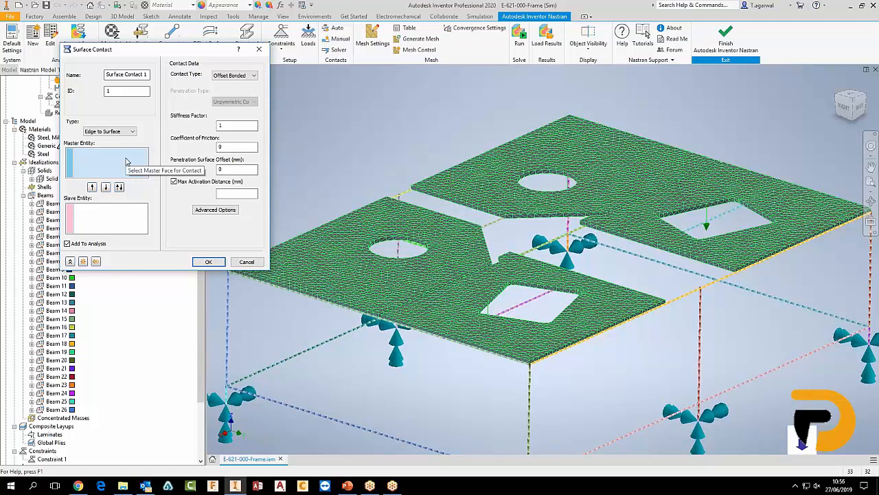
pyautogui.click(134, 226)
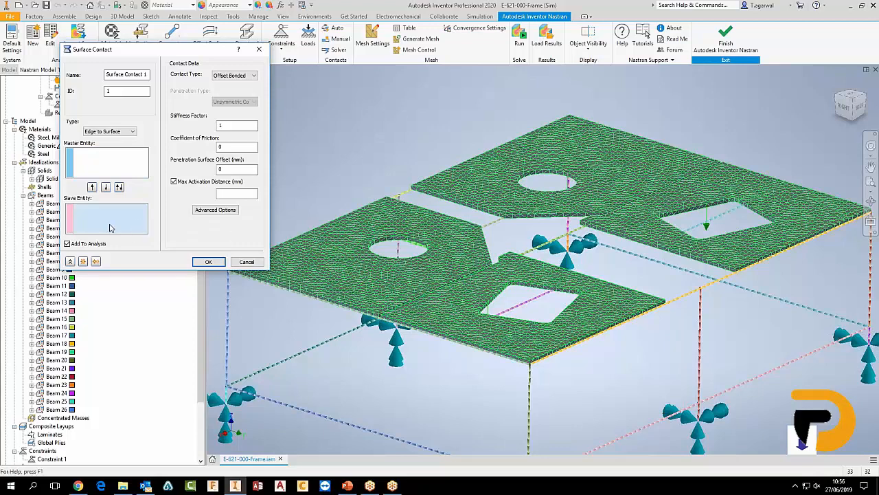
pyautogui.click(124, 169)
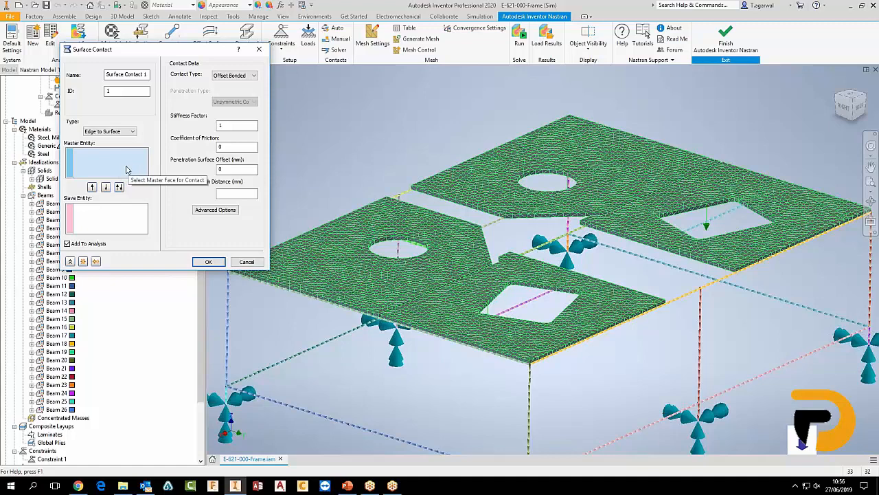
# Try the Surface to Surface type and the Separation, Bonded, Separation / No Sliding and Sliding / No Separation contact types, restoring Edge to Surface and Offset Bonded
pyautogui.click(126, 132)
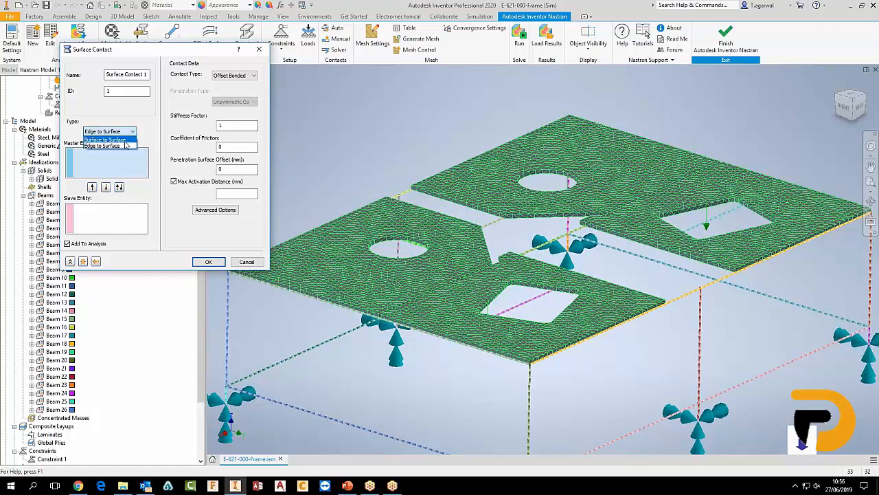
pyautogui.click(125, 140)
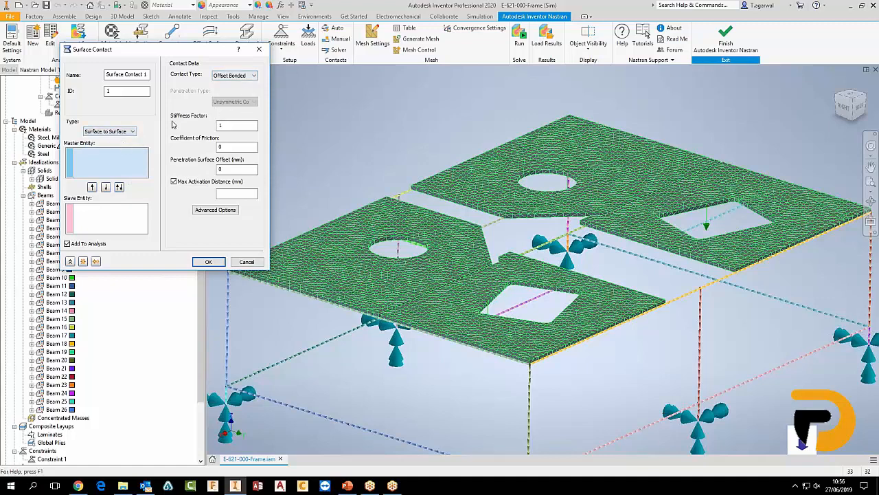
pyautogui.click(110, 132)
pyautogui.click(110, 148)
pyautogui.click(233, 75)
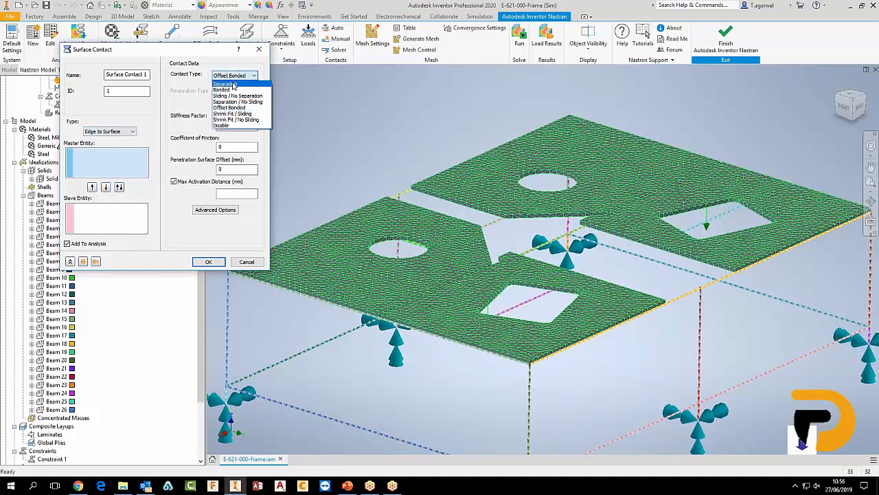
pyautogui.click(233, 85)
pyautogui.click(247, 76)
pyautogui.click(239, 90)
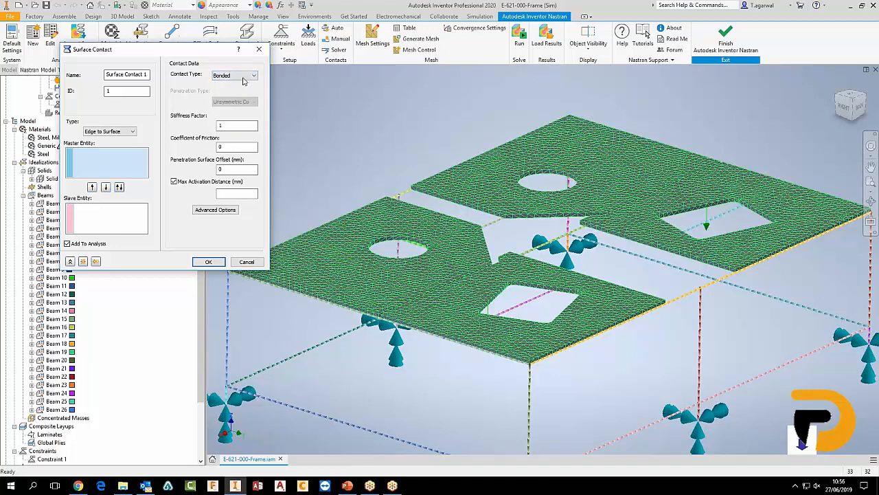
pyautogui.click(243, 77)
pyautogui.click(237, 102)
pyautogui.click(242, 76)
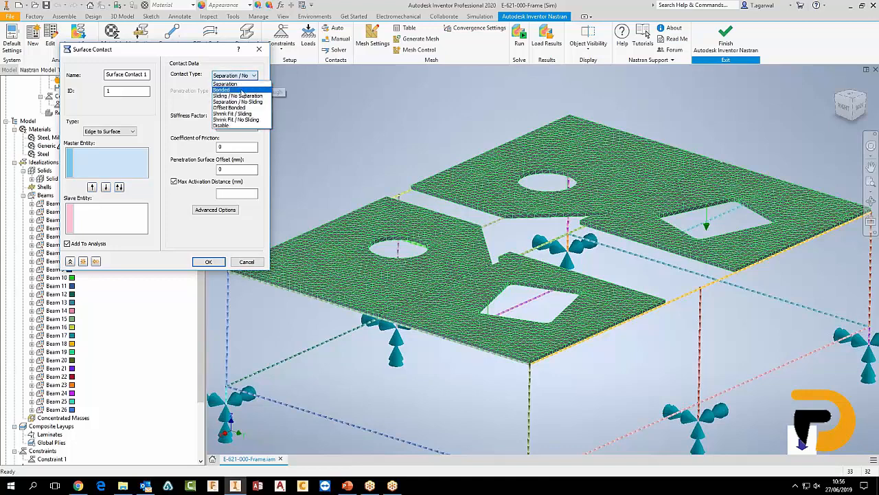
pyautogui.click(237, 96)
pyautogui.click(242, 75)
pyautogui.click(233, 107)
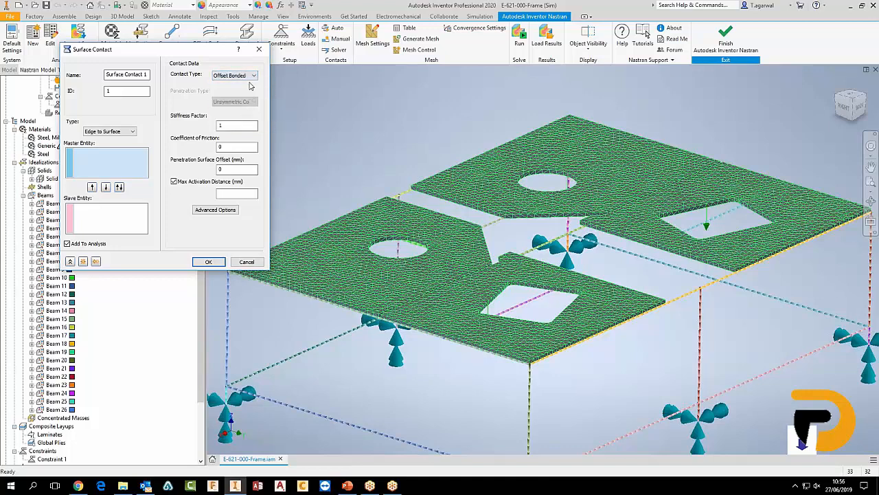
# Try a Surface to Surface contact with Separation, switching the penetration type between Symmetric Contact and Unsymmetric Contact
pyautogui.click(130, 132)
pyautogui.click(103, 143)
pyautogui.click(242, 75)
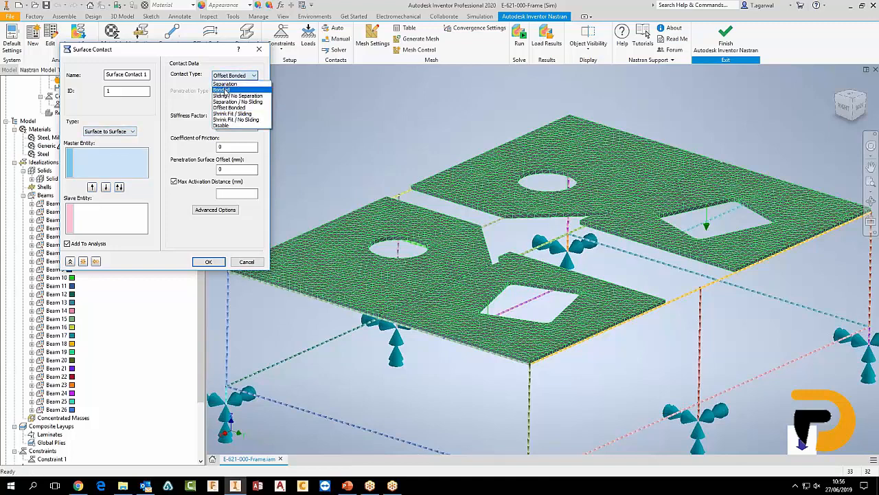
pyautogui.click(226, 84)
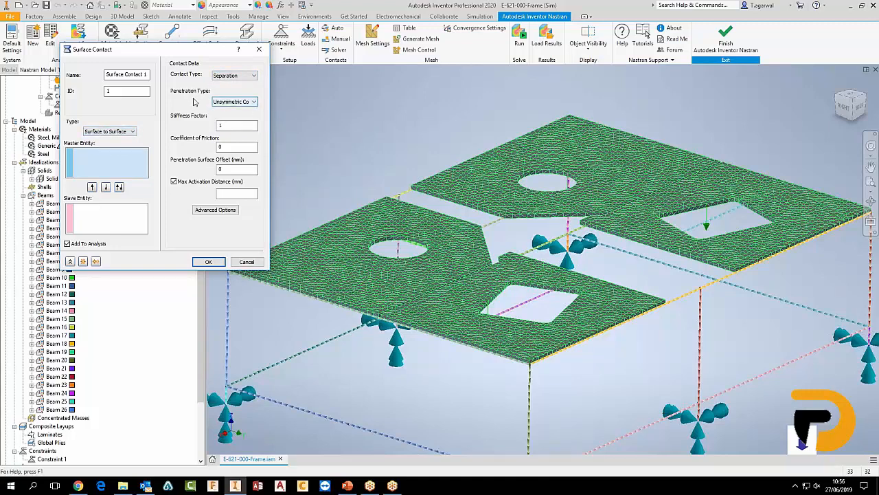
pyautogui.click(254, 102)
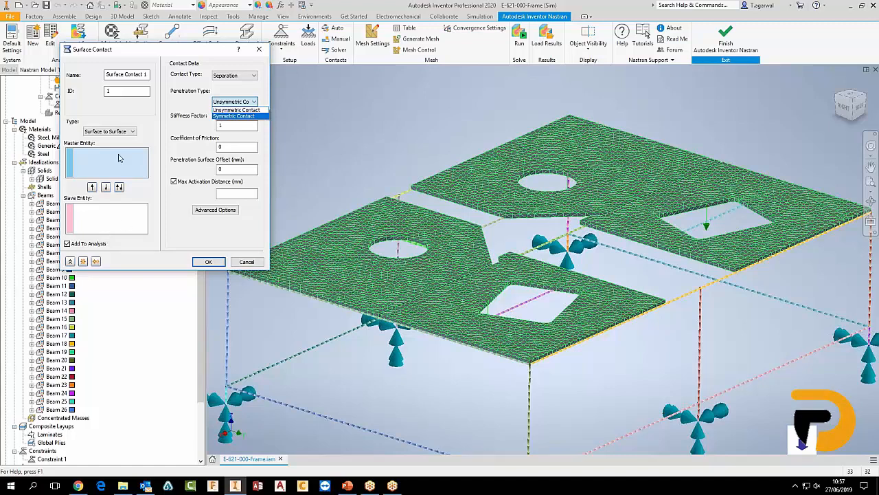
pyautogui.click(107, 219)
pyautogui.click(254, 103)
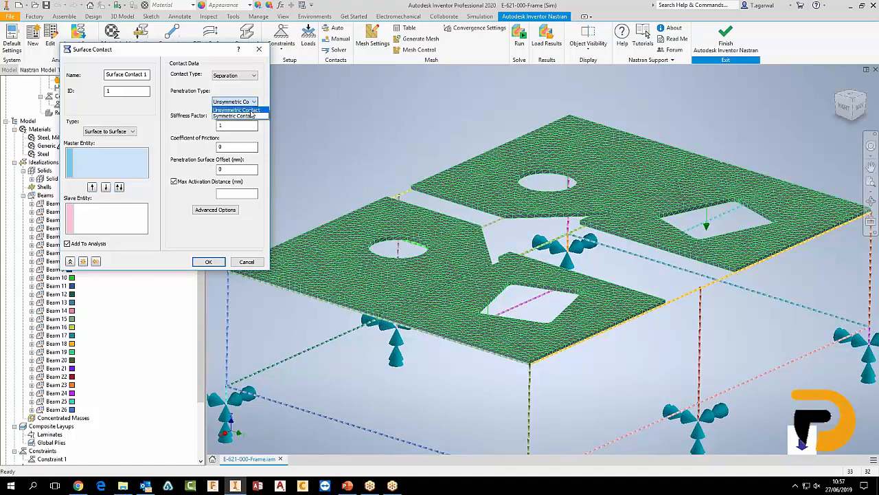
pyautogui.click(251, 115)
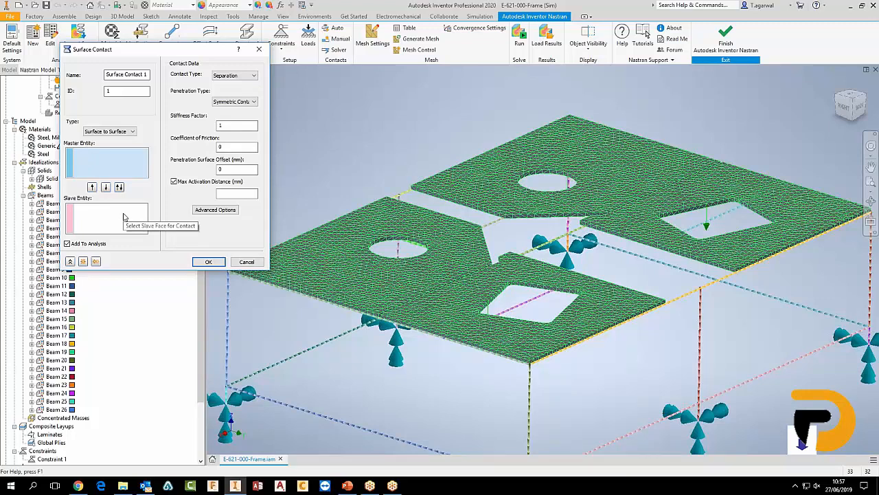
pyautogui.click(254, 102)
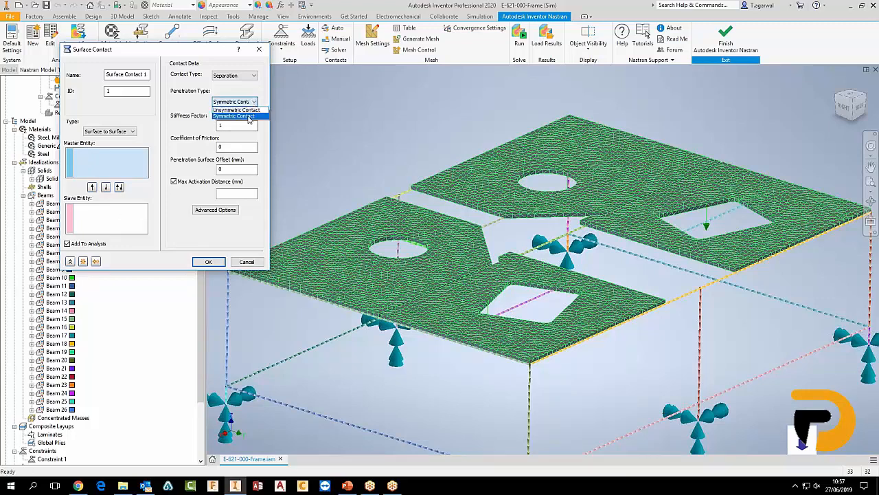
pyautogui.click(249, 117)
pyautogui.click(247, 102)
pyautogui.click(237, 110)
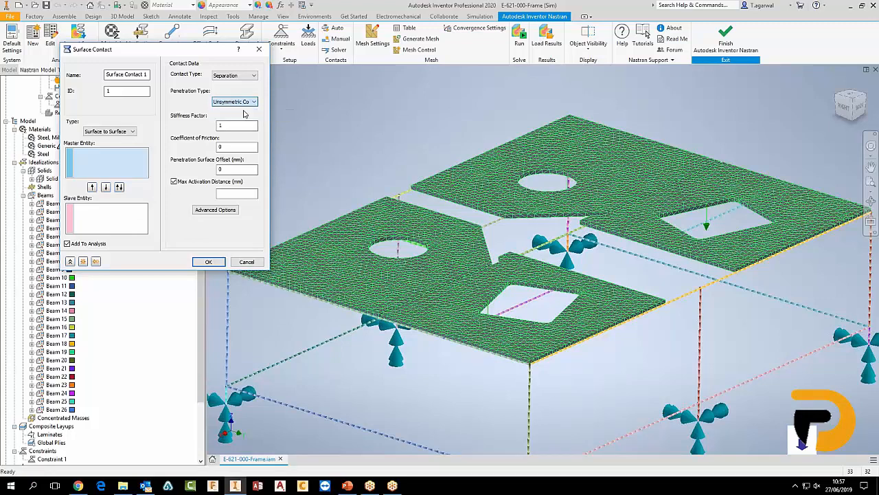
# Set the surface contact to the Edge to Surface type with Offset Bonded contact
pyautogui.click(120, 131)
pyautogui.click(126, 146)
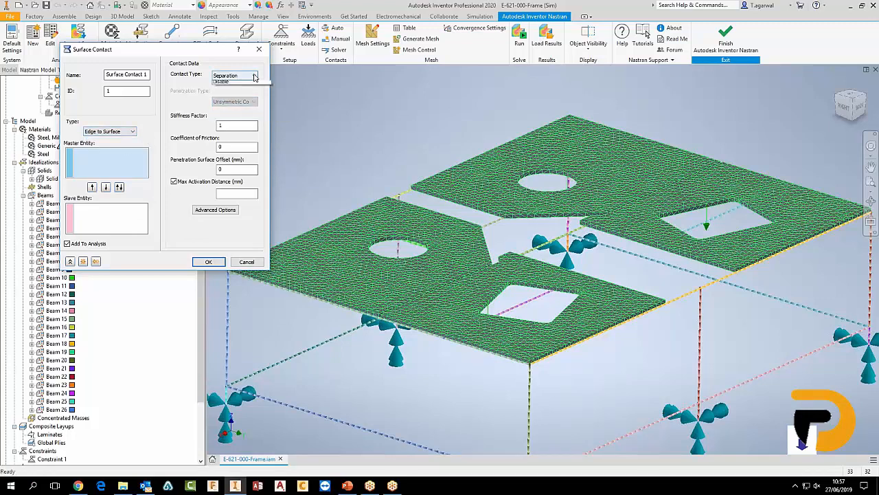
pyautogui.click(249, 76)
pyautogui.click(237, 111)
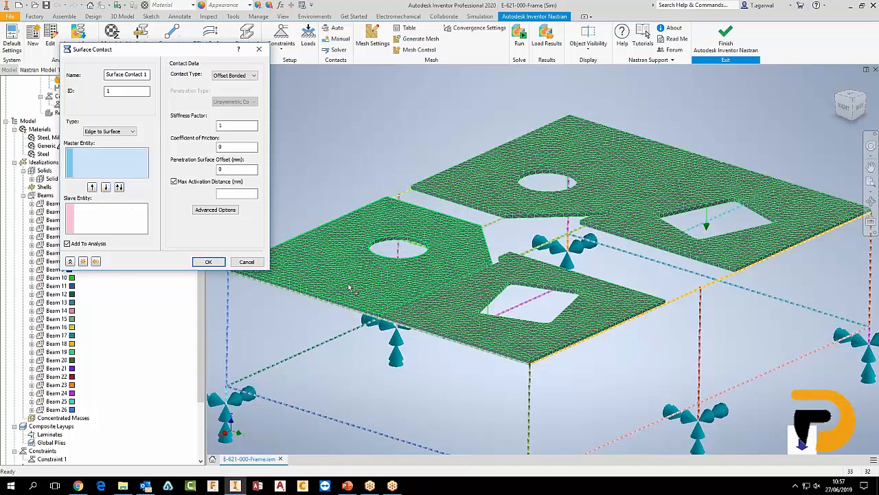
# Select the underside faces of all four top plates as the surface contact's master entities
pyautogui.keyDown('shift'); pyautogui.moveTo(395, 393); pyautogui.dragTo(416, 355, button='middle'); pyautogui.keyUp('shift')
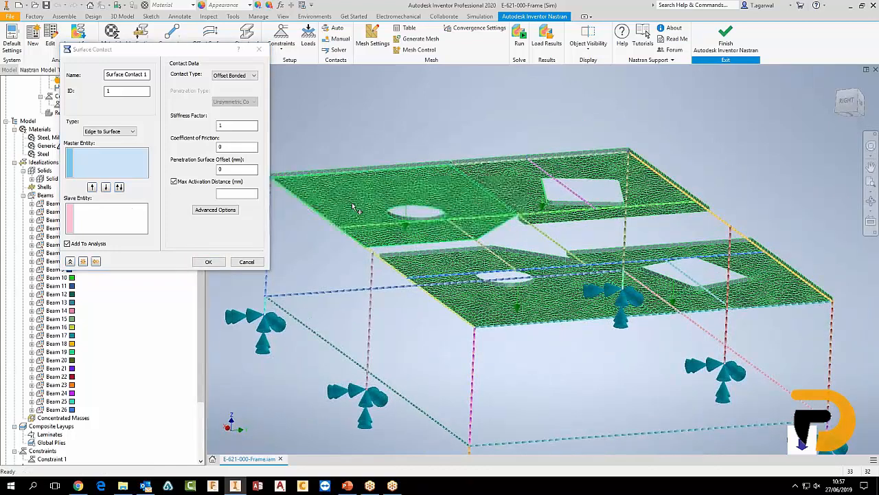
pyautogui.click(434, 192)
pyautogui.click(506, 181)
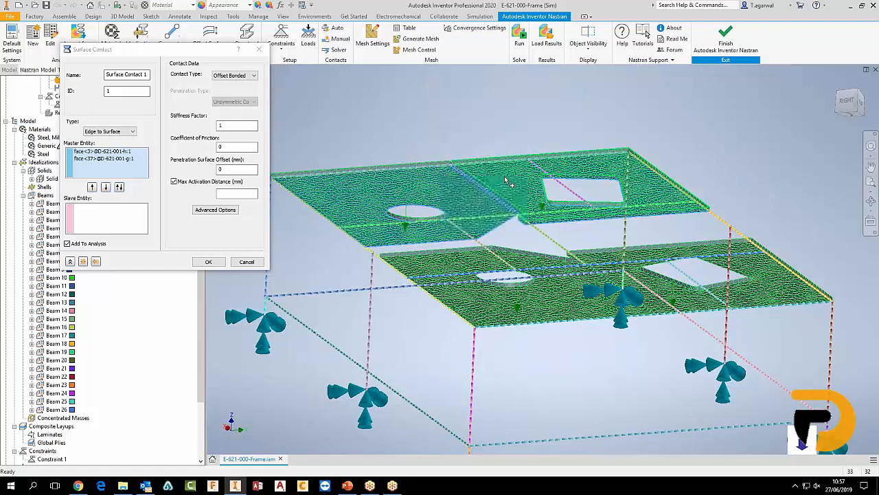
pyautogui.click(800, 285)
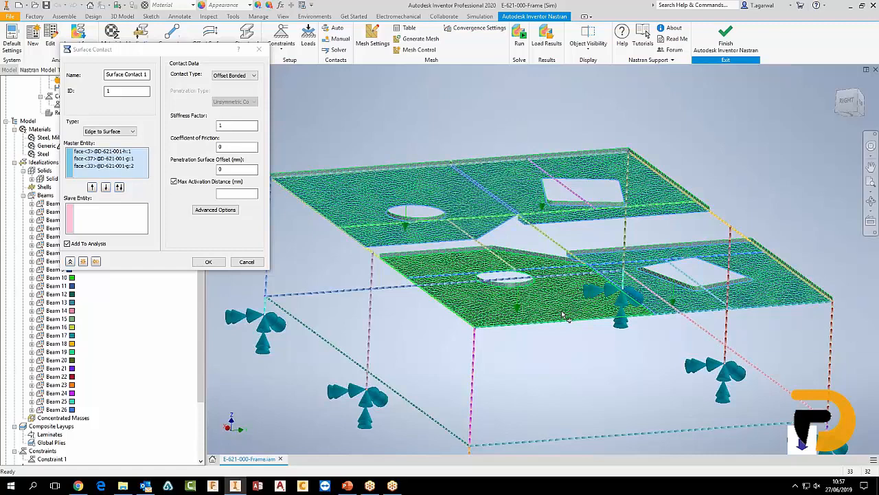
pyautogui.click(564, 315)
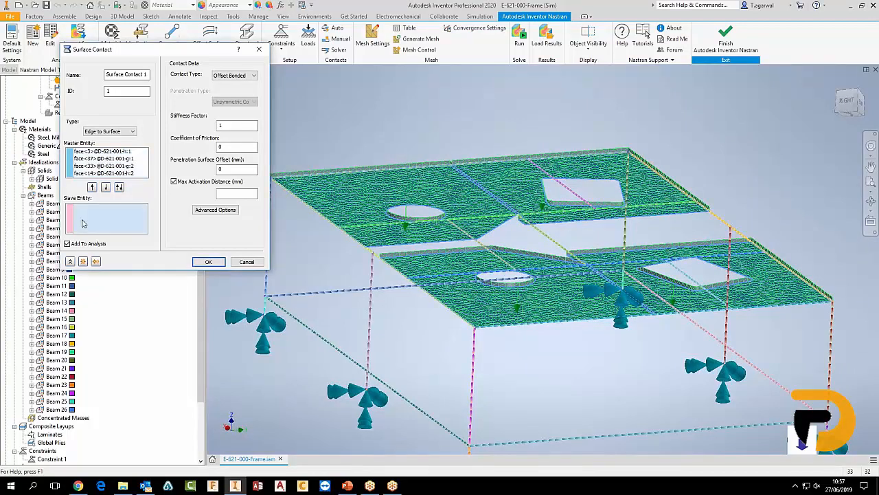
# Add the four beam segments along the frame's top outer perimeter as slave entities of the contact
pyautogui.click(106, 217)
pyautogui.keyDown('shift'); pyautogui.moveTo(512, 352); pyautogui.dragTo(481, 323, button='middle'); pyautogui.keyUp('shift')
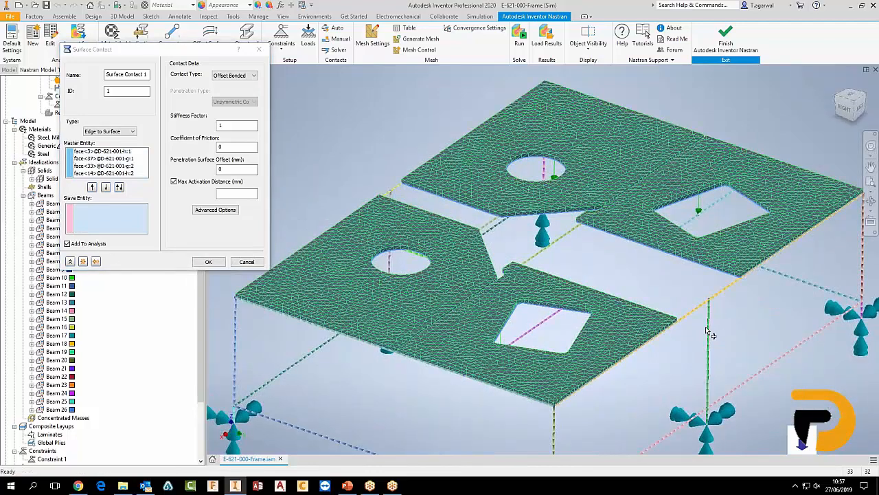
pyautogui.scroll(5, 742, 169)
pyautogui.click(744, 170)
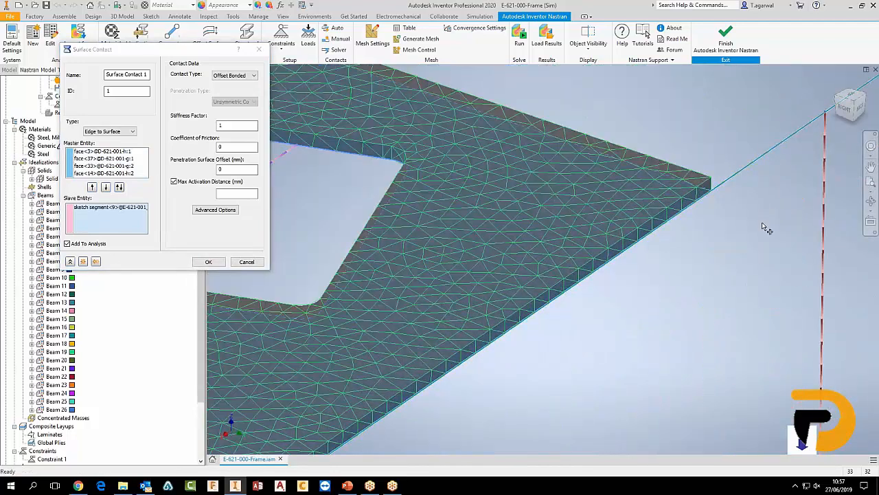
pyautogui.scroll(-5, 709, 226)
pyautogui.scroll(10, 430, 344)
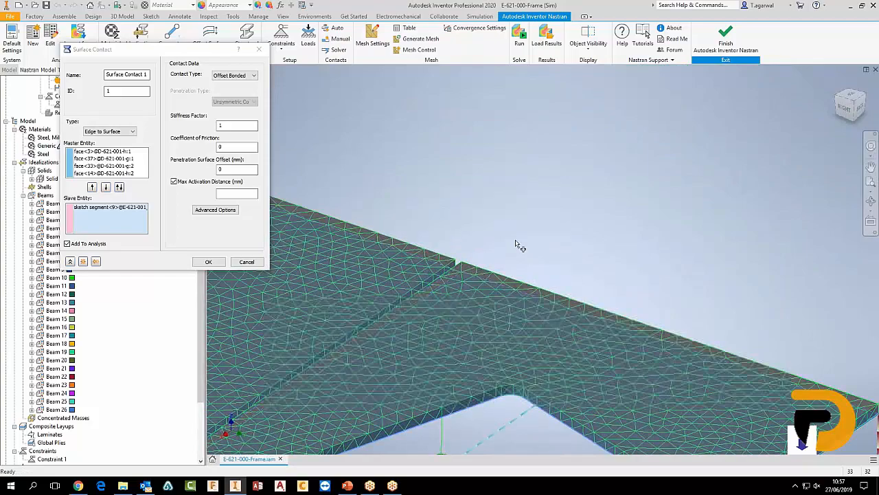
pyautogui.scroll(3, 488, 151)
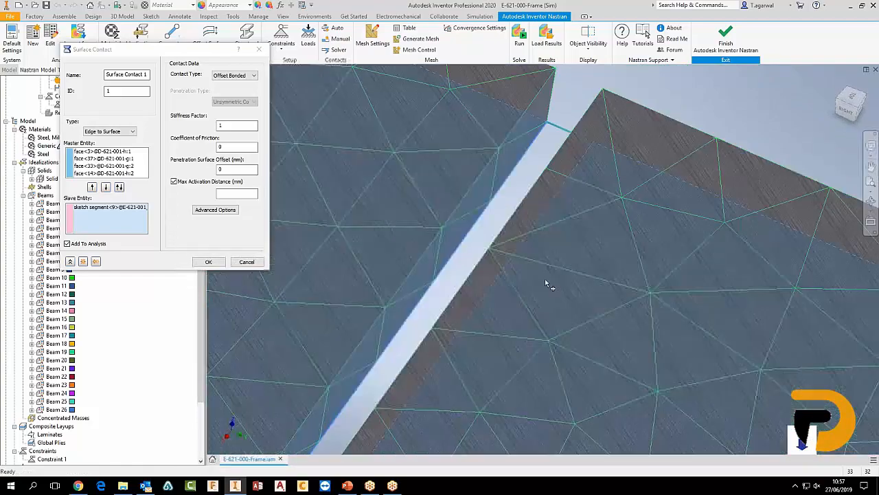
pyautogui.click(552, 123)
pyautogui.scroll(-10, 431, 315)
pyautogui.scroll(10, 439, 310)
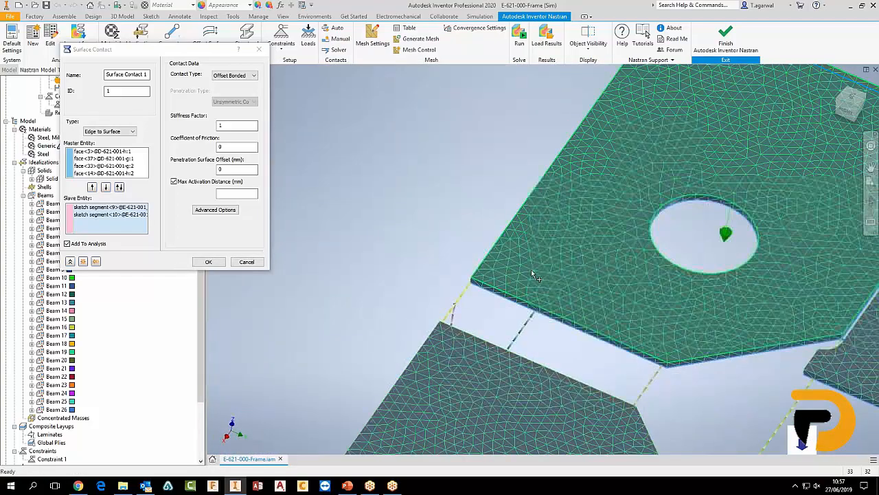
pyautogui.click(463, 297)
pyautogui.scroll(-10, 463, 297)
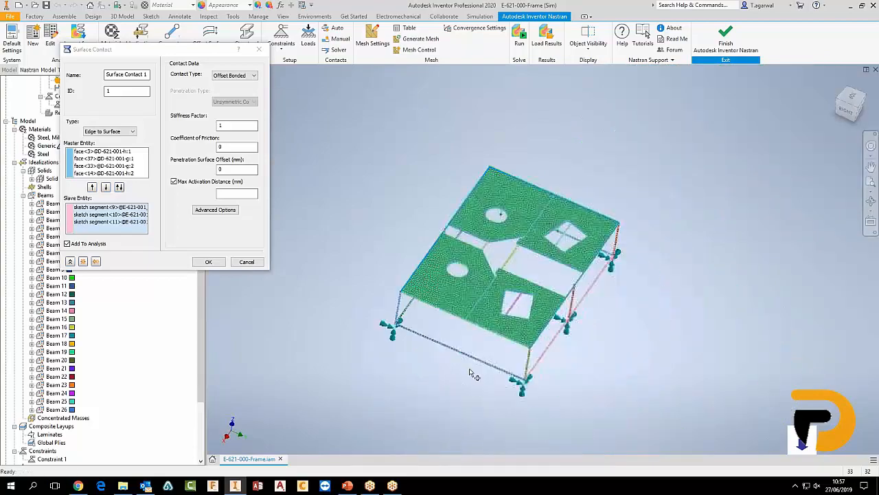
pyautogui.scroll(10, 463, 297)
pyautogui.scroll(2, 463, 236)
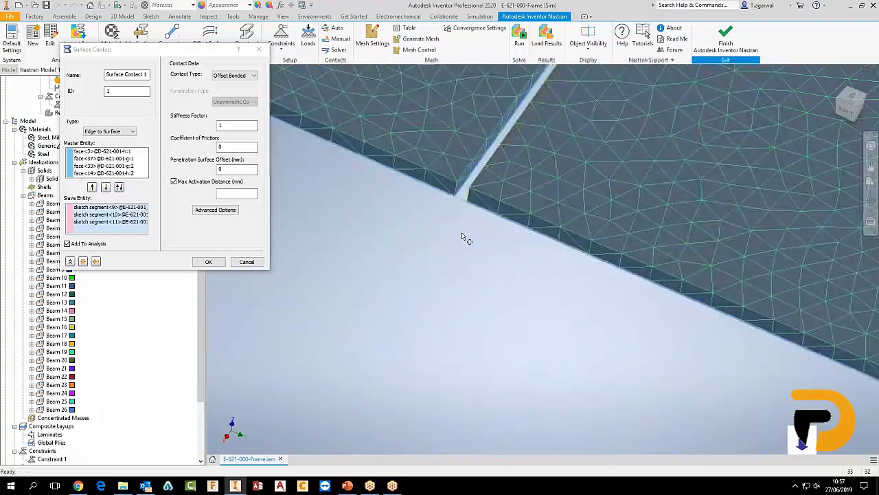
pyautogui.click(465, 199)
pyautogui.scroll(-10, 548, 364)
pyautogui.scroll(-5, 548, 364)
# Add the six inner beam segments supporting the plates from below to the contact's slave entities
pyautogui.keyDown('shift'); pyautogui.moveTo(547, 365); pyautogui.dragTo(605, 296, button='middle'); pyautogui.keyUp('shift')
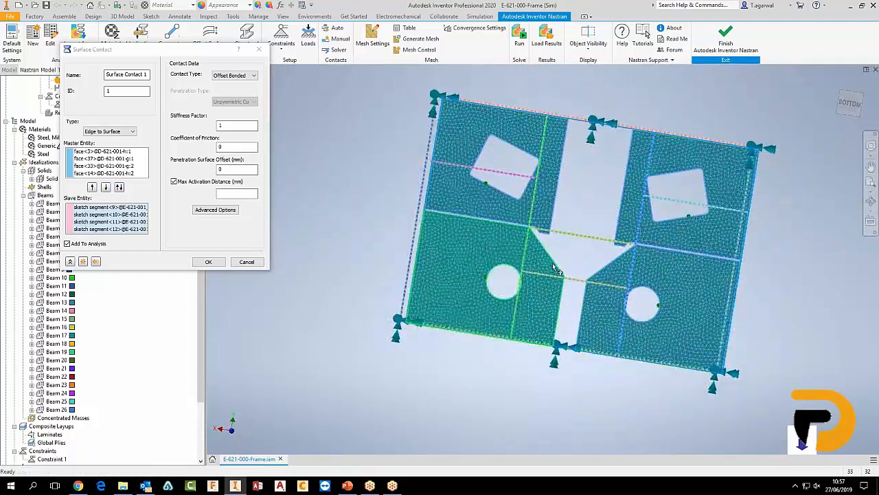
pyautogui.click(577, 282)
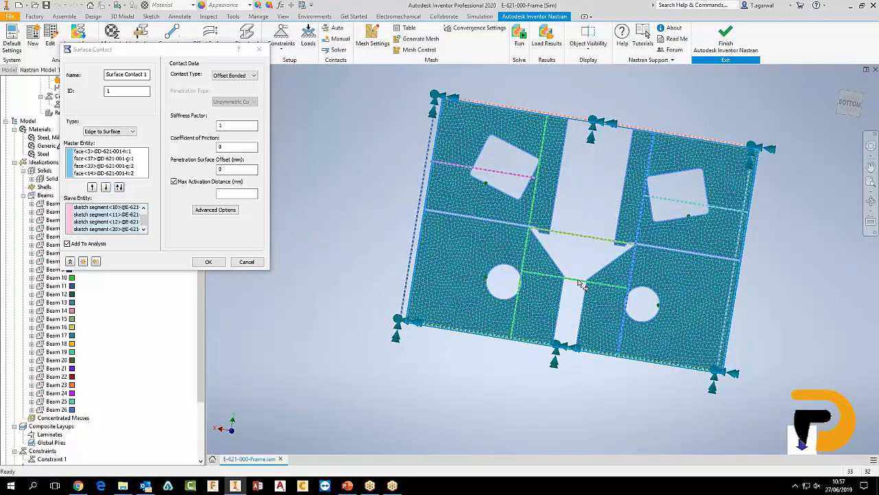
pyautogui.scroll(5, 525, 249)
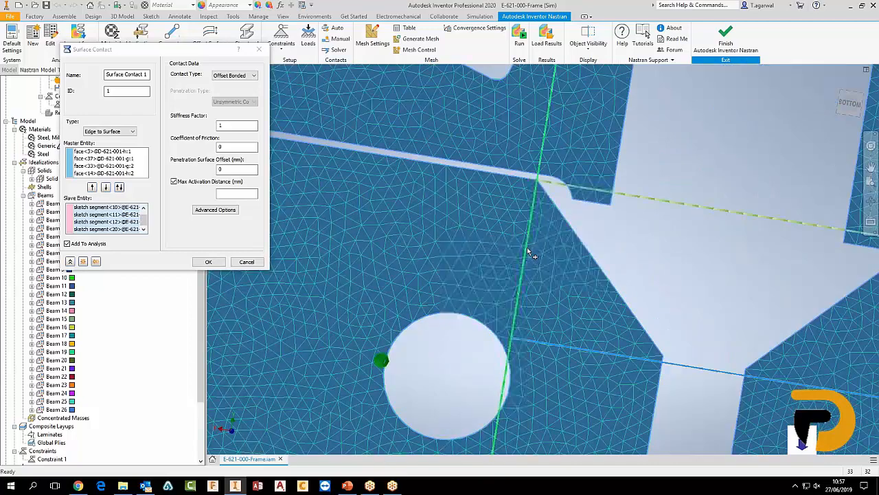
pyautogui.click(527, 251)
pyautogui.scroll(-2, 526, 250)
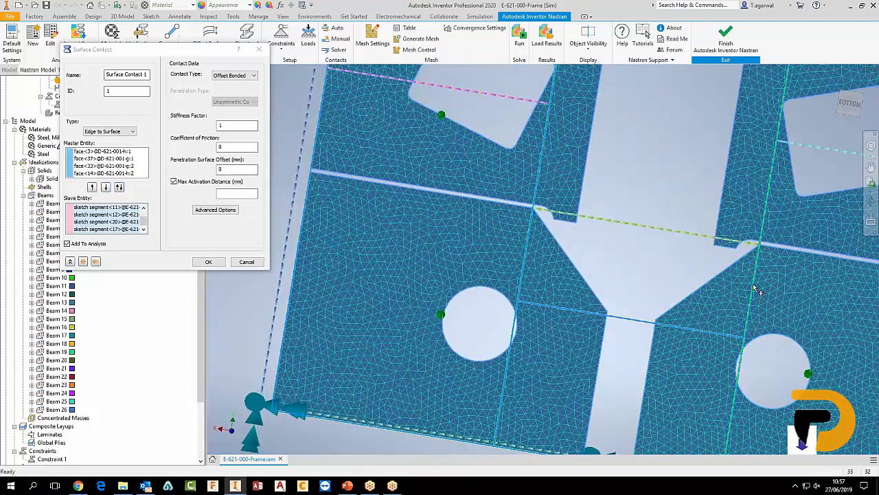
pyautogui.click(660, 229)
pyautogui.click(660, 228)
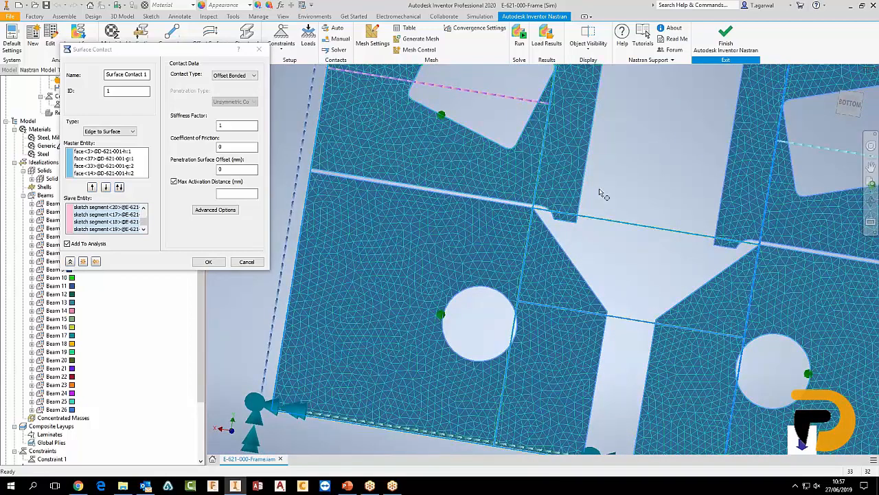
pyautogui.moveTo(581, 245); pyautogui.dragTo(526, 361, button='middle')
pyautogui.click(444, 209)
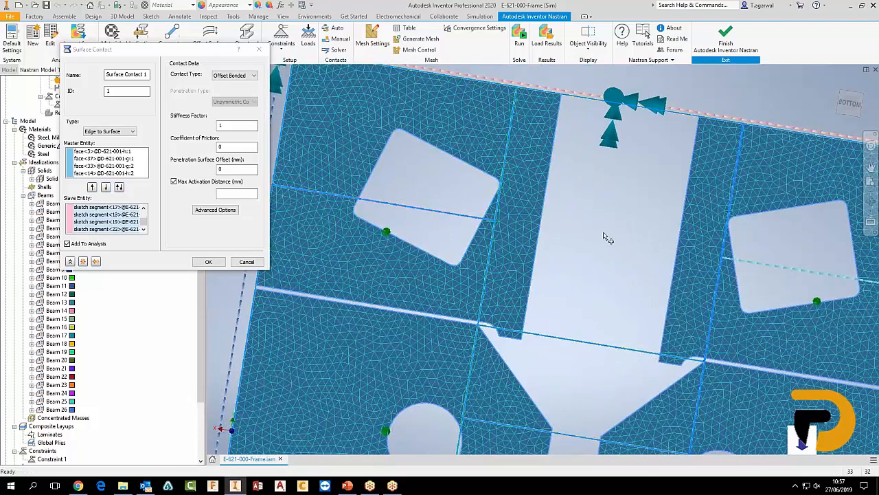
pyautogui.moveTo(603, 238); pyautogui.dragTo(609, 295, button='middle')
pyautogui.click(667, 302)
# Set the contact's max activation distance to 20 mm and accept the surface contact
pyautogui.scroll(-5, 669, 292)
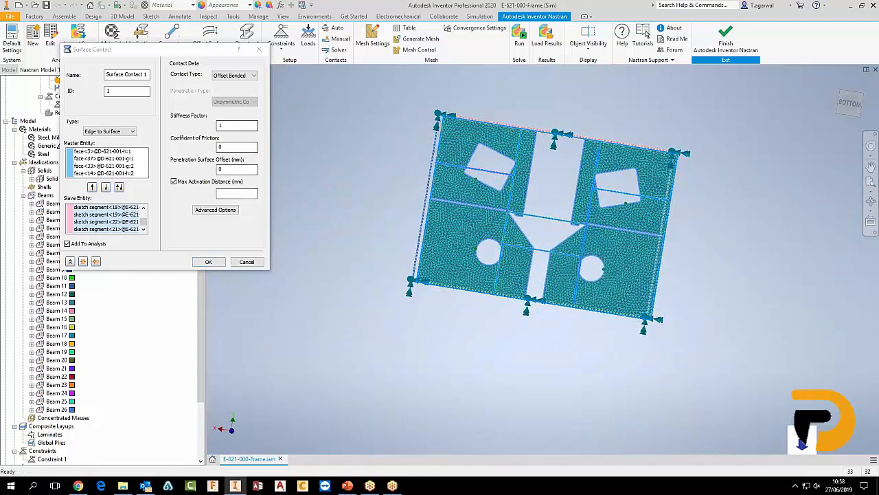
pyautogui.click(219, 193)
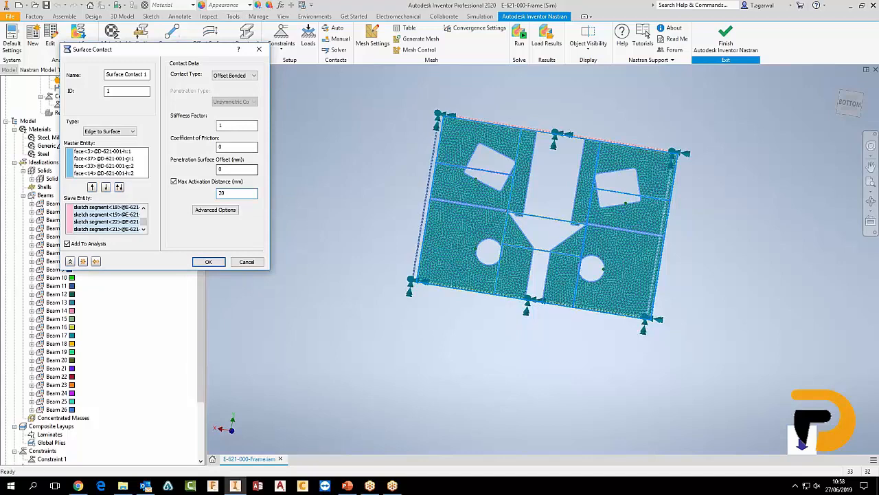
pyautogui.click(206, 262)
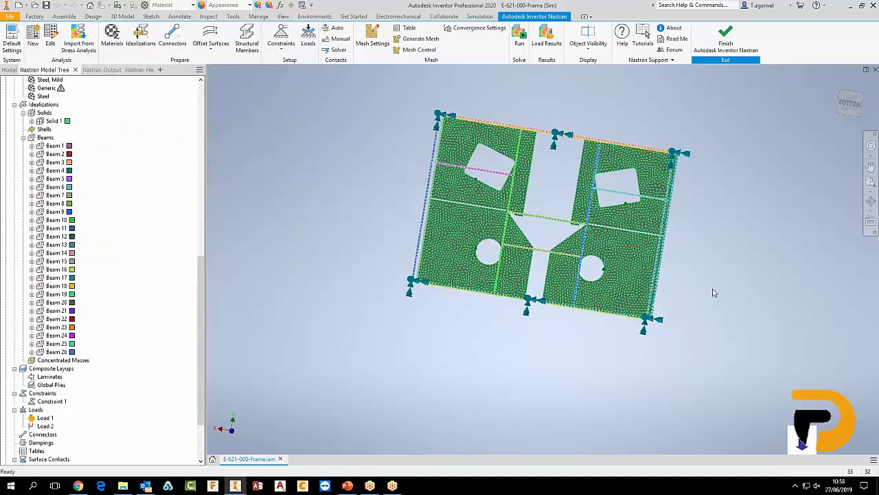
# Run the Nastran linear static analysis and acknowledge its completion
pyautogui.keyDown('shift'); pyautogui.moveTo(348, 152); pyautogui.dragTo(410, 277, button='middle'); pyautogui.keyUp('shift')
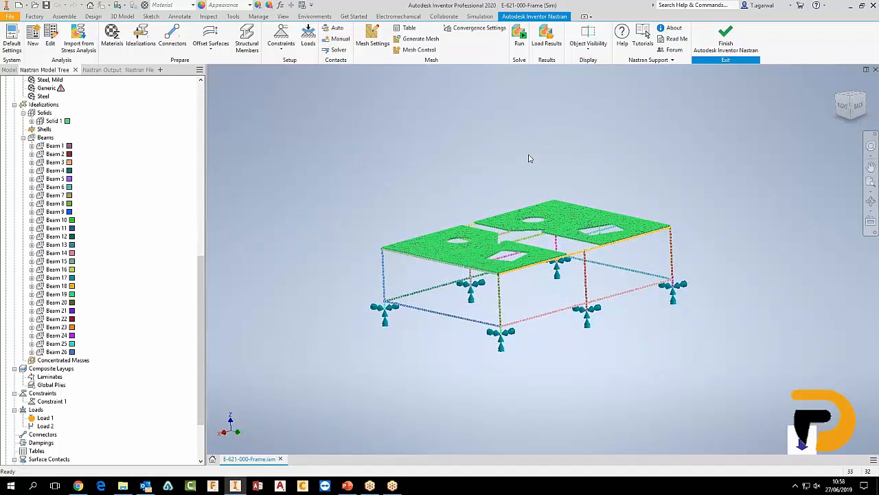
pyautogui.click(519, 38)
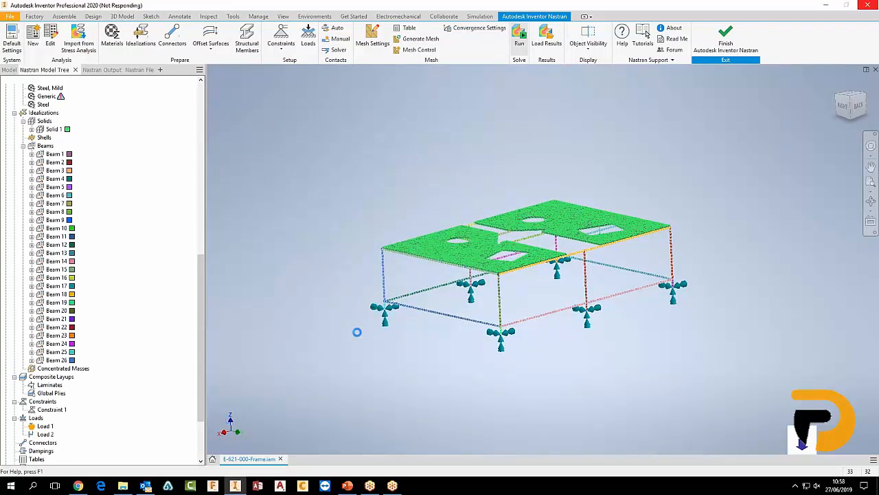
pyautogui.scroll(4, 357, 332)
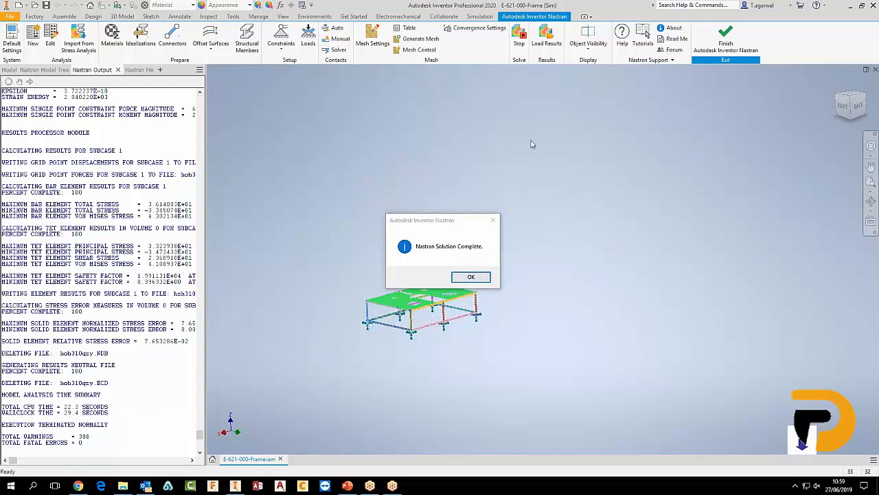
pyautogui.click(471, 277)
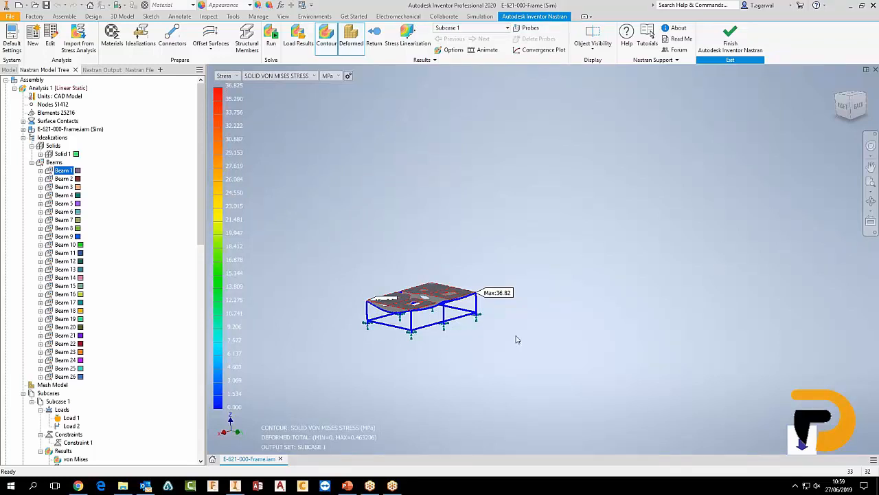
# Turn off the visibility of the undeformed edges in the von Mises stress result
pyautogui.keyDown('shift'); pyautogui.moveTo(499, 277); pyautogui.dragTo(508, 290, button='middle'); pyautogui.keyUp('shift')
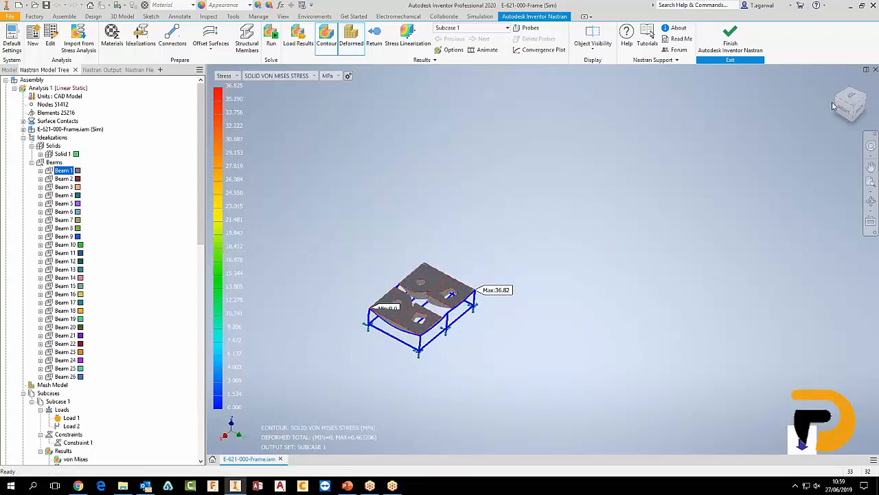
pyautogui.scroll(3, 430, 279)
pyautogui.moveTo(566, 254); pyautogui.dragTo(628, 273, button='middle')
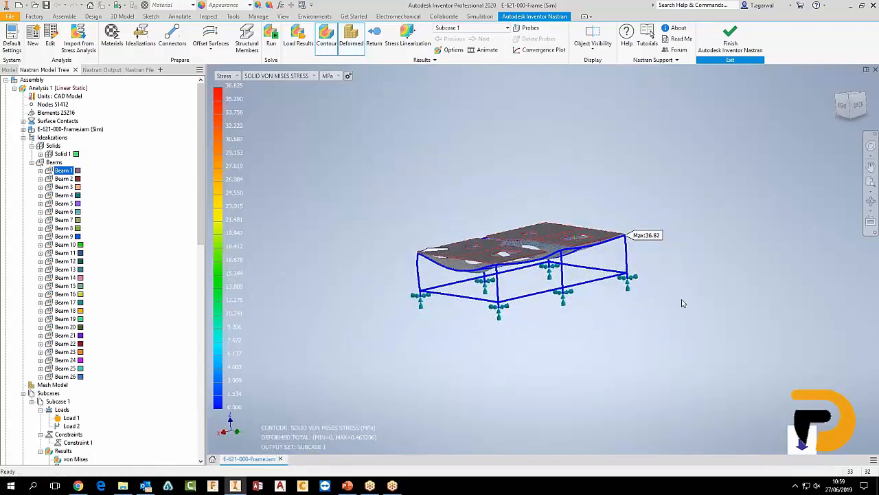
pyautogui.keyDown('shift'); pyautogui.moveTo(683, 303); pyautogui.dragTo(651, 36, button='middle'); pyautogui.keyUp('shift')
pyautogui.scroll(3, 517, 170)
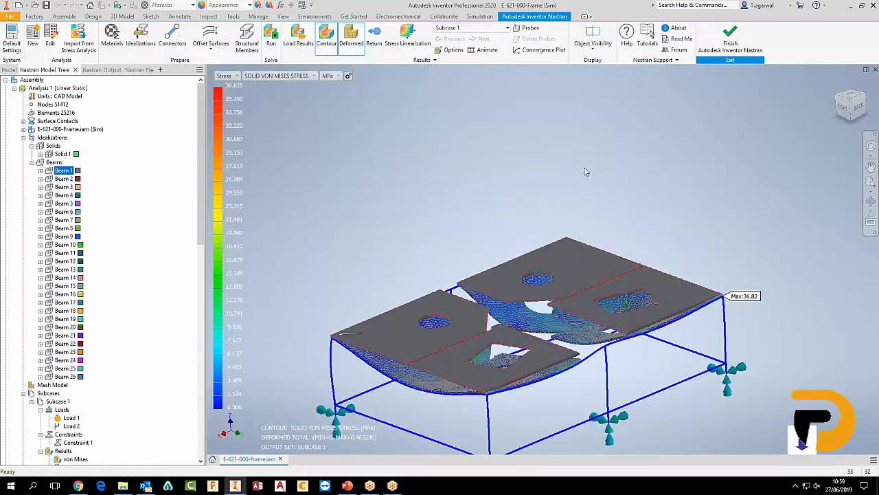
pyautogui.click(593, 37)
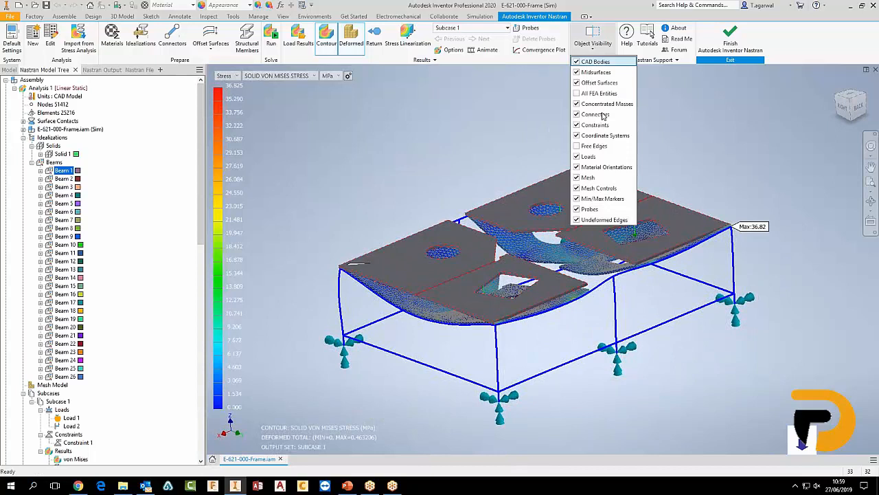
pyautogui.click(581, 219)
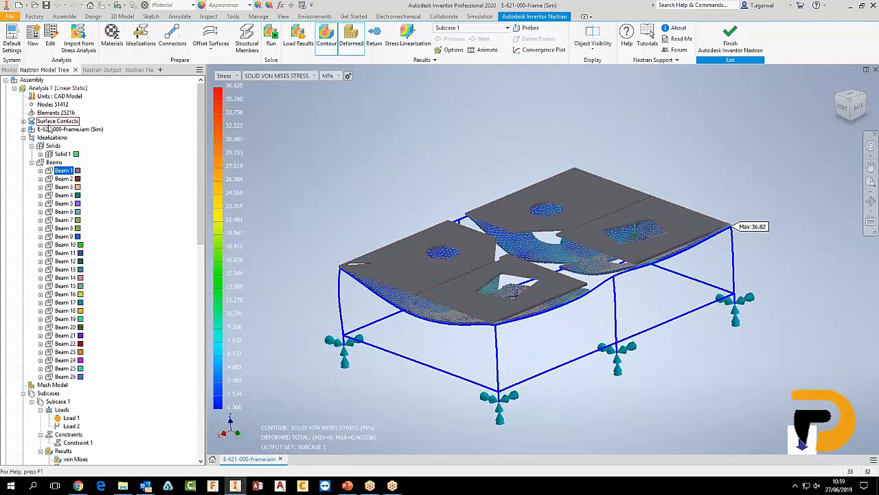
# Hide the four CAD plate bodies D-621-001-g:1, h:1, h:2 and g:2 so only the deformed mesh is displayed
pyautogui.click(23, 129)
pyautogui.rightClick(71, 139)
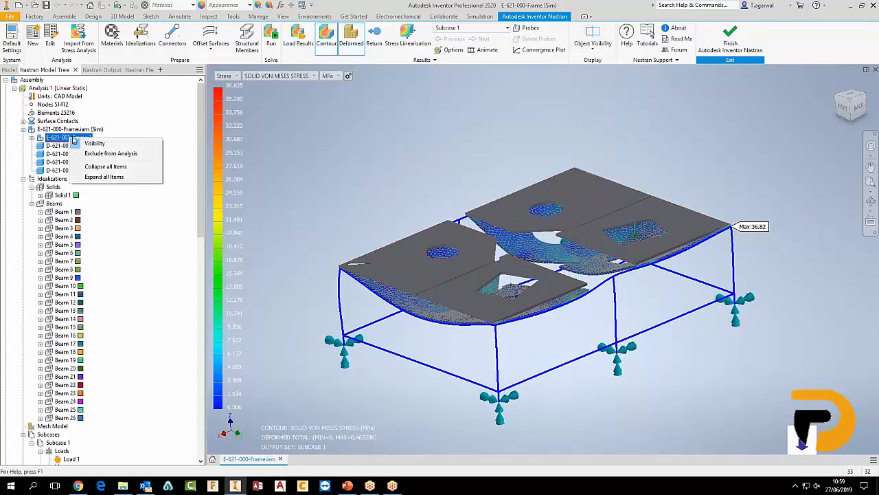
pyautogui.click(66, 146)
pyautogui.rightClick(73, 146)
pyautogui.press('Escape')
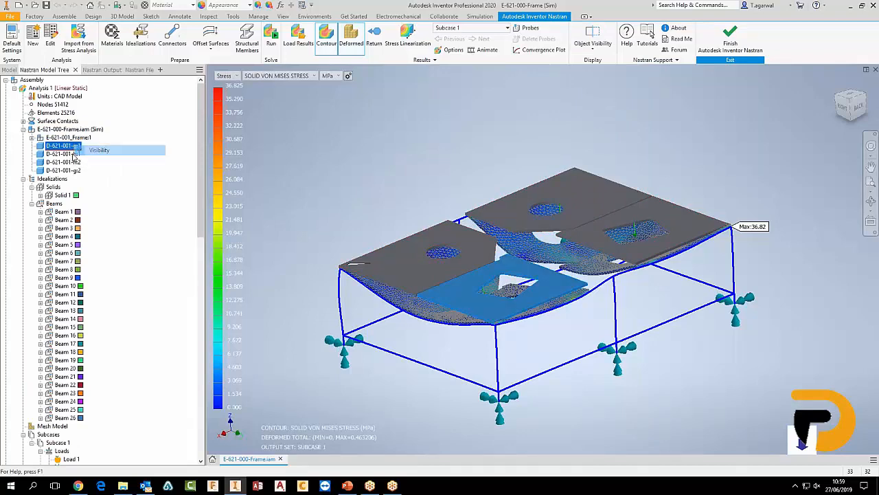
pyautogui.click(67, 154)
pyautogui.keyDown('shift'); pyautogui.click(67, 170); pyautogui.keyUp('shift')
pyautogui.keyDown('ctrl'); pyautogui.click(67, 170); pyautogui.keyUp('ctrl')
pyautogui.rightClick(67, 171)
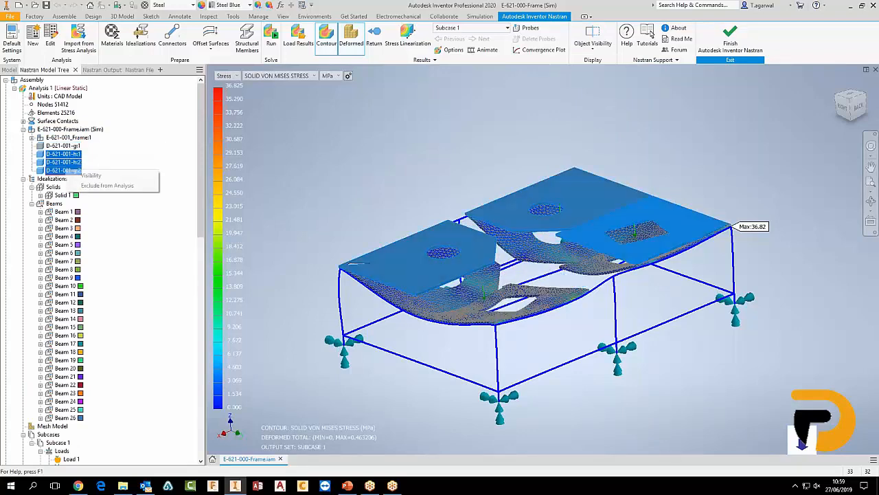
pyautogui.click(90, 175)
# Display the total displacement contour in mm and examine the deformed plates and supporting beams from below
pyautogui.keyDown('shift'); pyautogui.moveTo(647, 391); pyautogui.dragTo(752, 387, button='middle'); pyautogui.keyUp('shift')
pyautogui.click(238, 77)
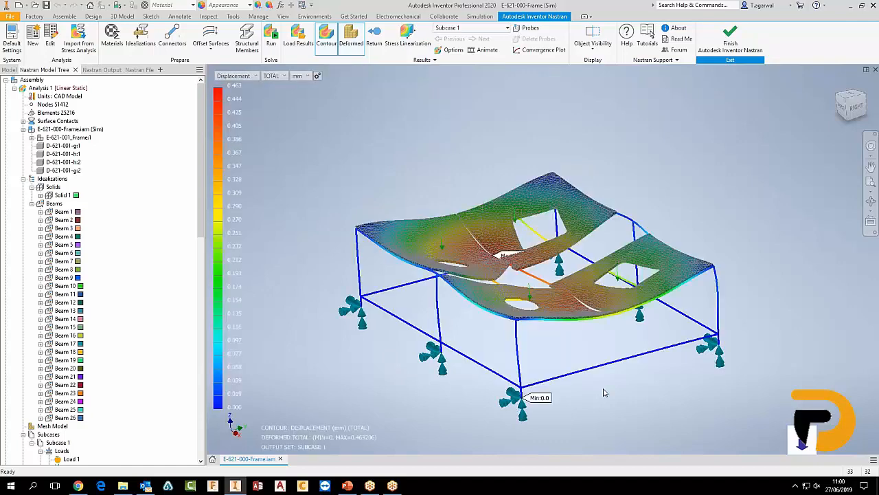
pyautogui.keyDown('shift'); pyautogui.moveTo(581, 399); pyautogui.dragTo(509, 278, button='middle'); pyautogui.keyUp('shift')
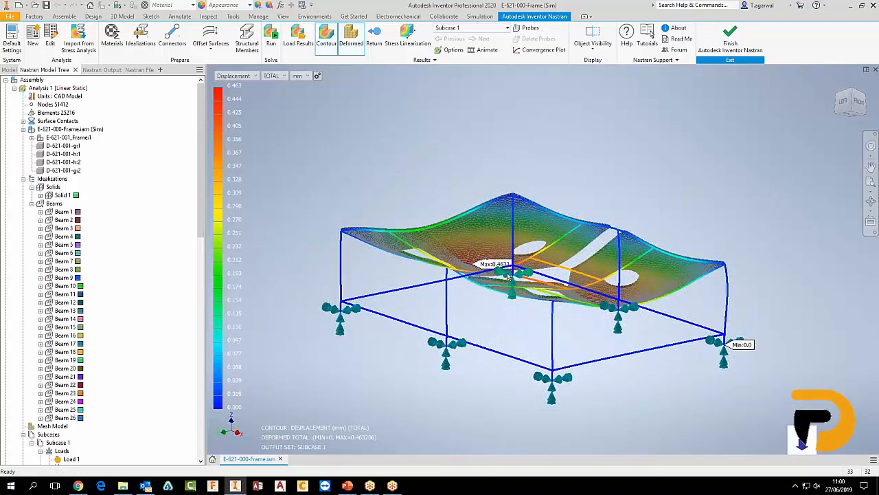
pyautogui.scroll(5, 540, 241)
pyautogui.keyDown('shift'); pyautogui.moveTo(592, 384); pyautogui.dragTo(571, 391, button='middle'); pyautogui.keyUp('shift')
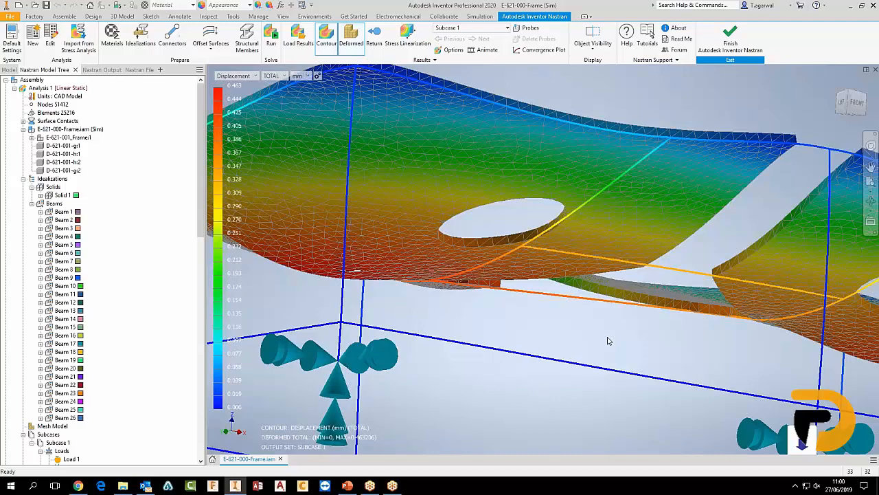
# Examine the total displacement contour across the whole deformed frame and its plates from above
pyautogui.keyDown('shift'); pyautogui.moveTo(610, 337); pyautogui.dragTo(595, 316, button='middle'); pyautogui.keyUp('shift')
pyautogui.scroll(-5, 595, 315)
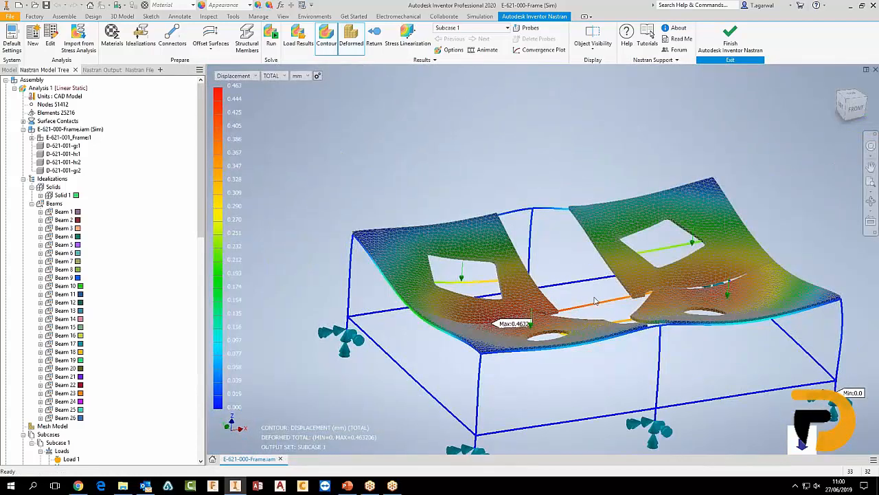
pyautogui.moveTo(574, 276); pyautogui.dragTo(555, 268, button='middle')
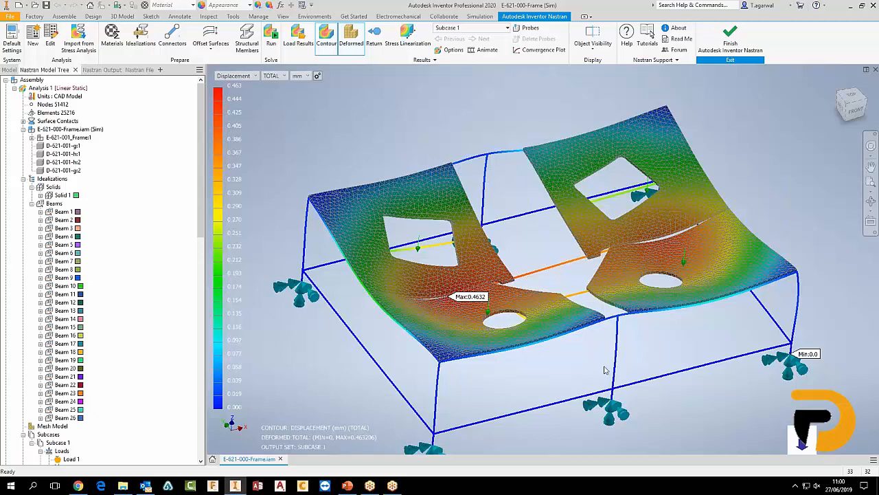
pyautogui.keyDown('shift'); pyautogui.moveTo(607, 371); pyautogui.dragTo(619, 343, button='middle'); pyautogui.keyUp('shift')
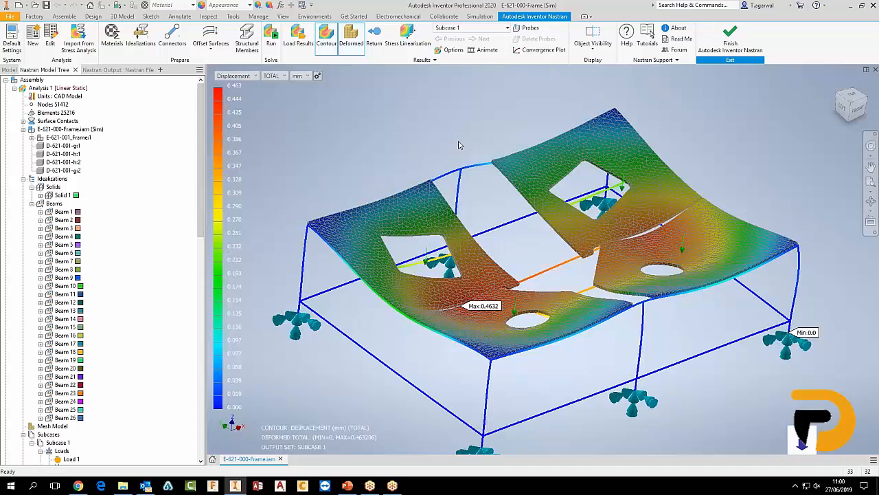
# Try the Actual deformation scale in the von Mises result's deform options, inspect the deformed frame and close the plot settings
pyautogui.moveTo(203, 231); pyautogui.dragTo(203, 332)
pyautogui.rightClick(77, 255)
pyautogui.click(180, 275)
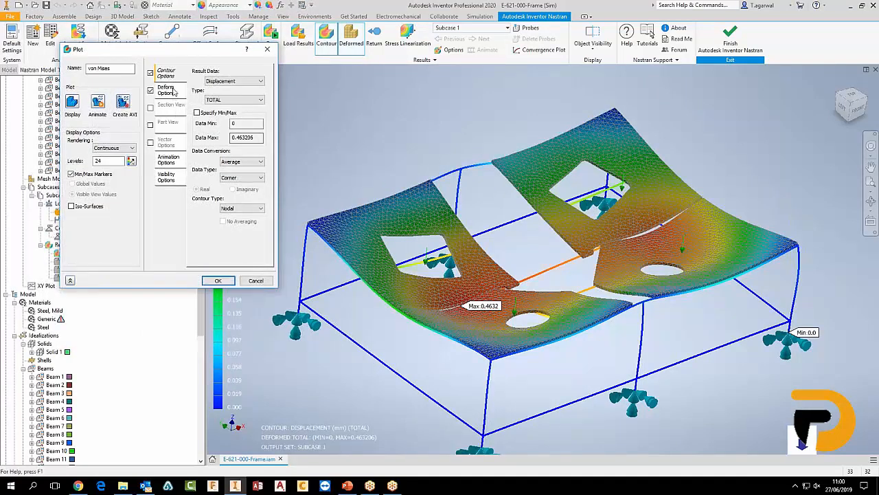
pyautogui.click(174, 92)
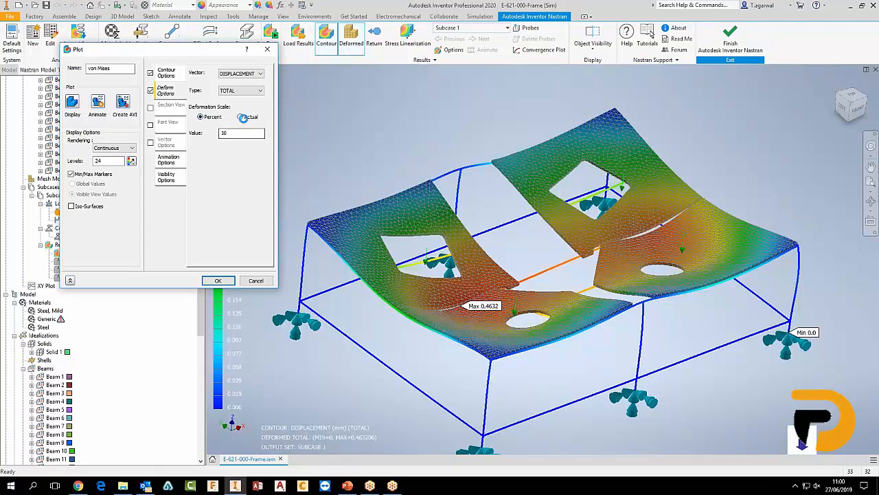
pyautogui.click(241, 117)
pyautogui.moveTo(628, 350)
pyautogui.keyDown('shift'); pyautogui.mouseDown(button='middle')
pyautogui.moveTo(618, 330)
pyautogui.moveTo(600, 338)
pyautogui.moveTo(622, 352)
pyautogui.mouseUp(button='middle'); pyautogui.keyUp('shift')
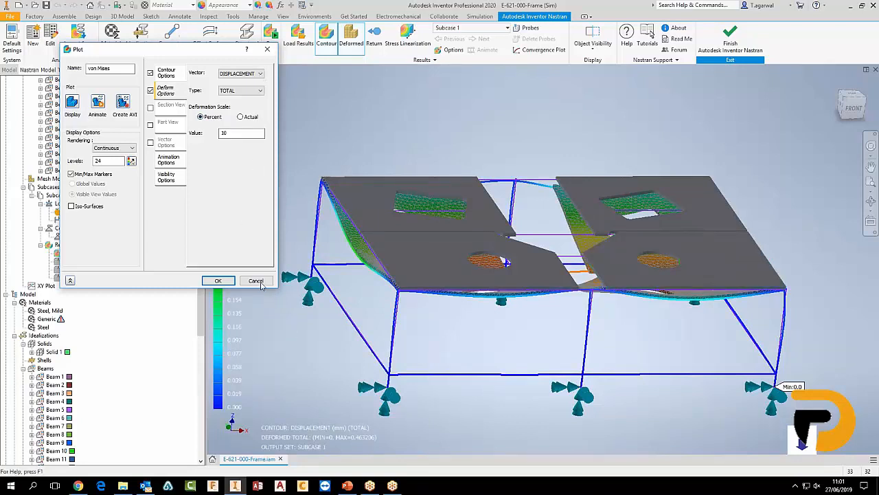
pyautogui.click(391, 491)
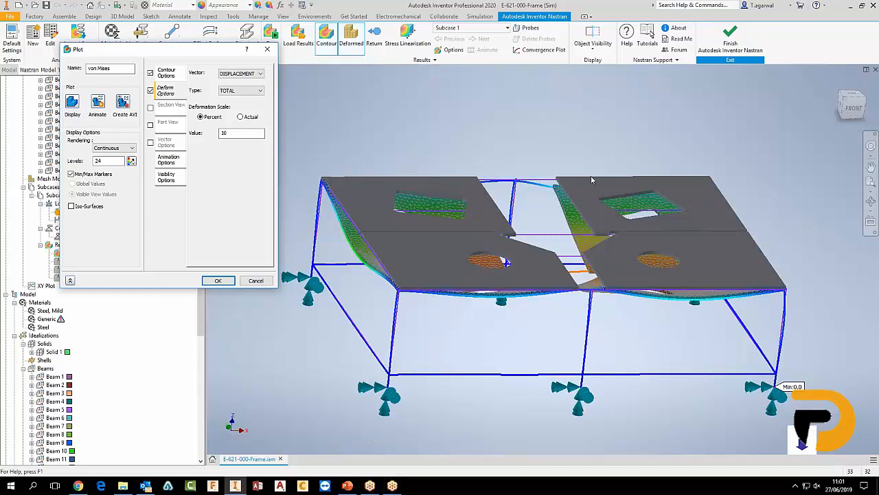
pyautogui.press('Return')
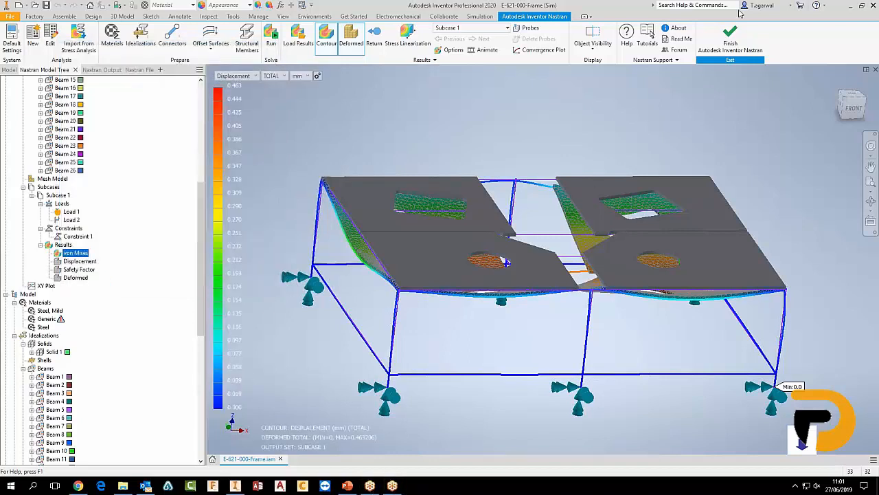